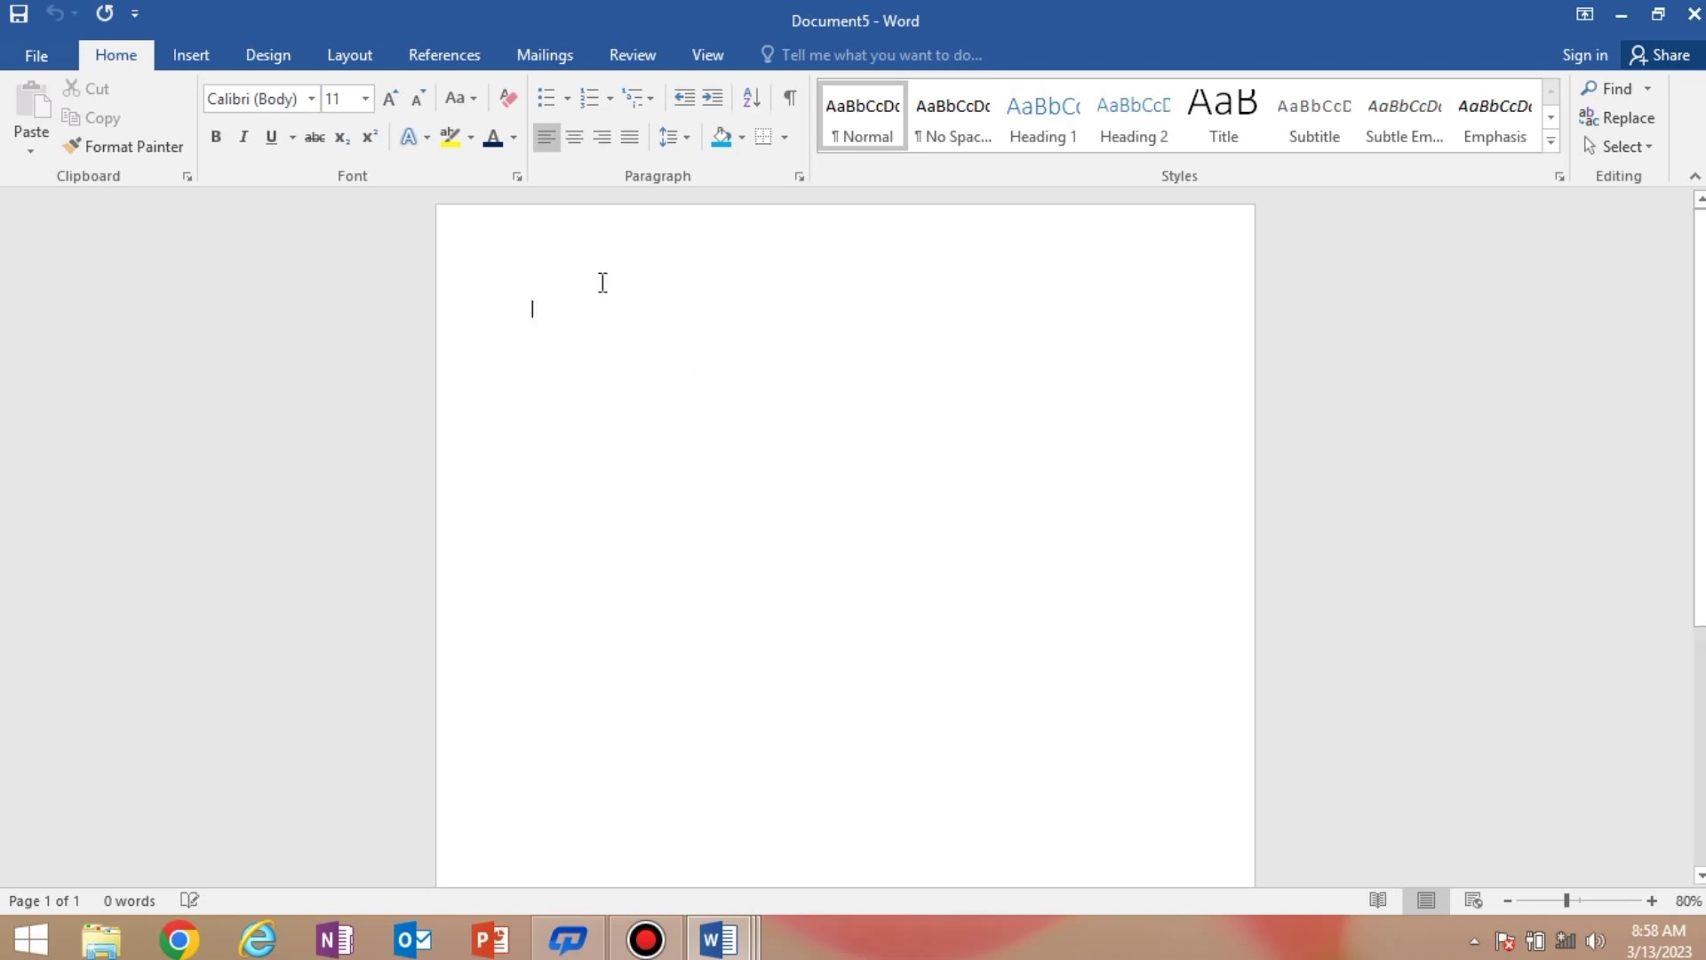
# Step: Insert a table with 10 columns and 8 rows into the blank document
pyautogui.click(210, 68)
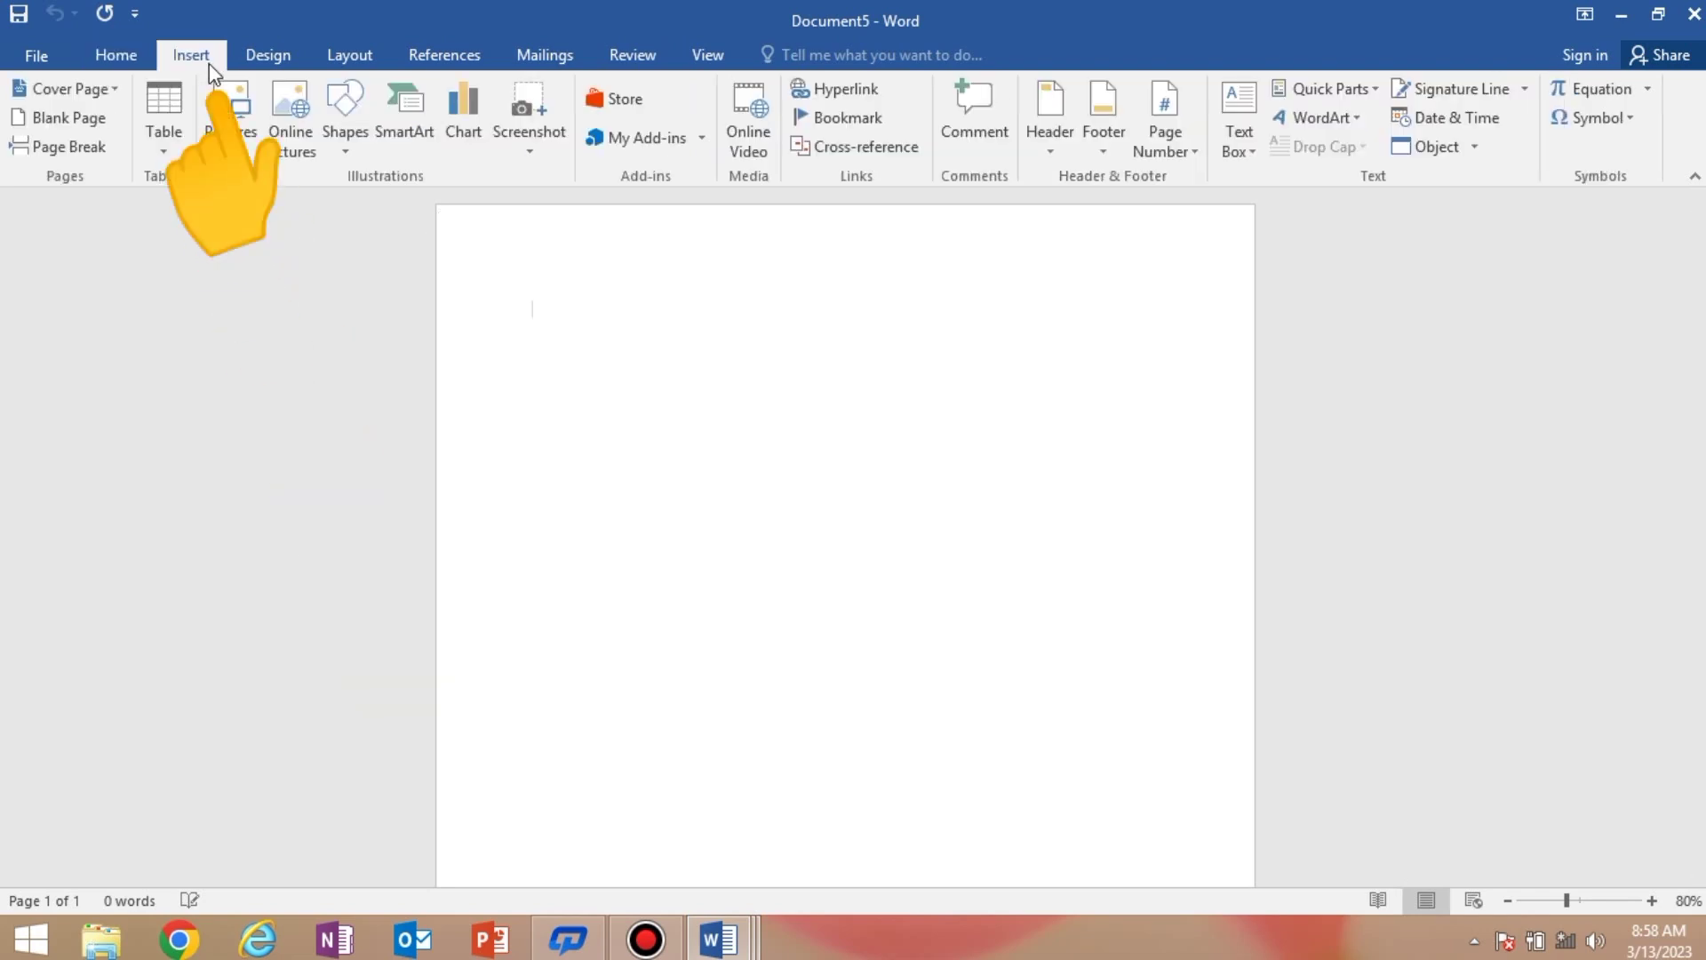
pyautogui.click(161, 125)
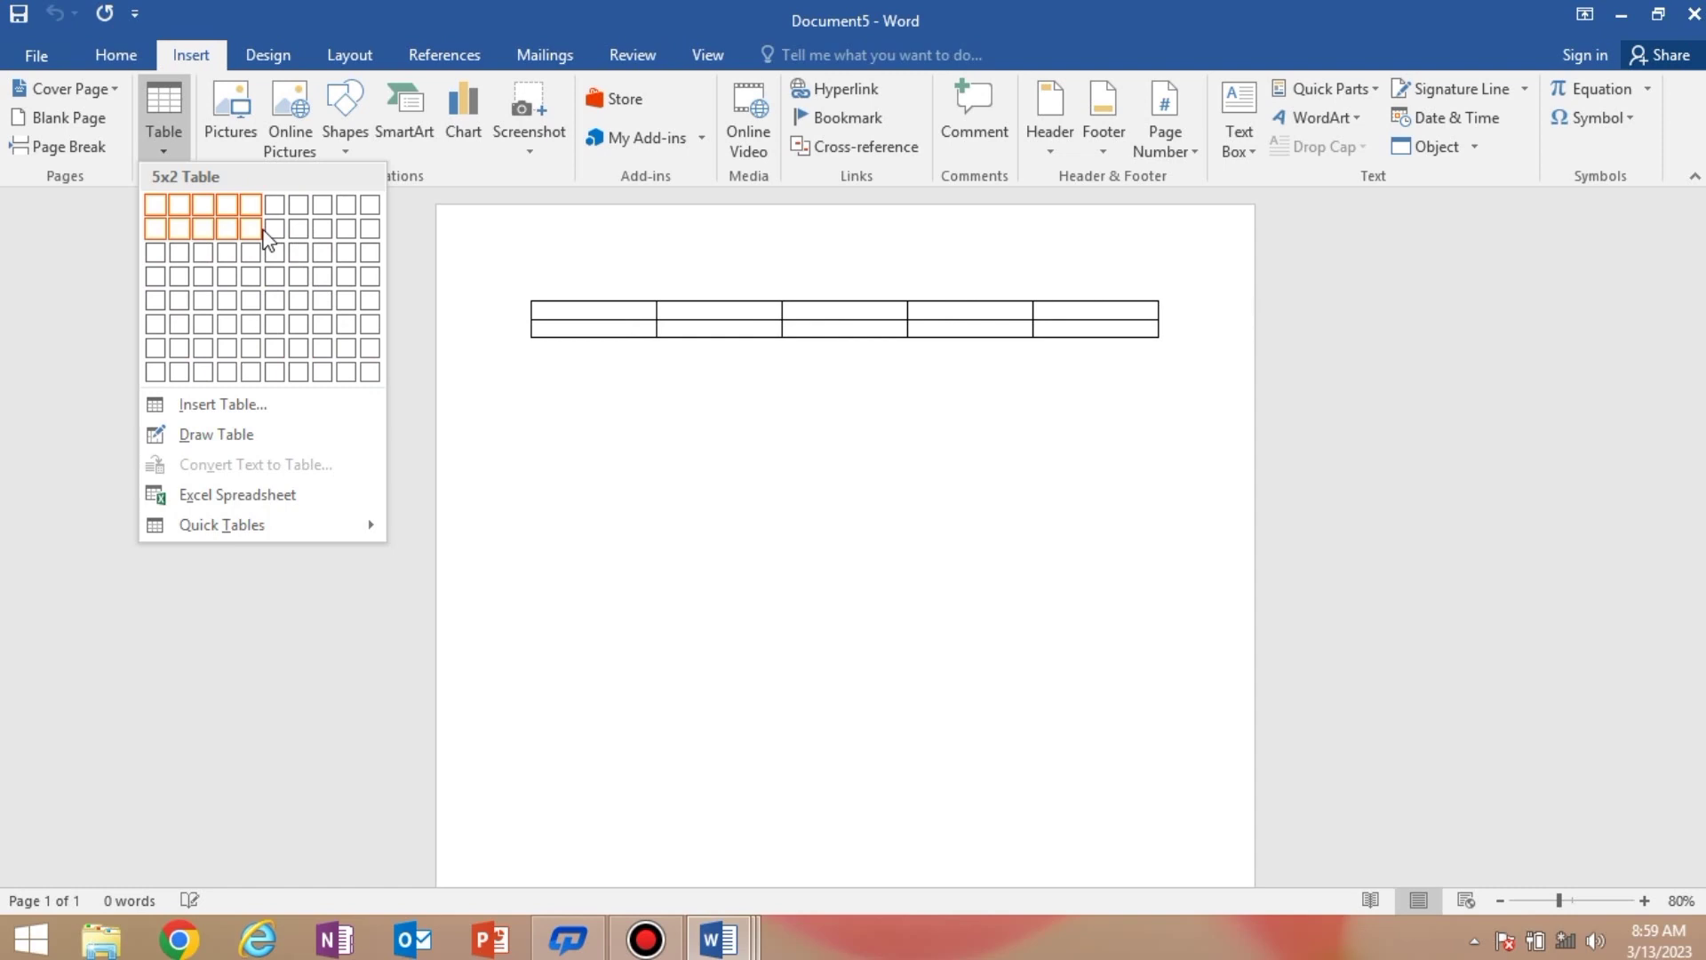
pyautogui.click(371, 378)
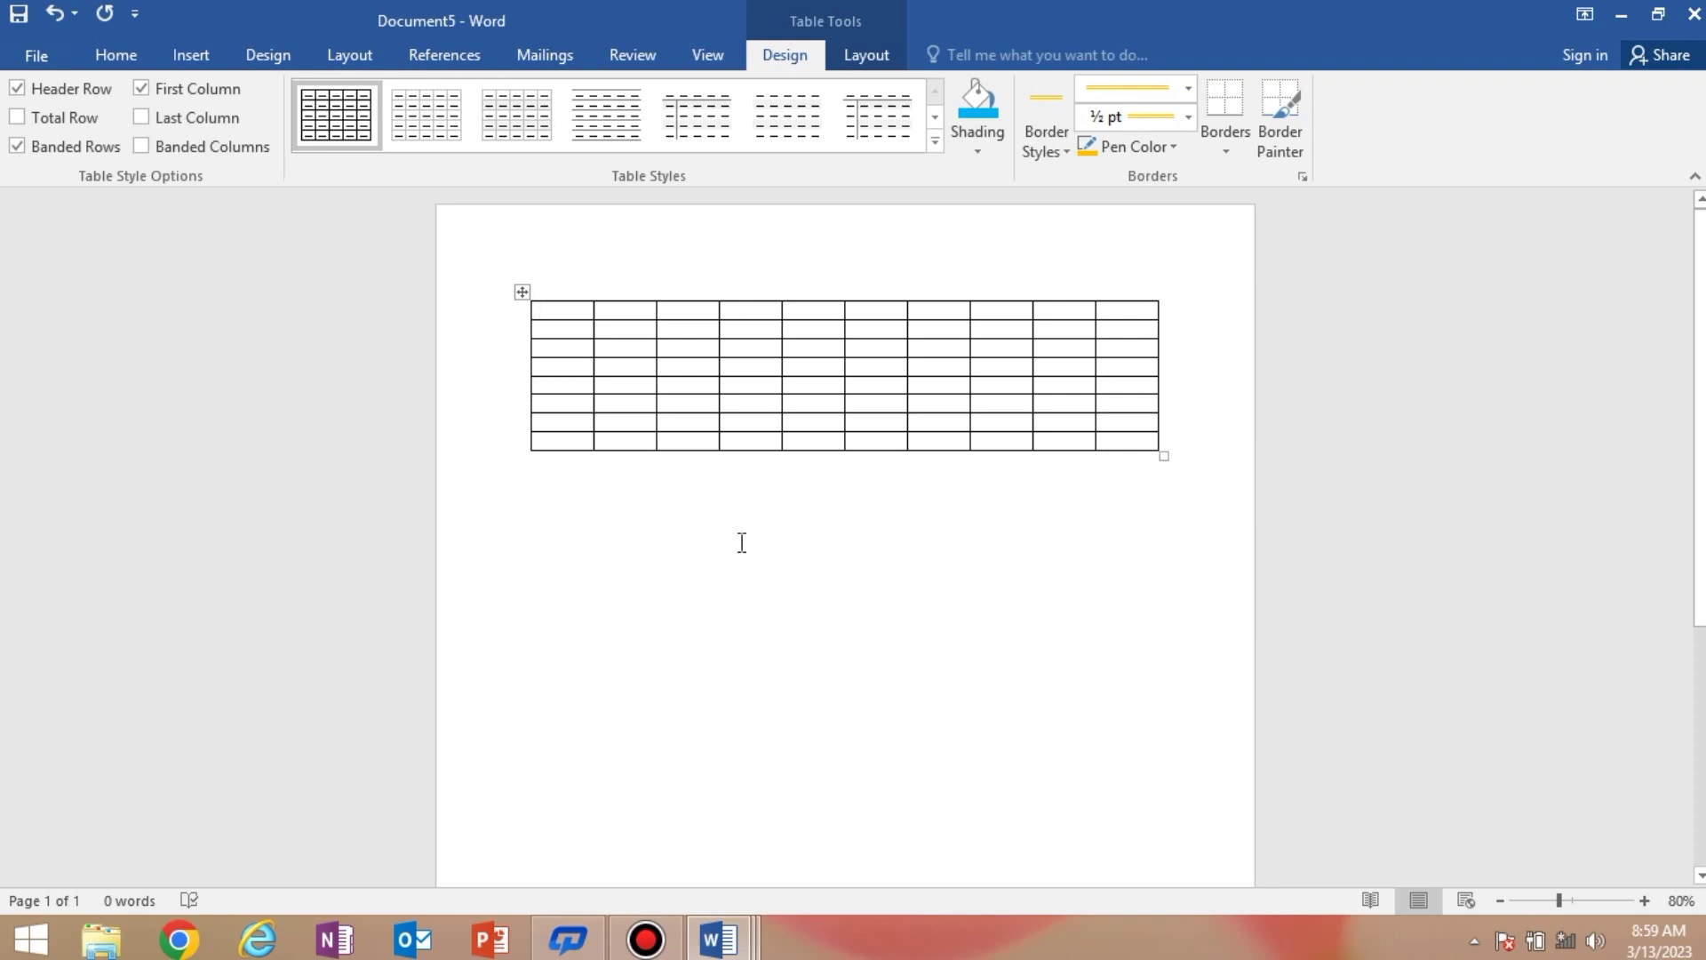
# Step: Move the whole table slightly down the page, leaving a small gap below the top margin
pyautogui.moveTo(531, 309)
pyautogui.moveTo(524, 288)
pyautogui.mouseDown()
pyautogui.moveTo(515, 480)
pyautogui.moveTo(515, 423)
pyautogui.mouseUp()
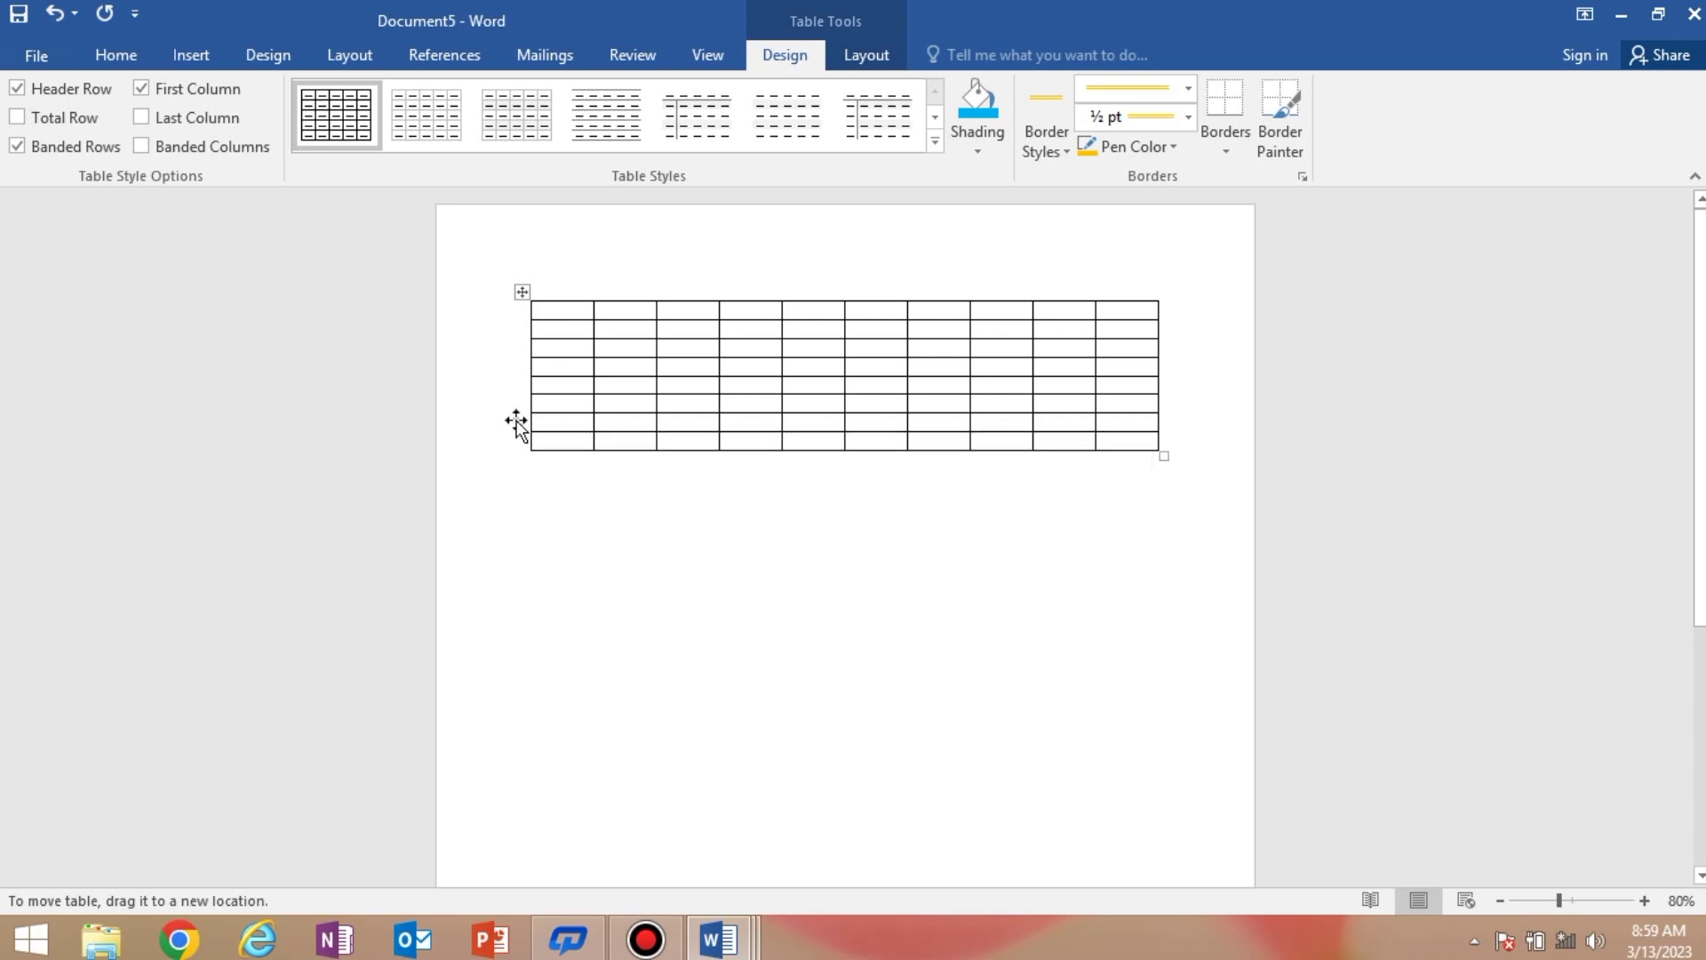
pyautogui.moveTo(595, 422)
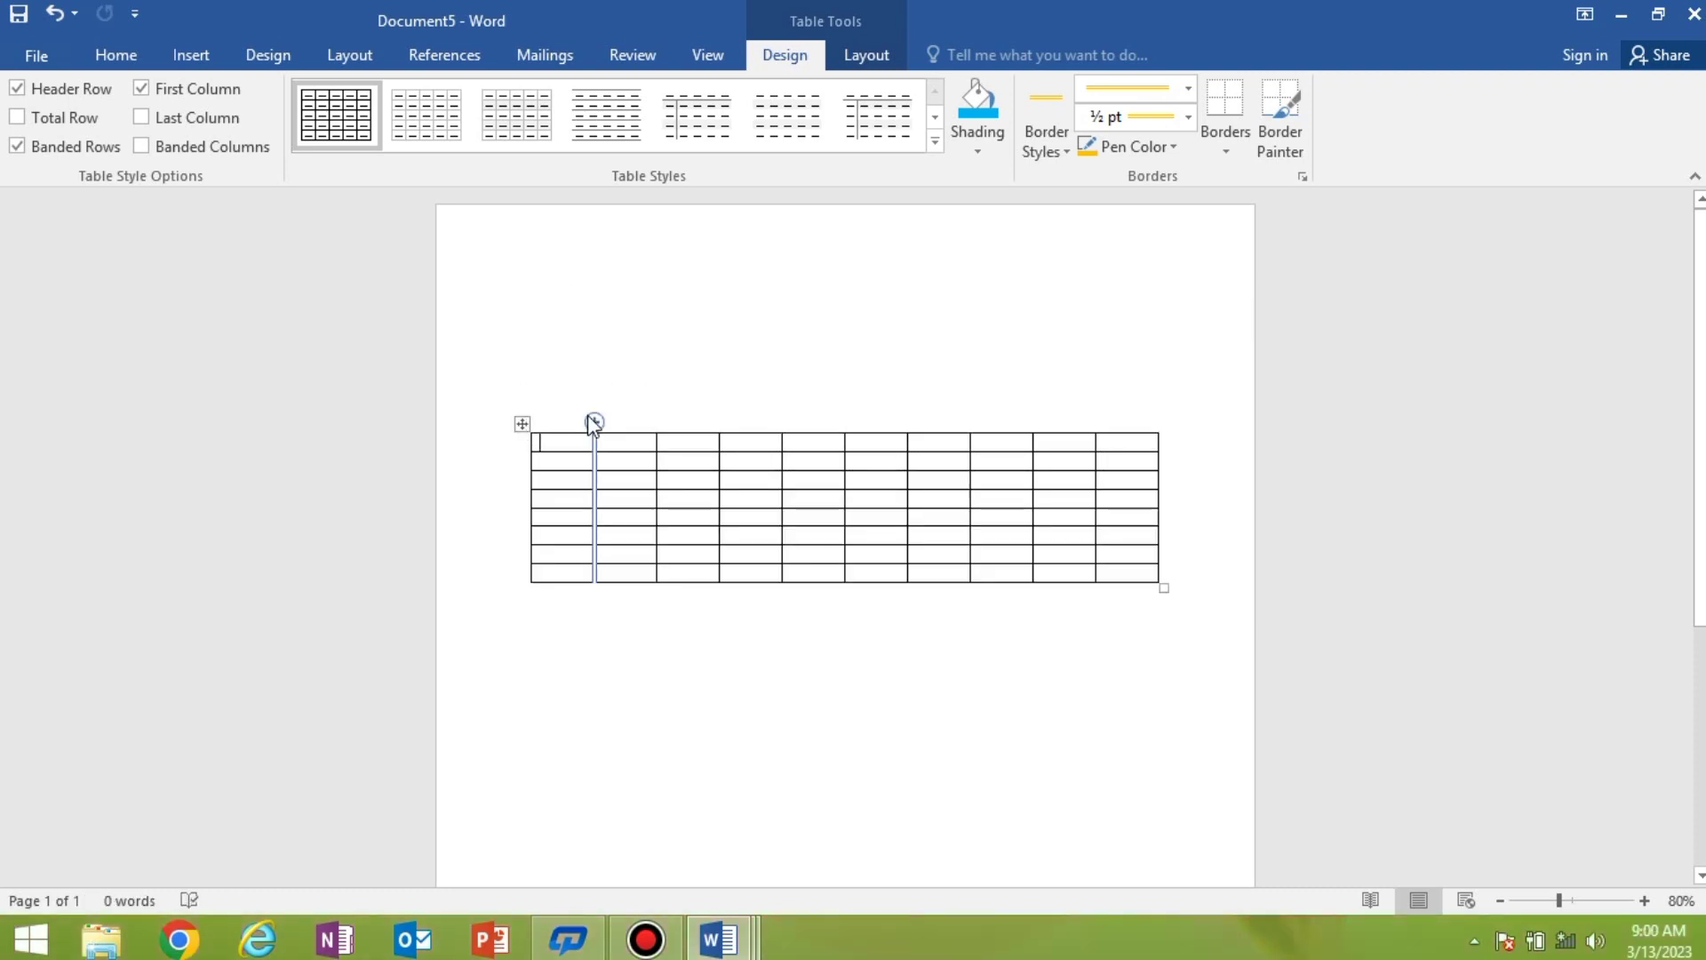
pyautogui.moveTo(523, 424); pyautogui.dragTo(525, 345)
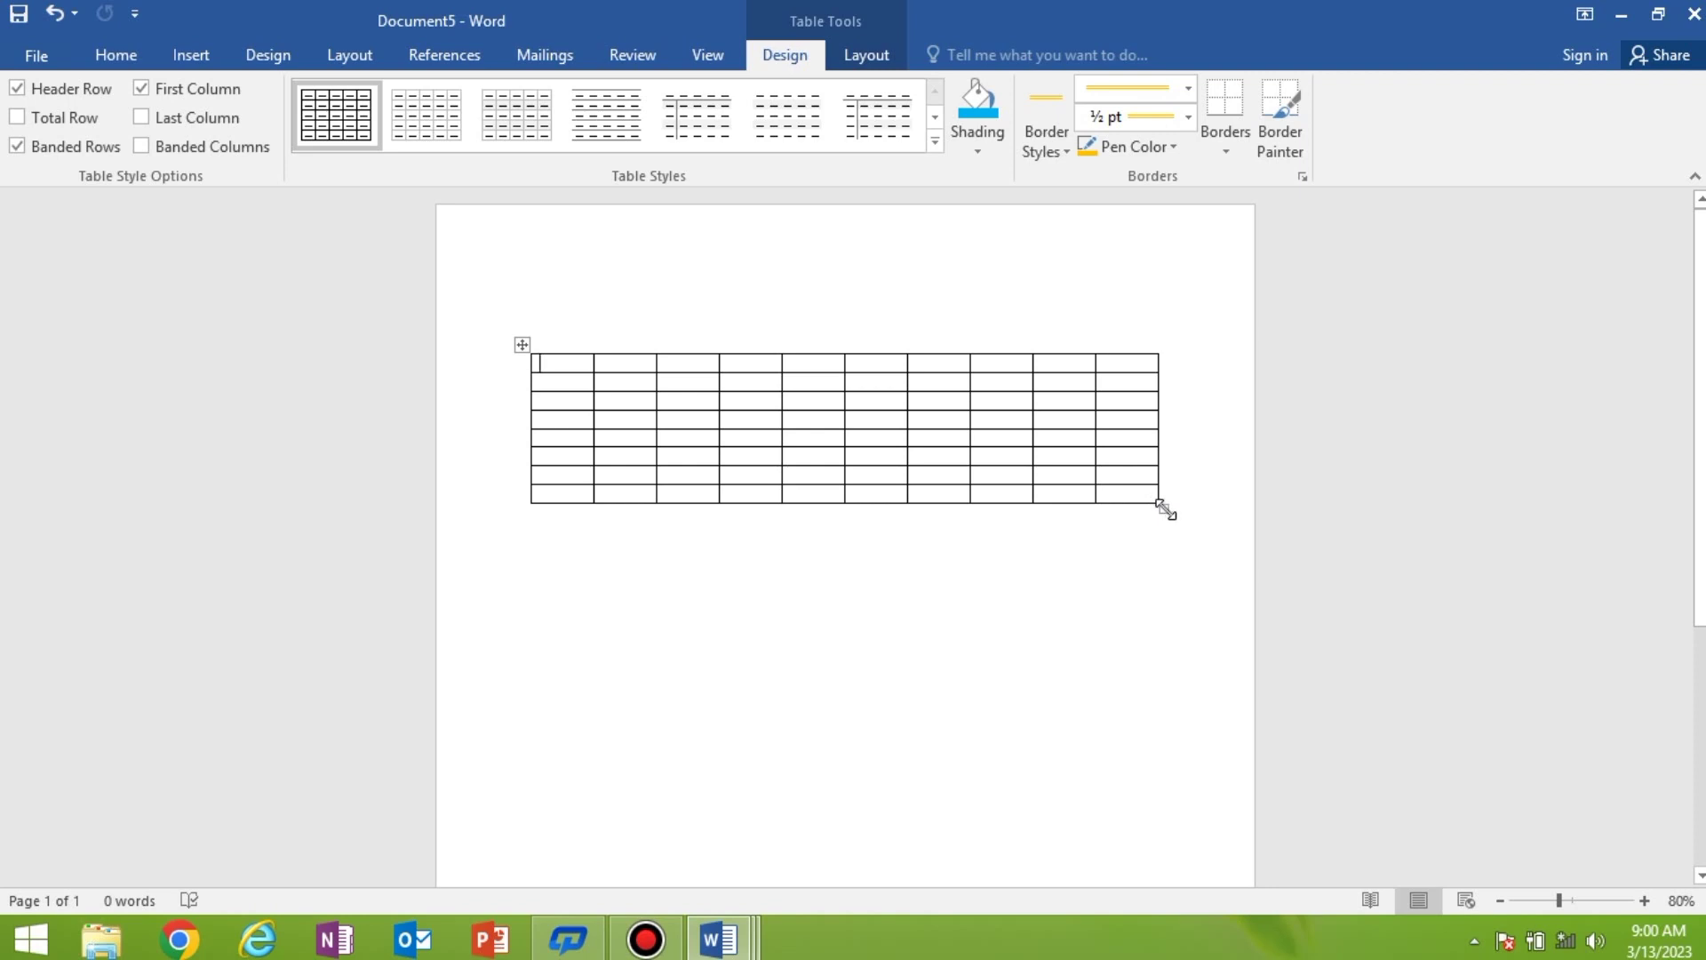
# Step: Stretch the table to about twice its height, with a slightly wider first column and a taller first row
pyautogui.moveTo(1165, 509); pyautogui.dragTo(1166, 665)
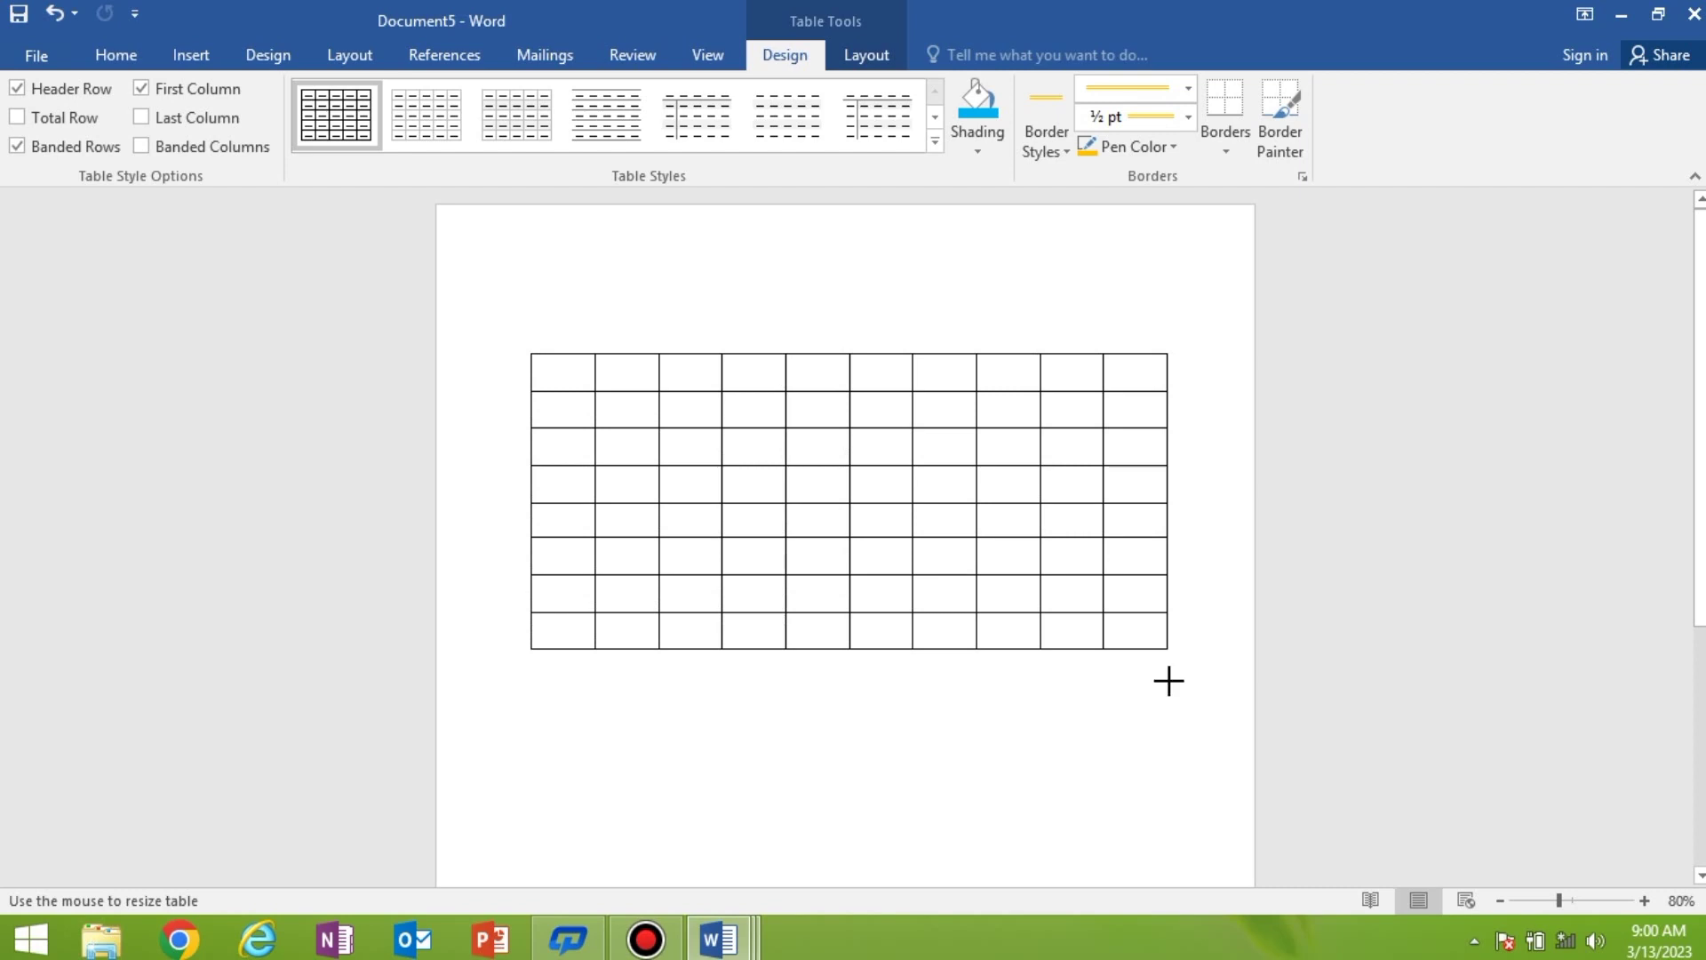
pyautogui.moveTo(1169, 678)
pyautogui.mouseDown()
pyautogui.moveTo(1181, 728)
pyautogui.moveTo(1147, 578)
pyautogui.moveTo(1169, 669)
pyautogui.mouseUp()
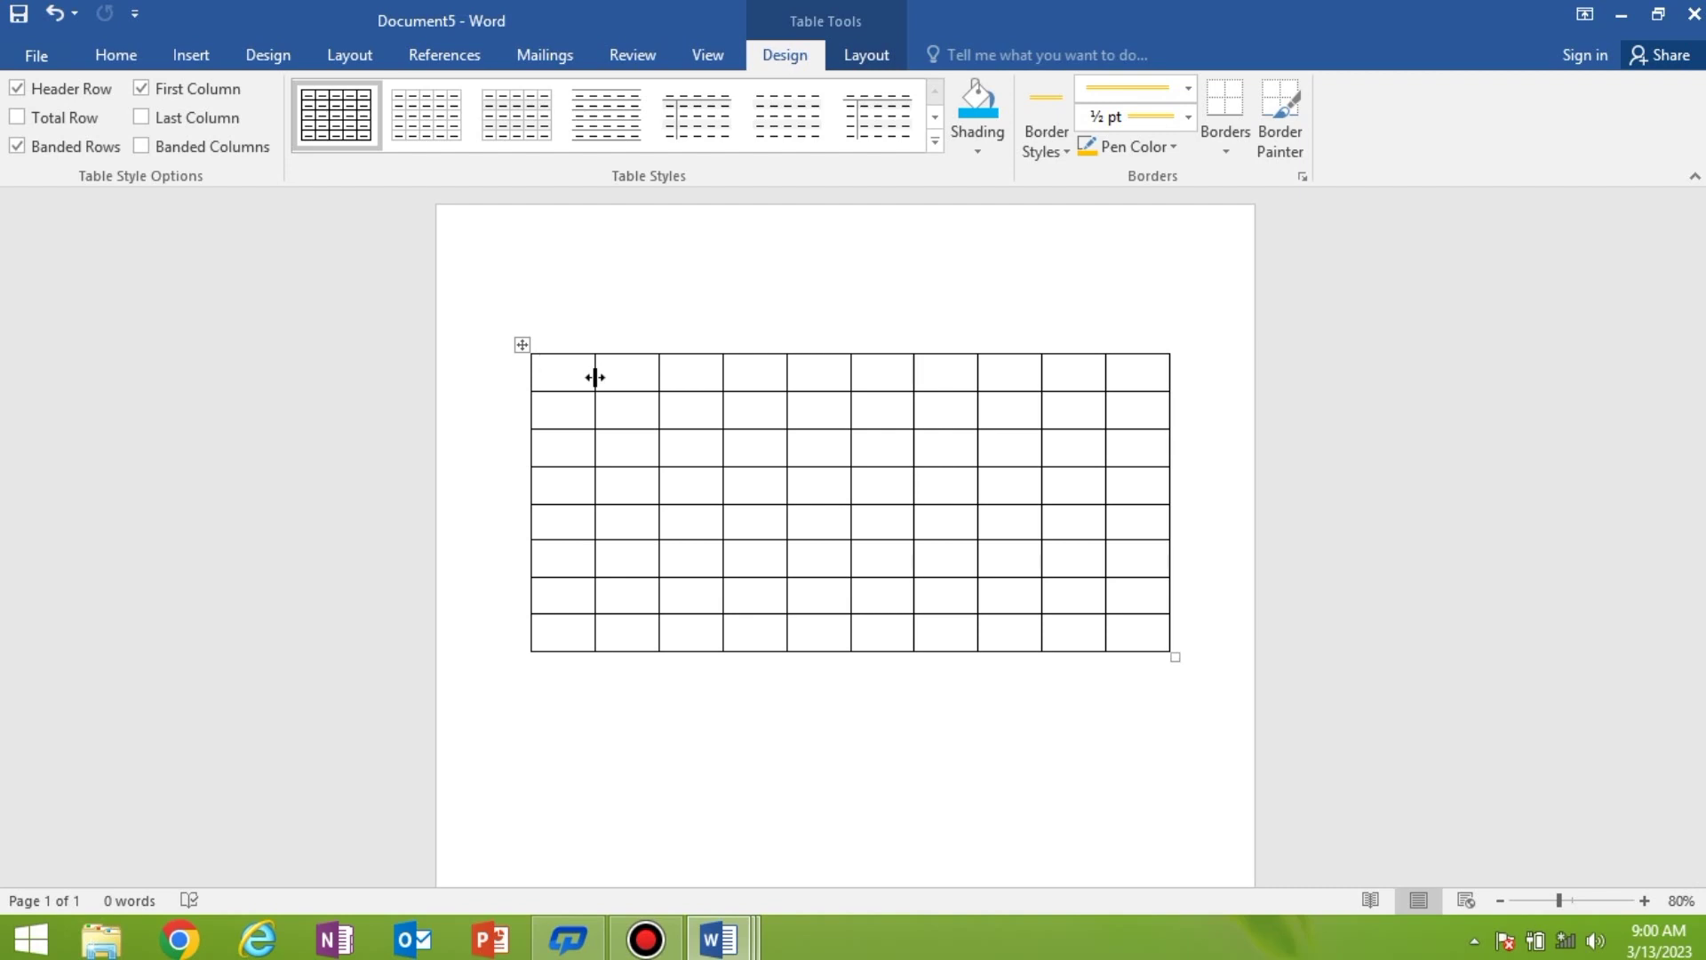
pyautogui.moveTo(595, 377)
pyautogui.mouseDown()
pyautogui.moveTo(660, 387)
pyautogui.moveTo(603, 383)
pyautogui.mouseUp()
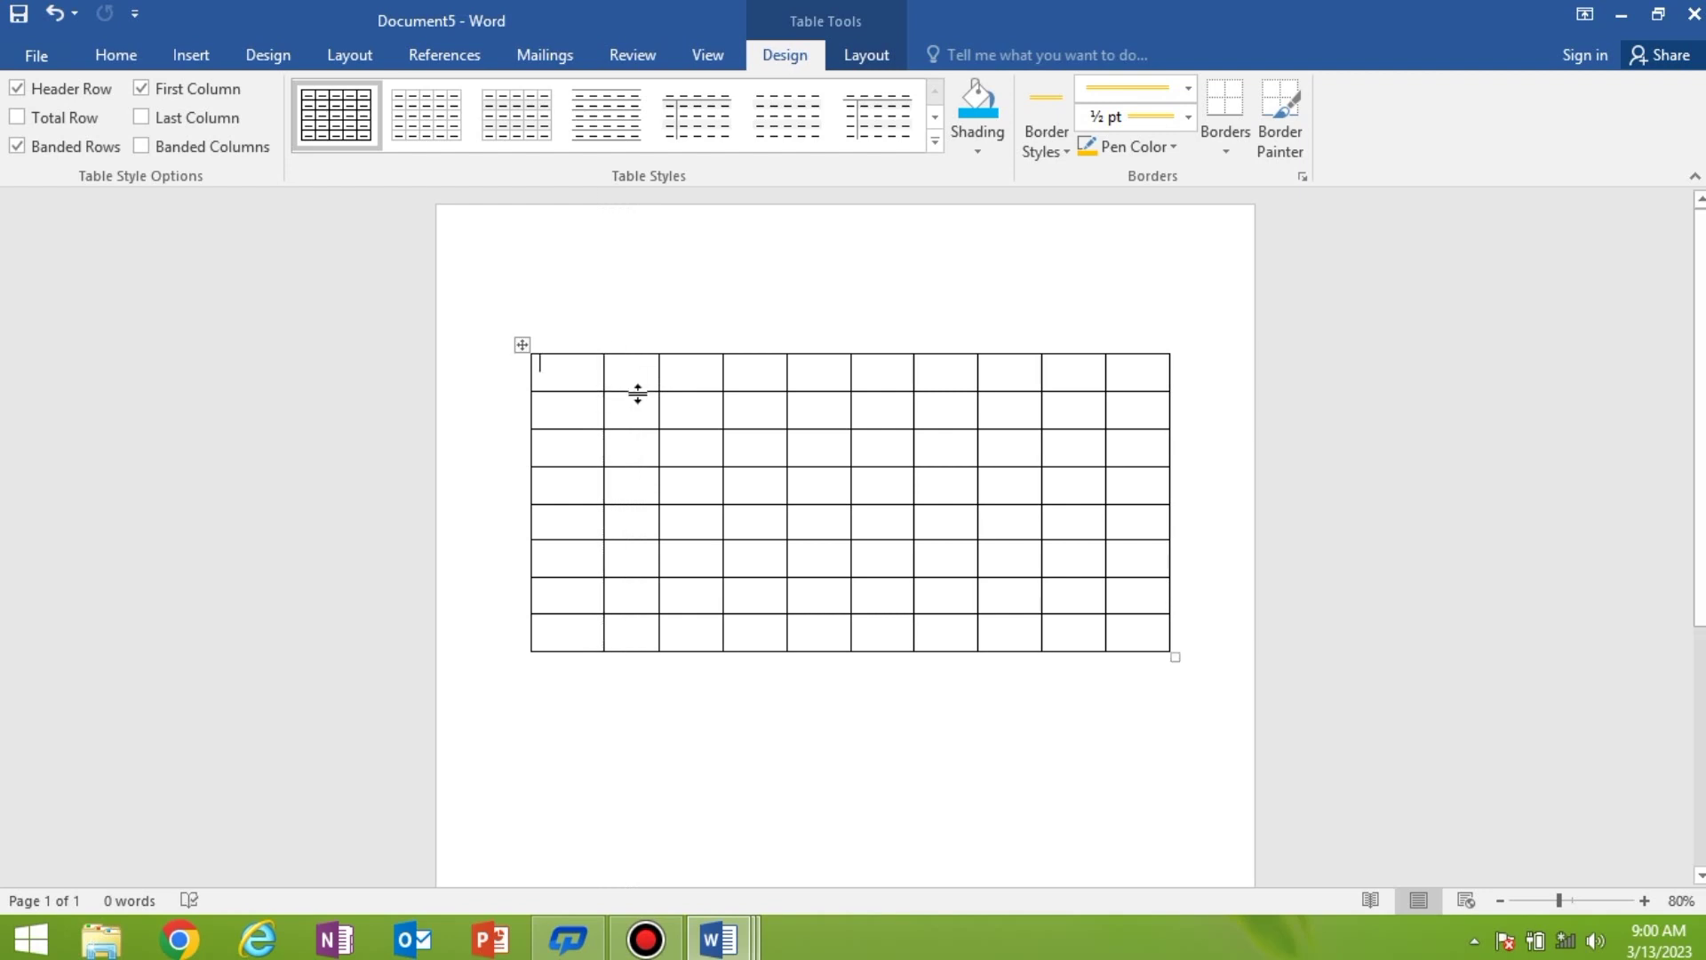
pyautogui.moveTo(638, 393); pyautogui.dragTo(636, 413)
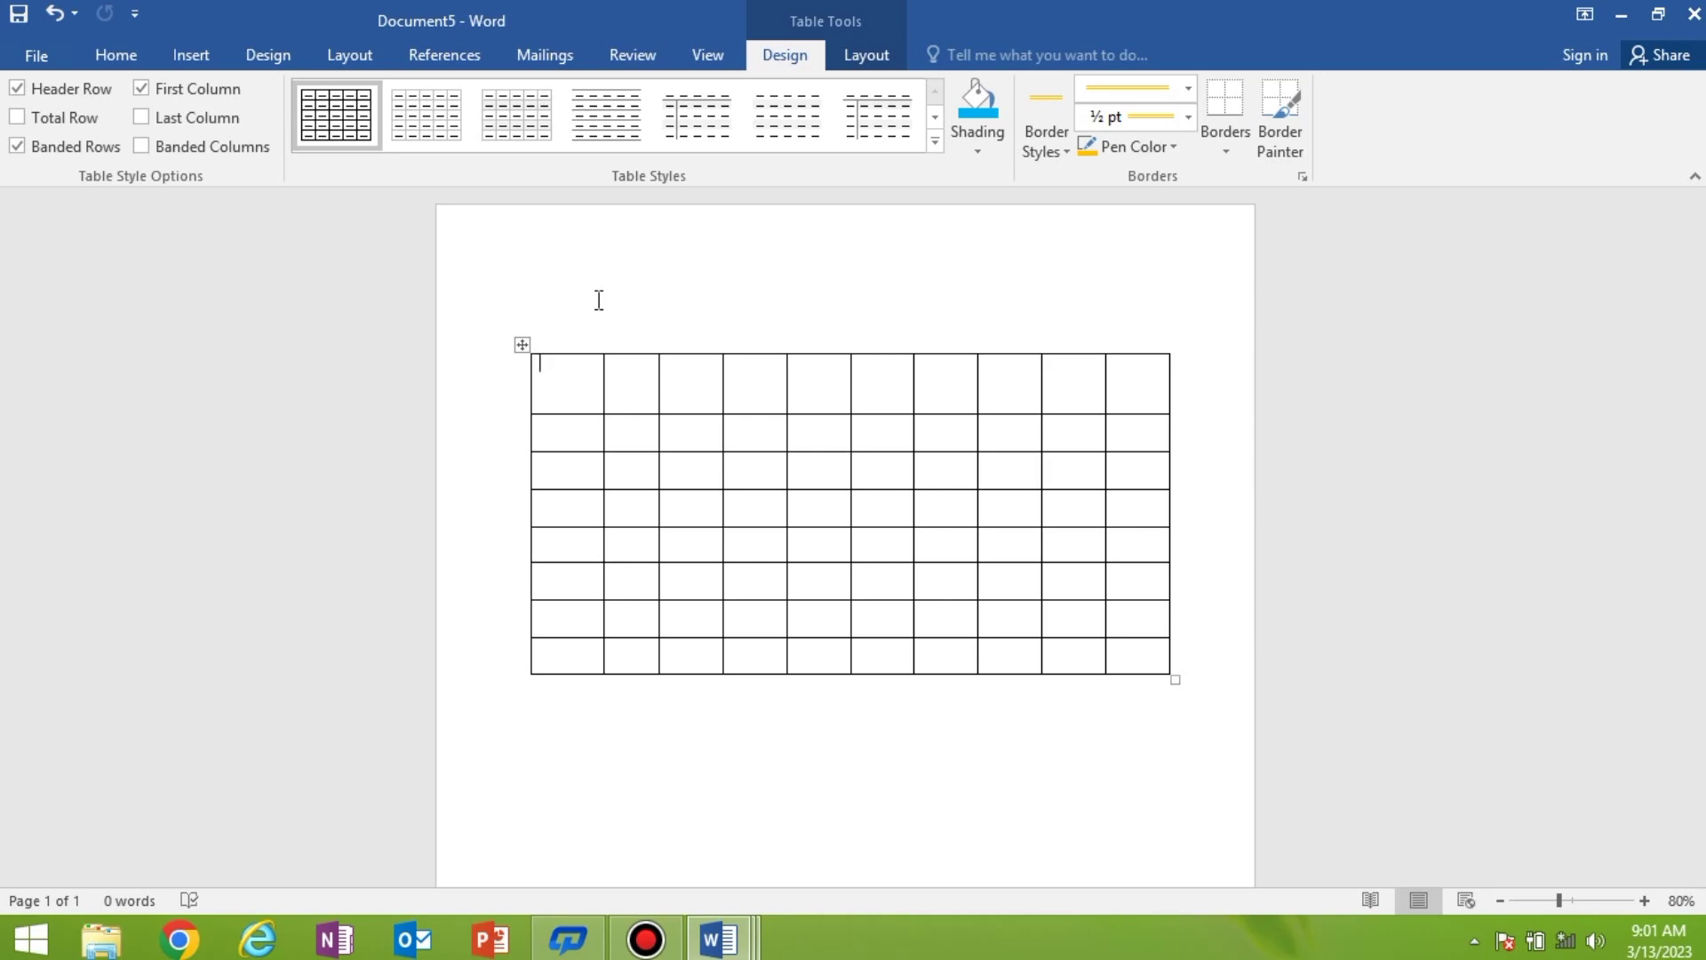
# Step: Create a new blank document and insert a table with 8 columns and 3 rows
pyautogui.hotkey('ctrl', 'n')
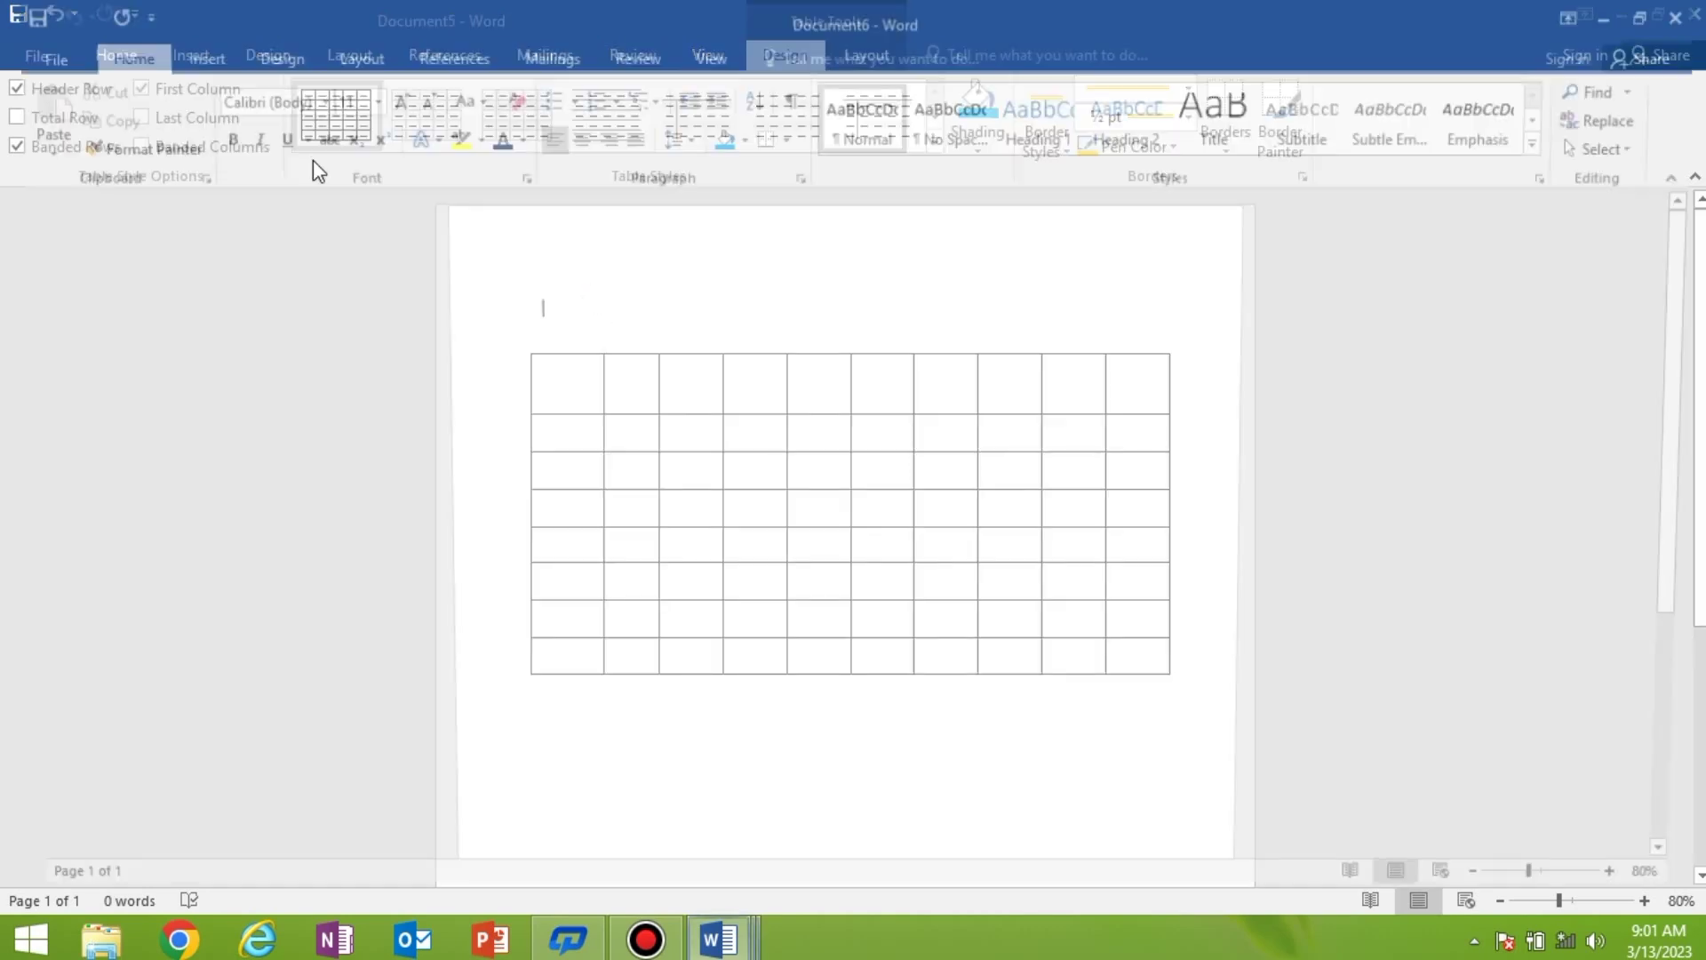
pyautogui.click(210, 54)
pyautogui.click(164, 137)
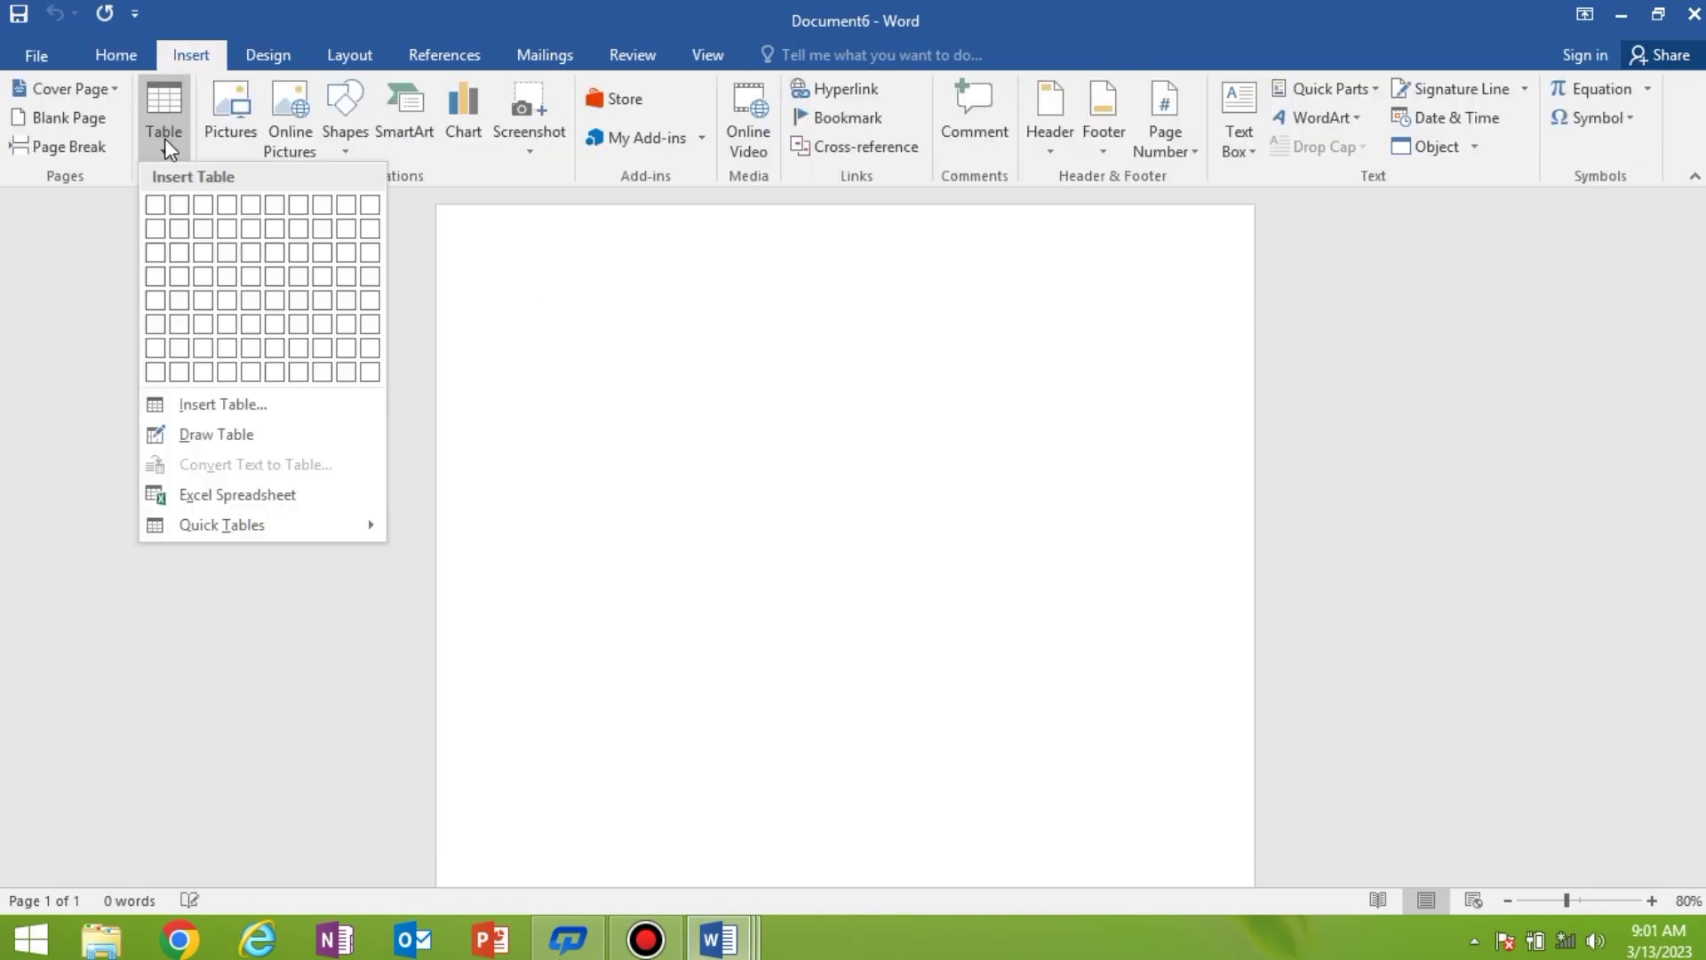
pyautogui.click(233, 405)
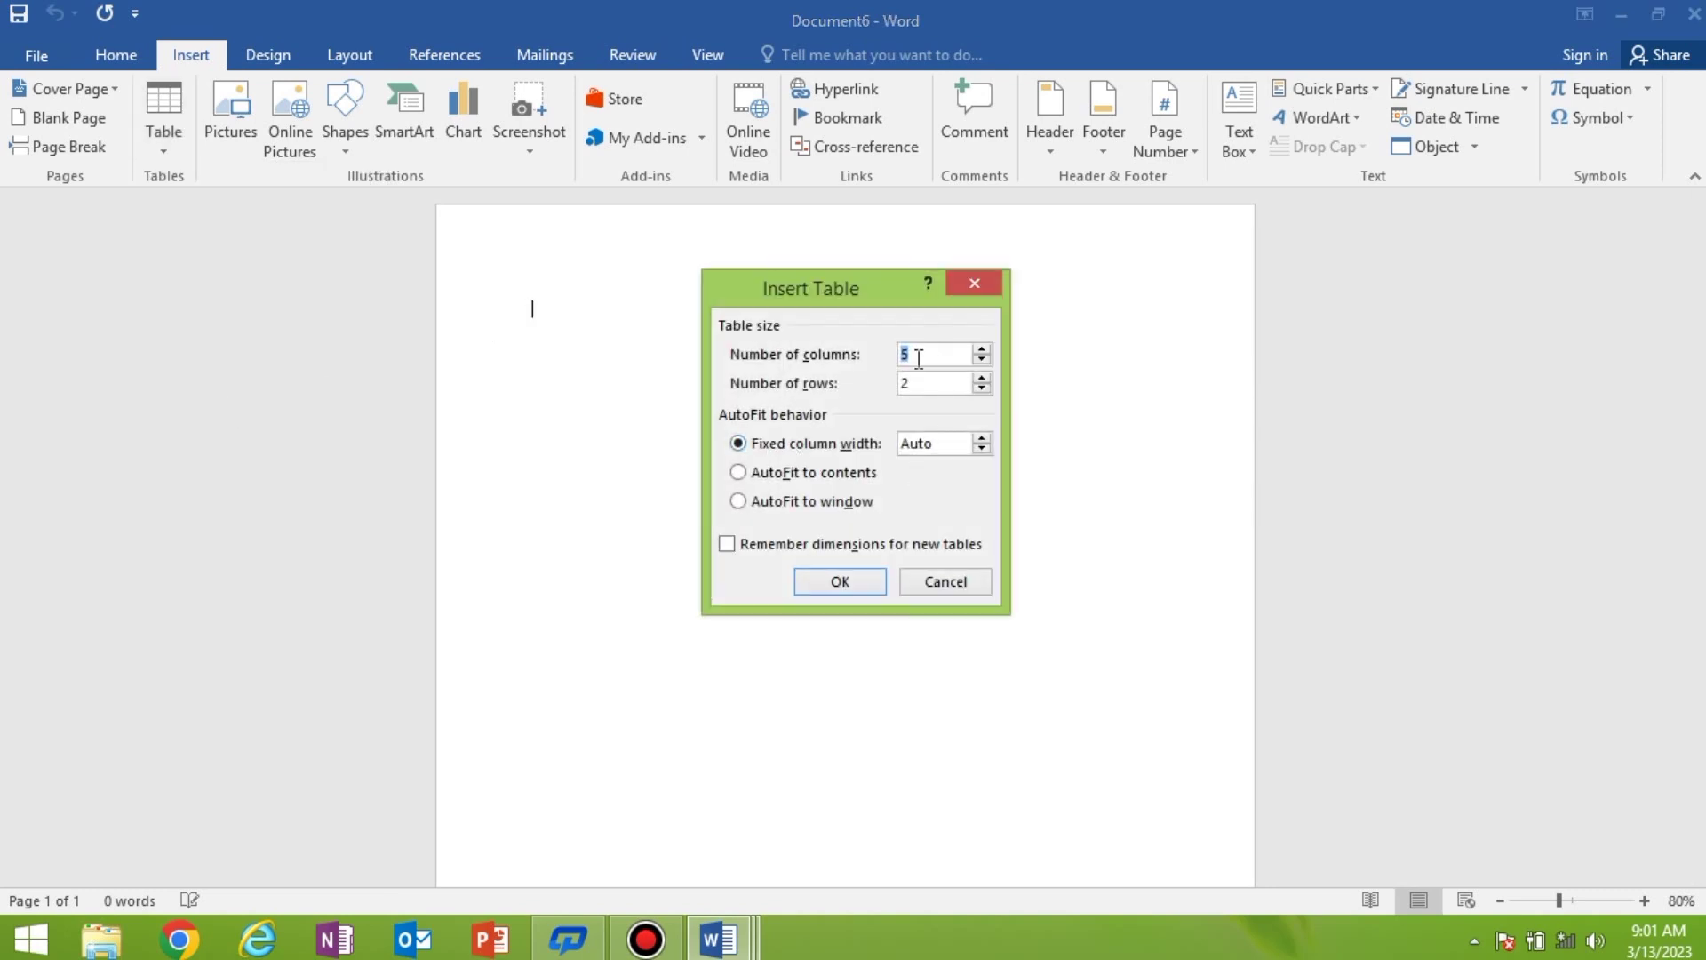
pyautogui.press('BackSpace')
pyautogui.write('8')
pyautogui.click(922, 384)
pyautogui.press('BackSpace')
pyautogui.write('3')
pyautogui.click(852, 578)
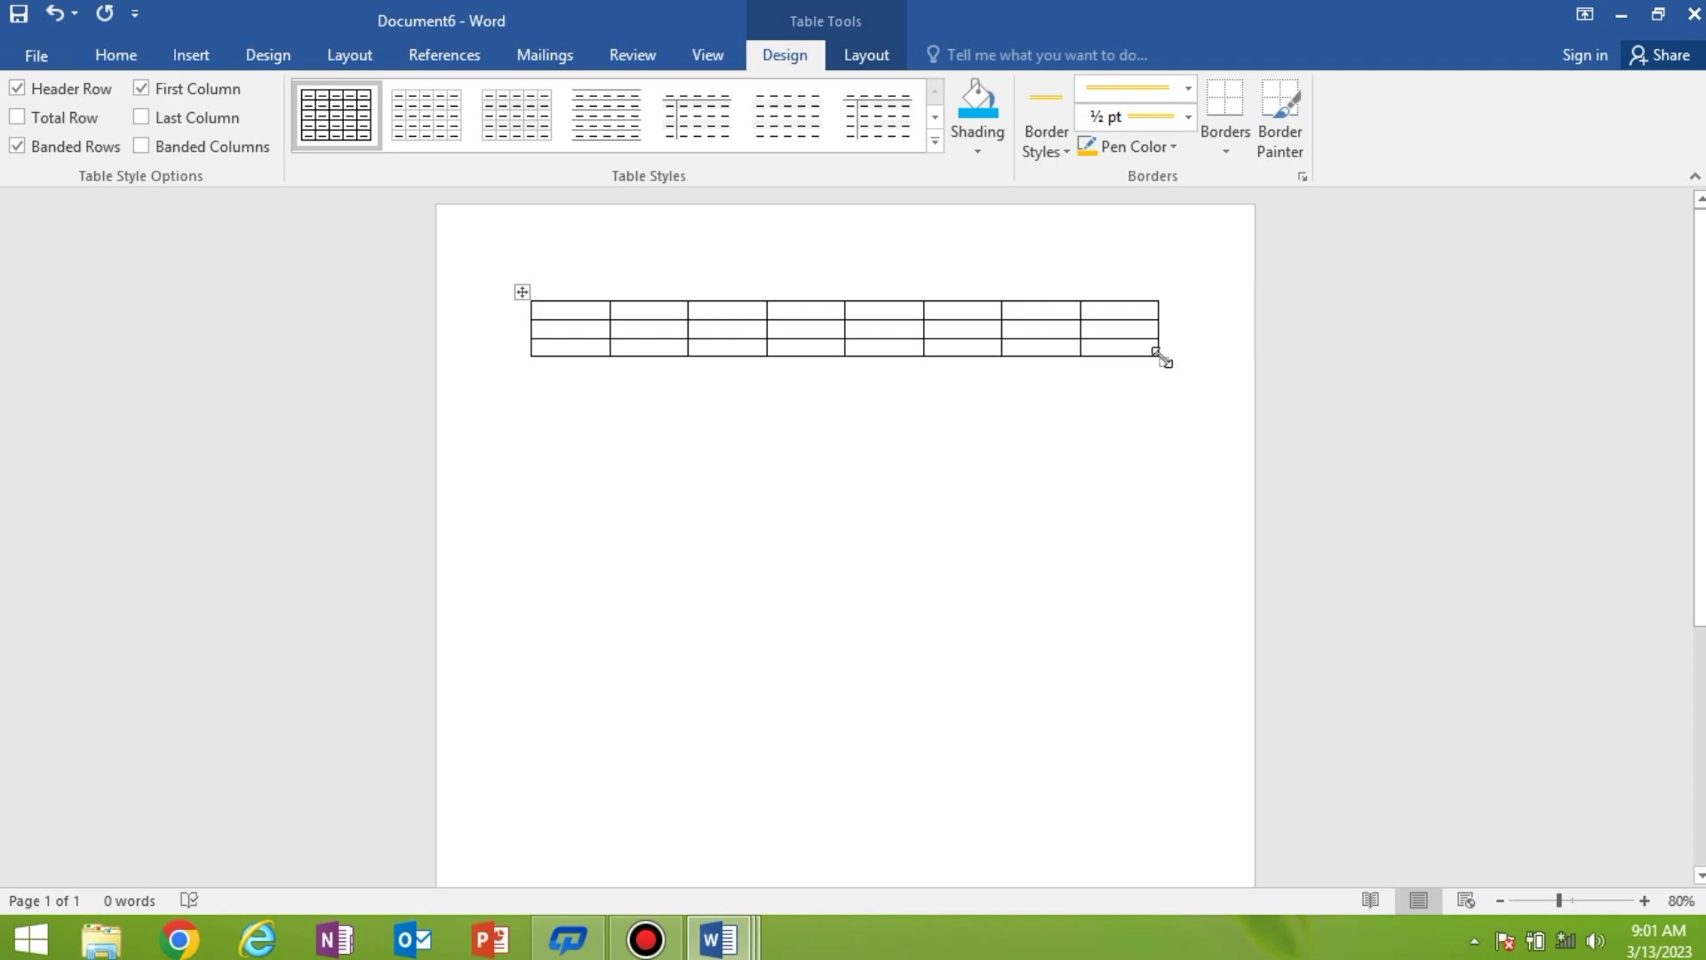
# Step: Enlarge the table to about three times its height and fill the first six cells of the first row with 5, 6, 8, 5, 6 and 9
pyautogui.moveTo(1165, 365); pyautogui.dragTo(1149, 491)
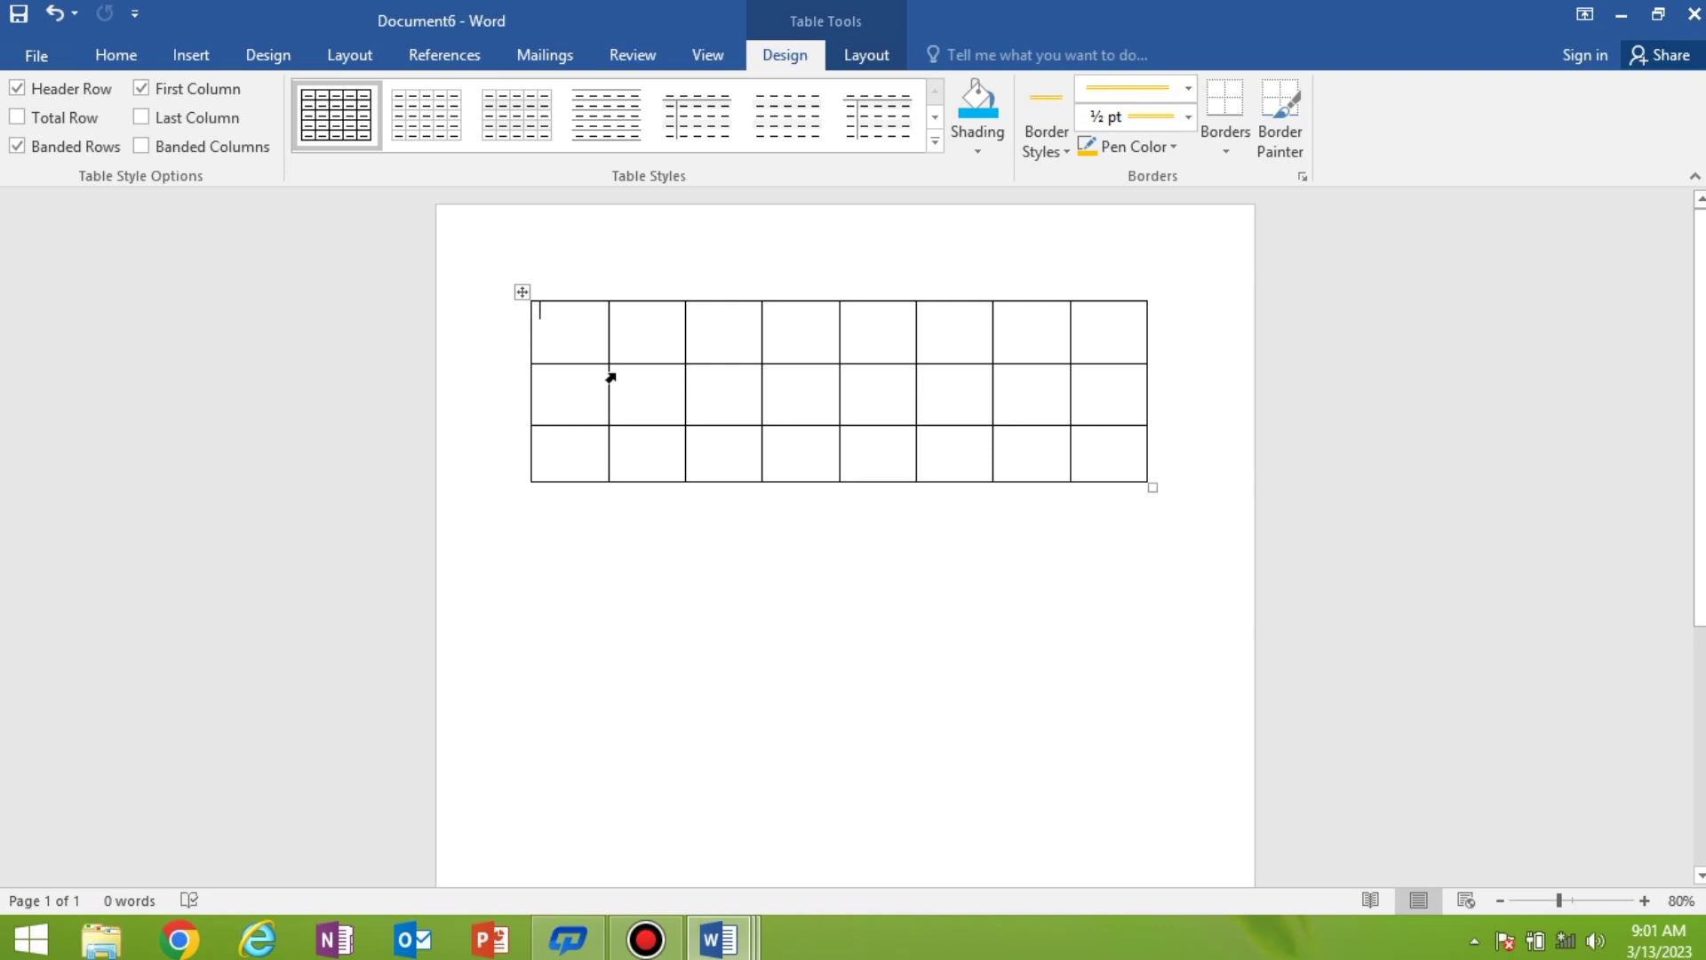
pyautogui.write('5')
pyautogui.click(651, 350)
pyautogui.write('6')
pyautogui.press('Tab')
pyautogui.write('8')
pyautogui.press('Tab')
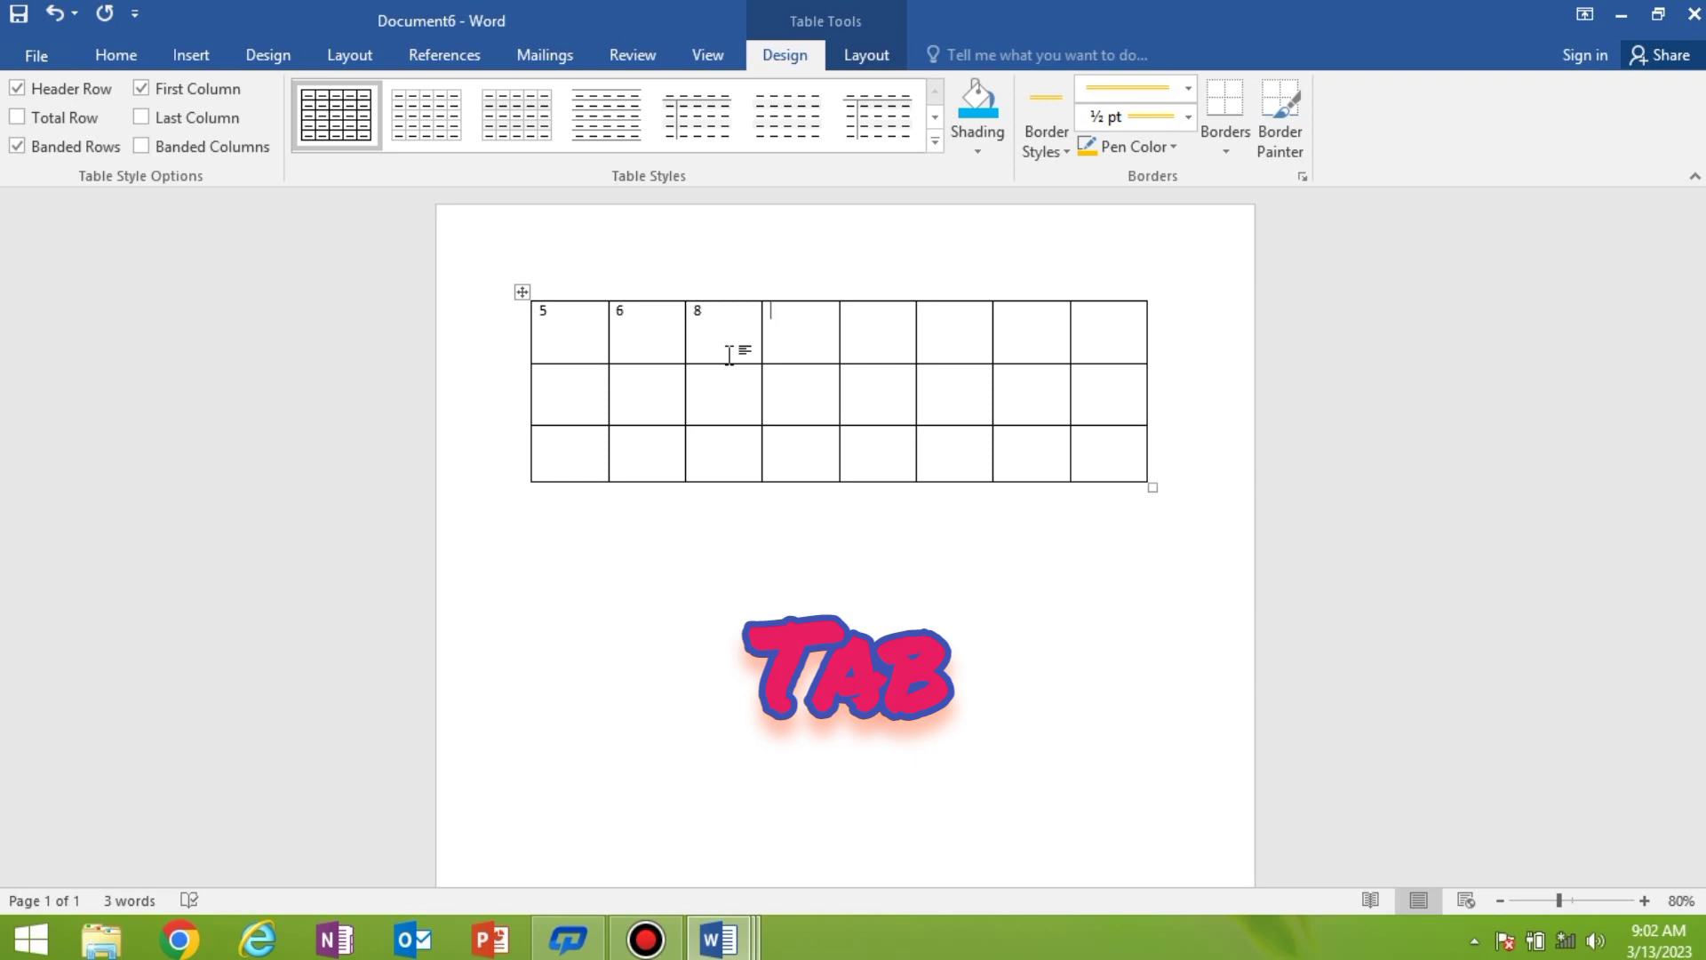
pyautogui.write('5')
pyautogui.press('Tab')
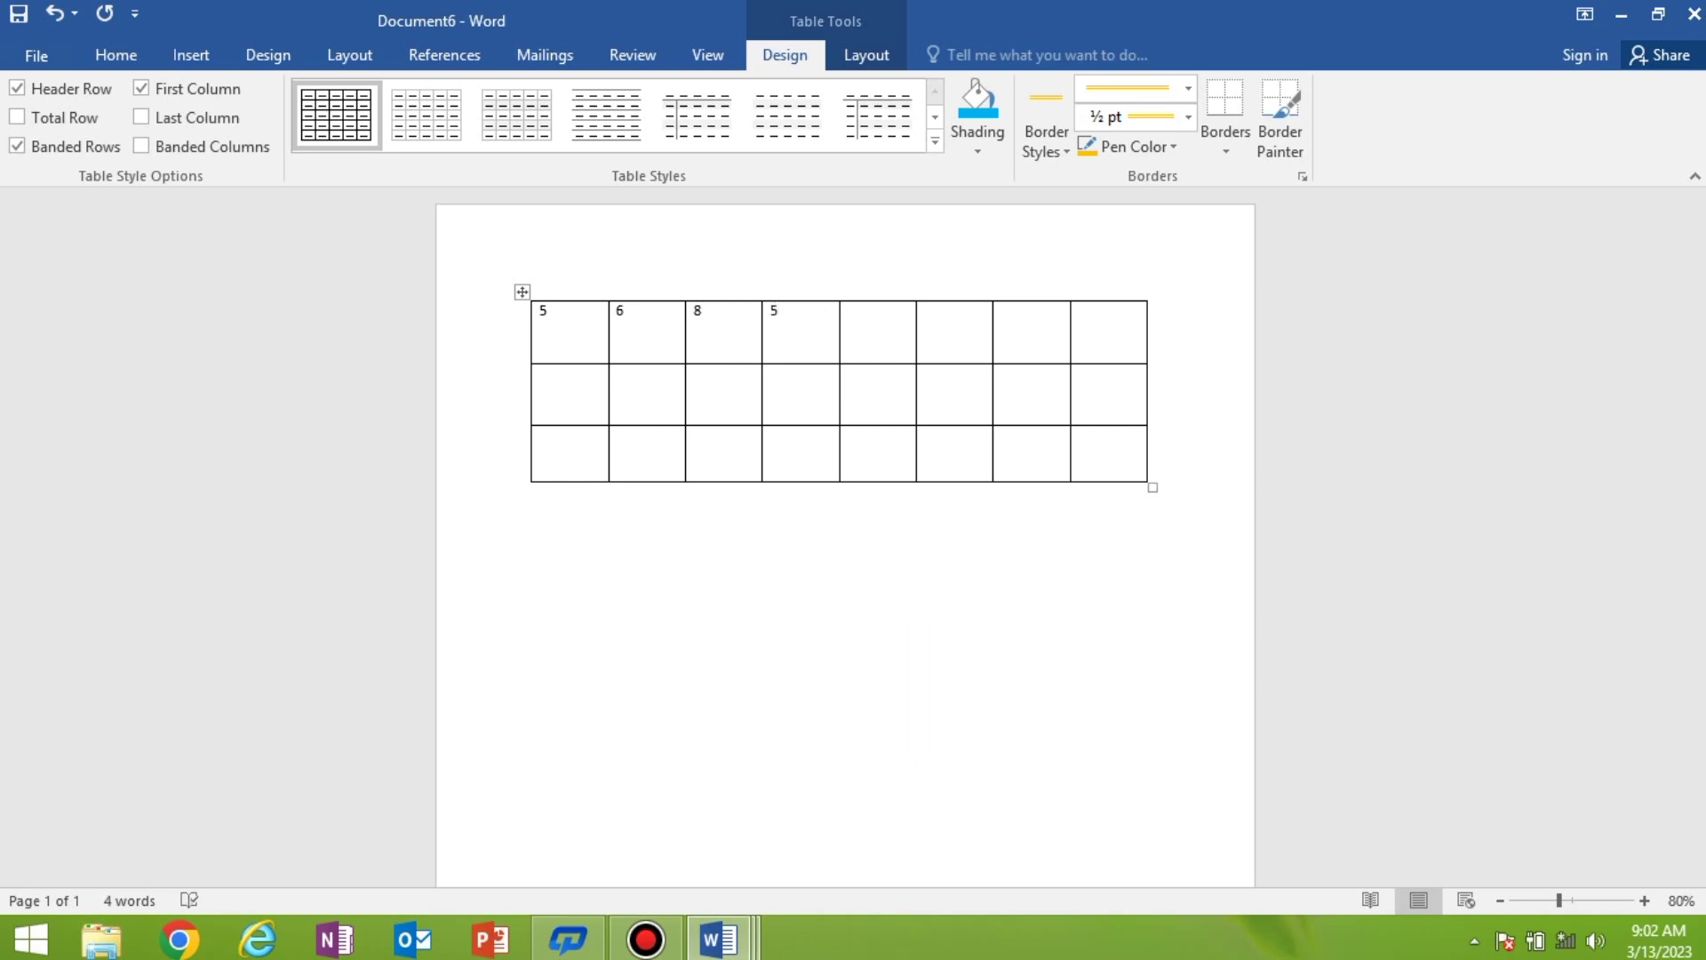
pyautogui.write('6')
pyautogui.press('Tab')
pyautogui.write('9')
# Step: Add three empty rows at the end of the table and widen the first column by narrowing the second
pyautogui.press('Down')
pyautogui.press('Down')
pyautogui.press('Left')
pyautogui.click(1092, 453)
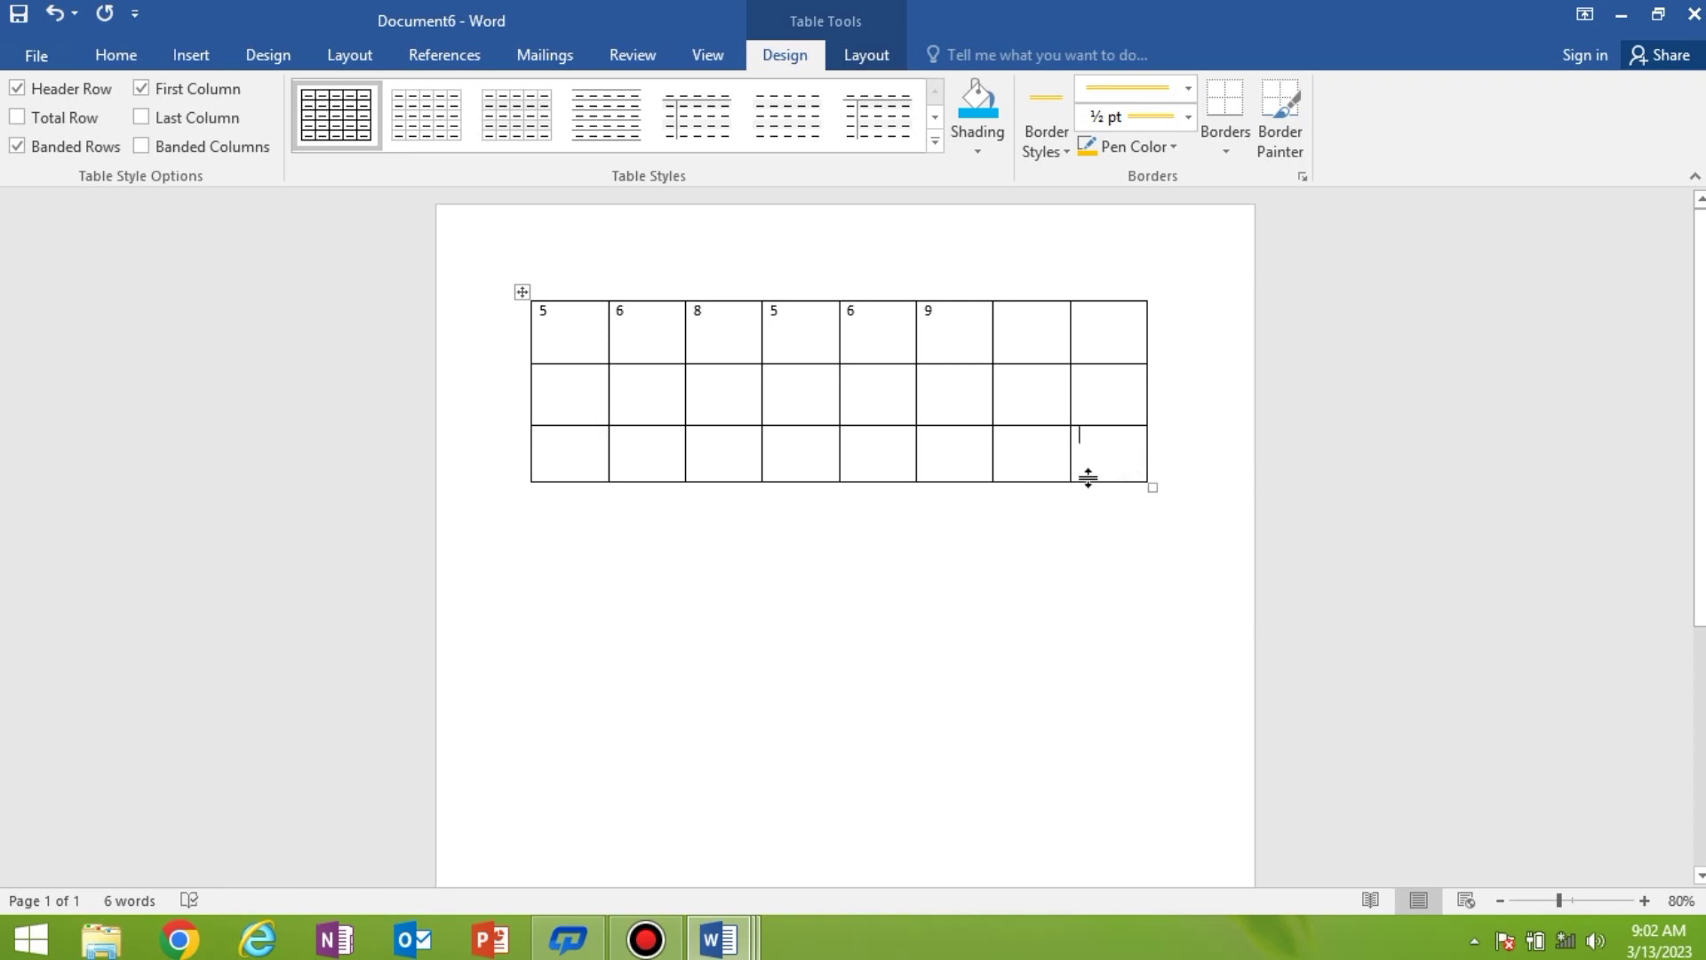
pyautogui.press('Tab')
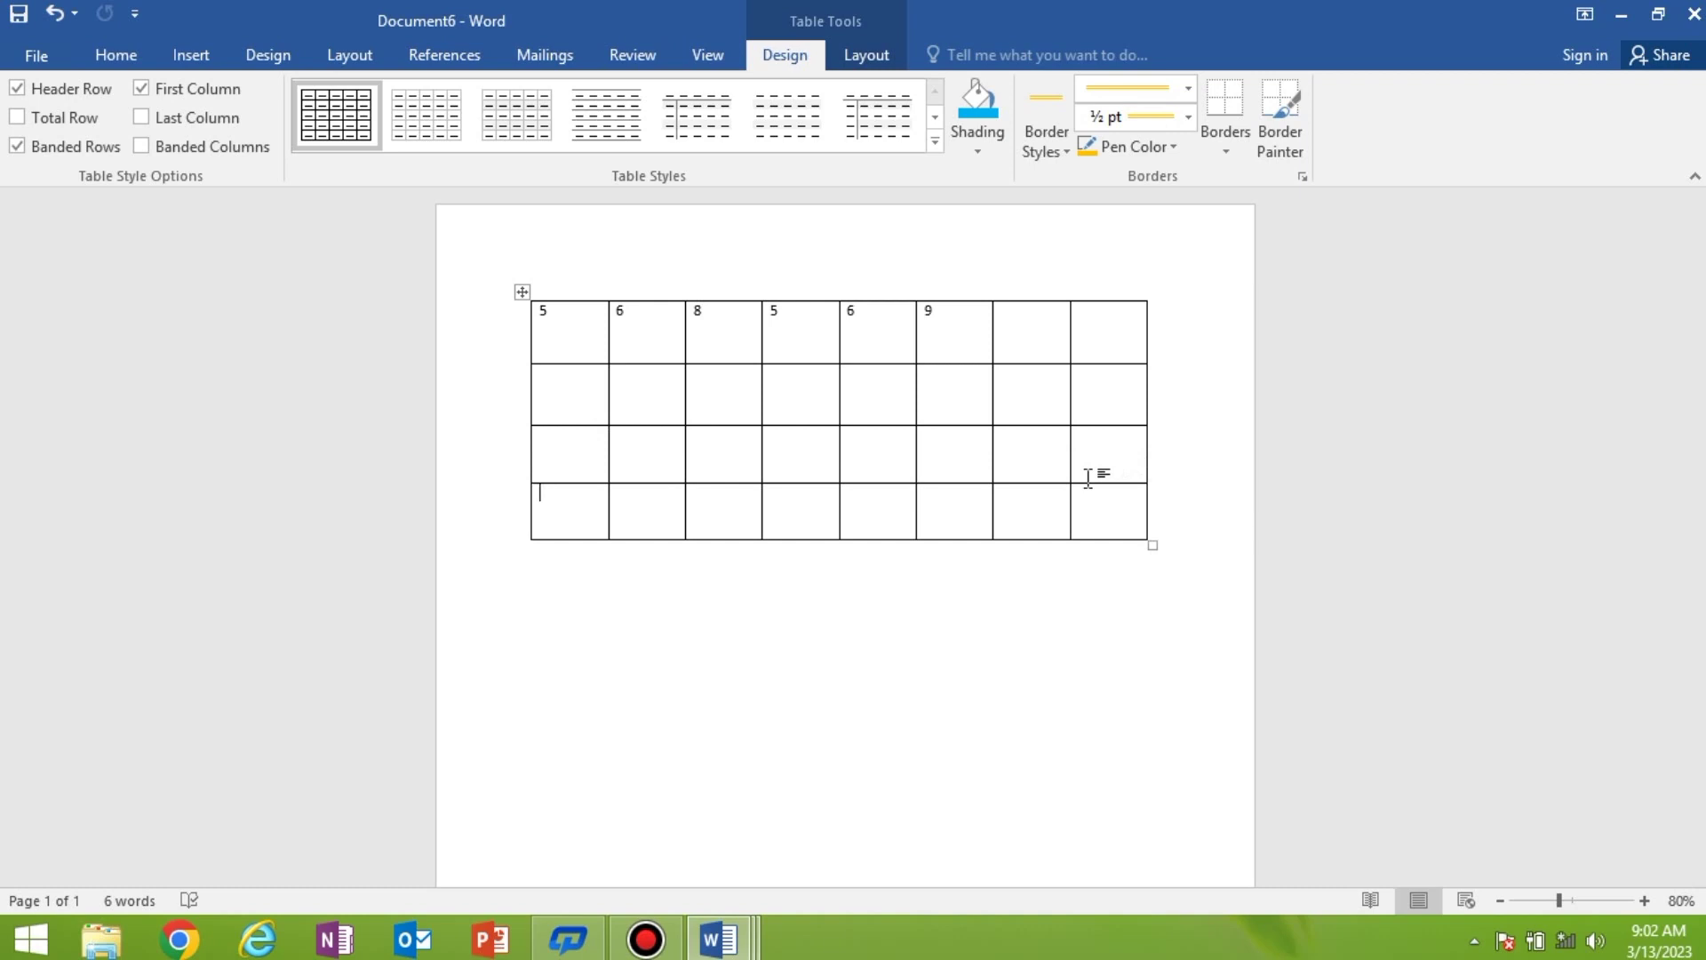
pyautogui.press('Tab')
pyautogui.press('Tab')
pyautogui.press('Tab')
pyautogui.press('Tab')
pyautogui.press('Tab')
pyautogui.press('Tab')
pyautogui.press('Tab')
pyautogui.press('Tab')
pyautogui.press('Tab')
pyautogui.press('Tab')
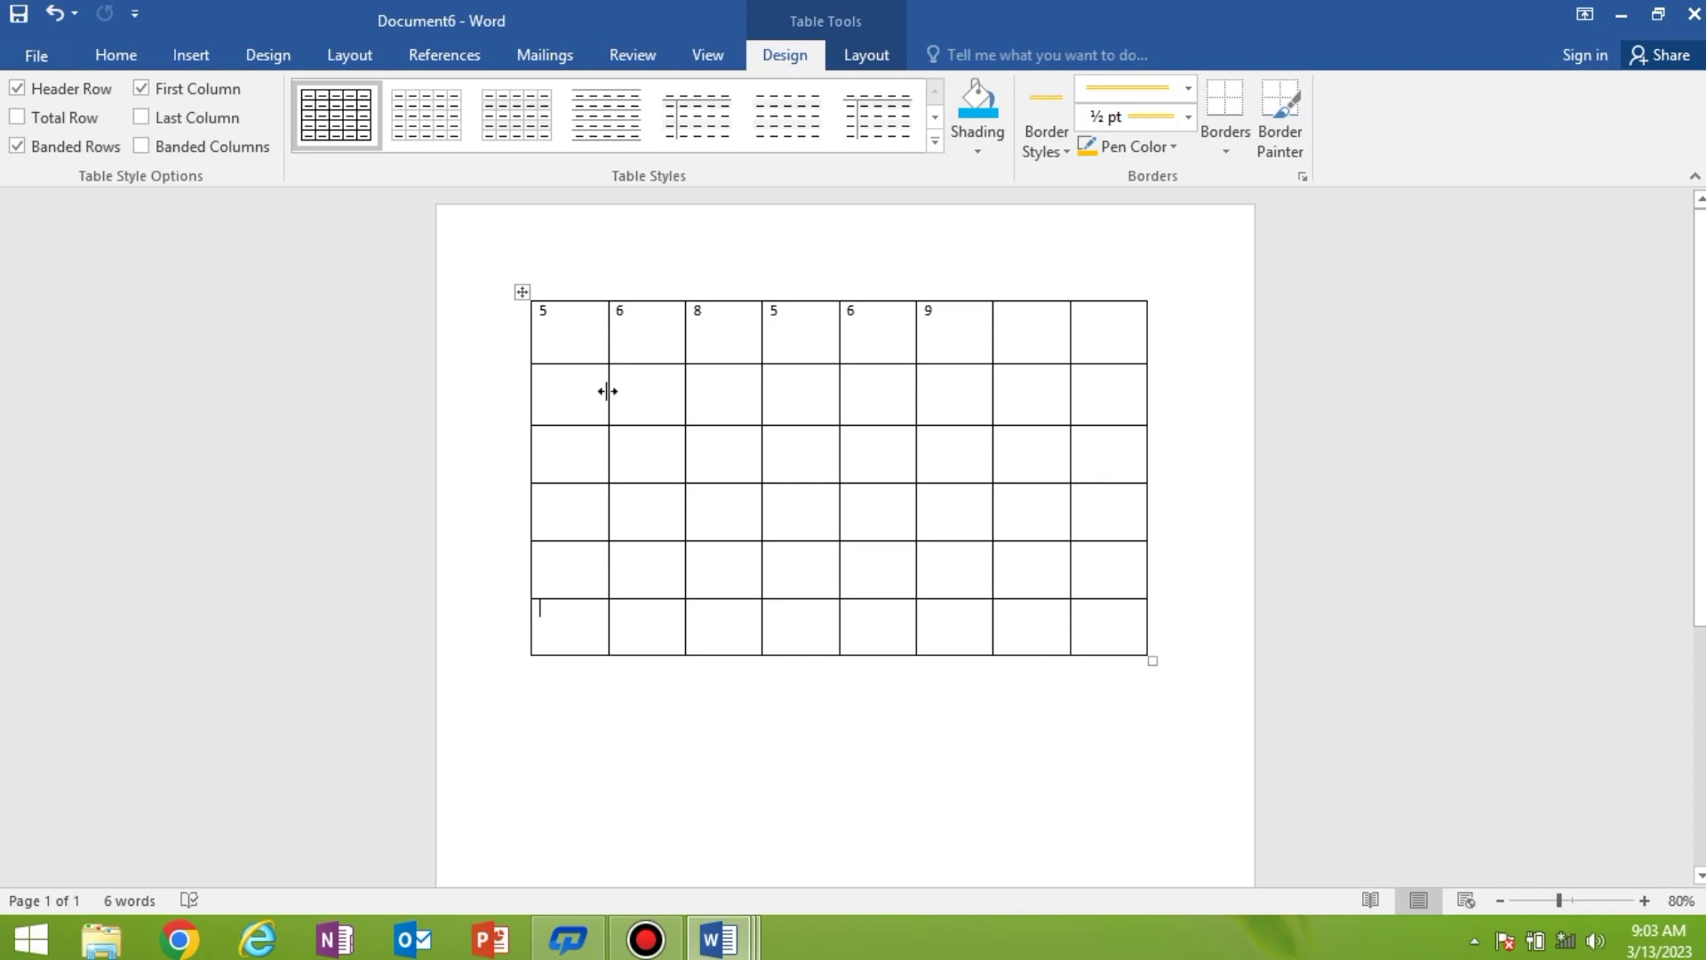
pyautogui.moveTo(608, 391); pyautogui.dragTo(651, 396)
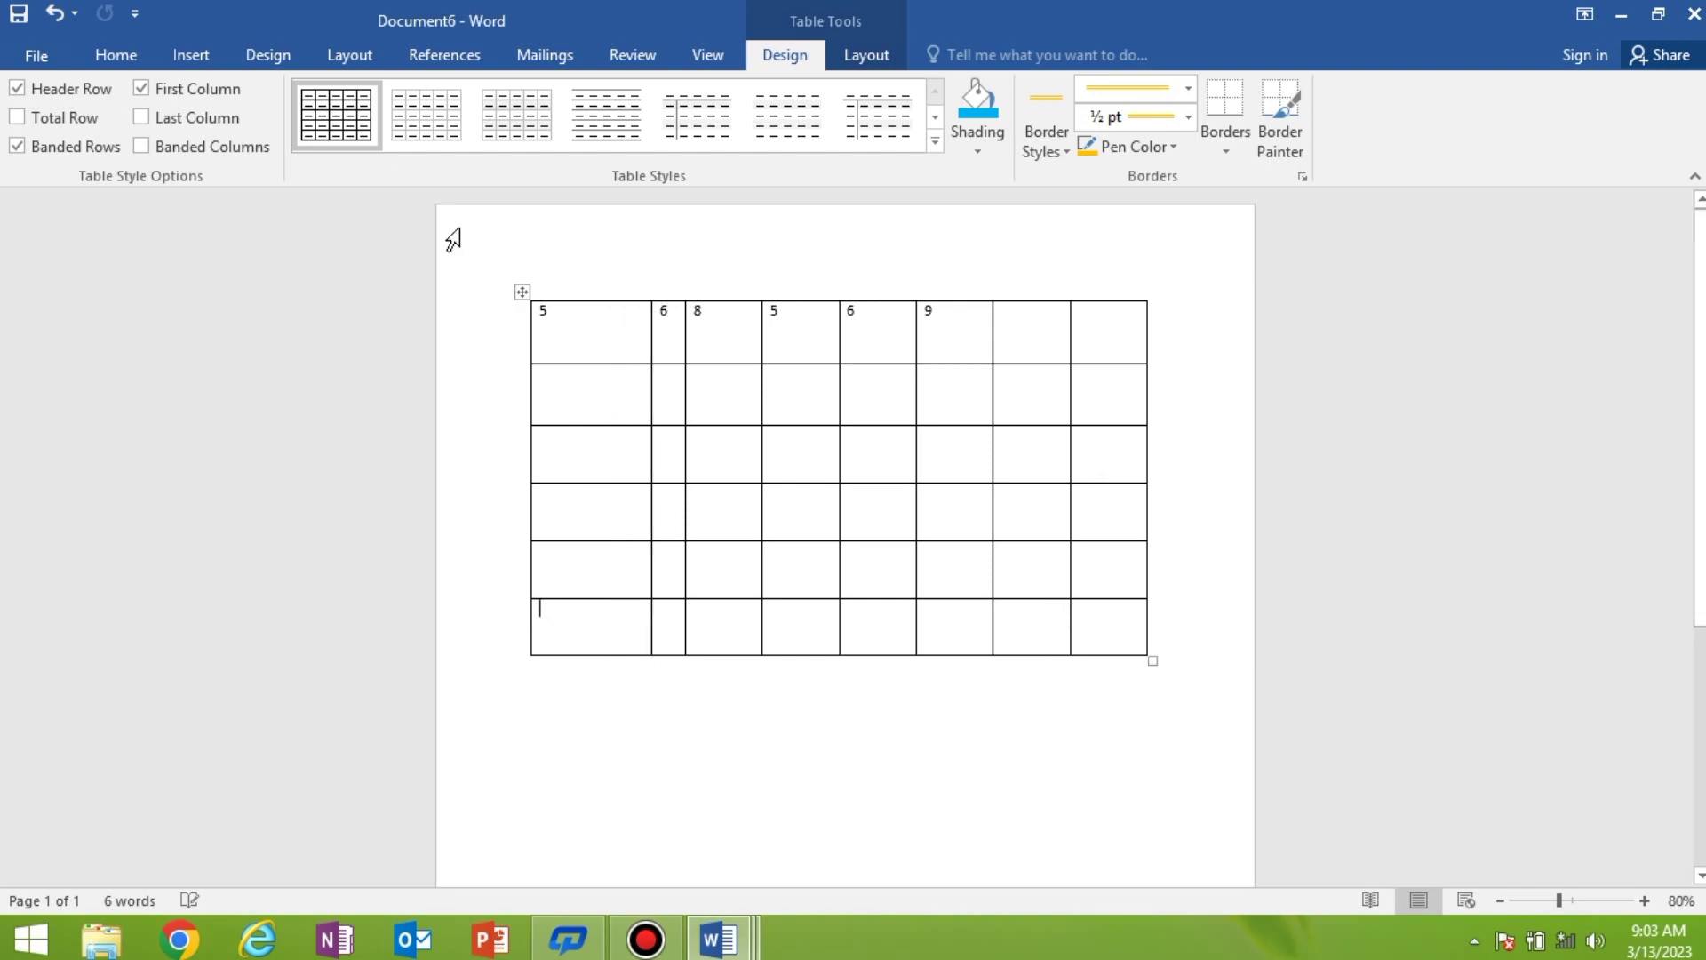
# Step: Draw vertical dividing lines in the first cell and through column four in rows two and three, plus a horizontal one in row two's first cell
pyautogui.click(207, 56)
pyautogui.click(167, 138)
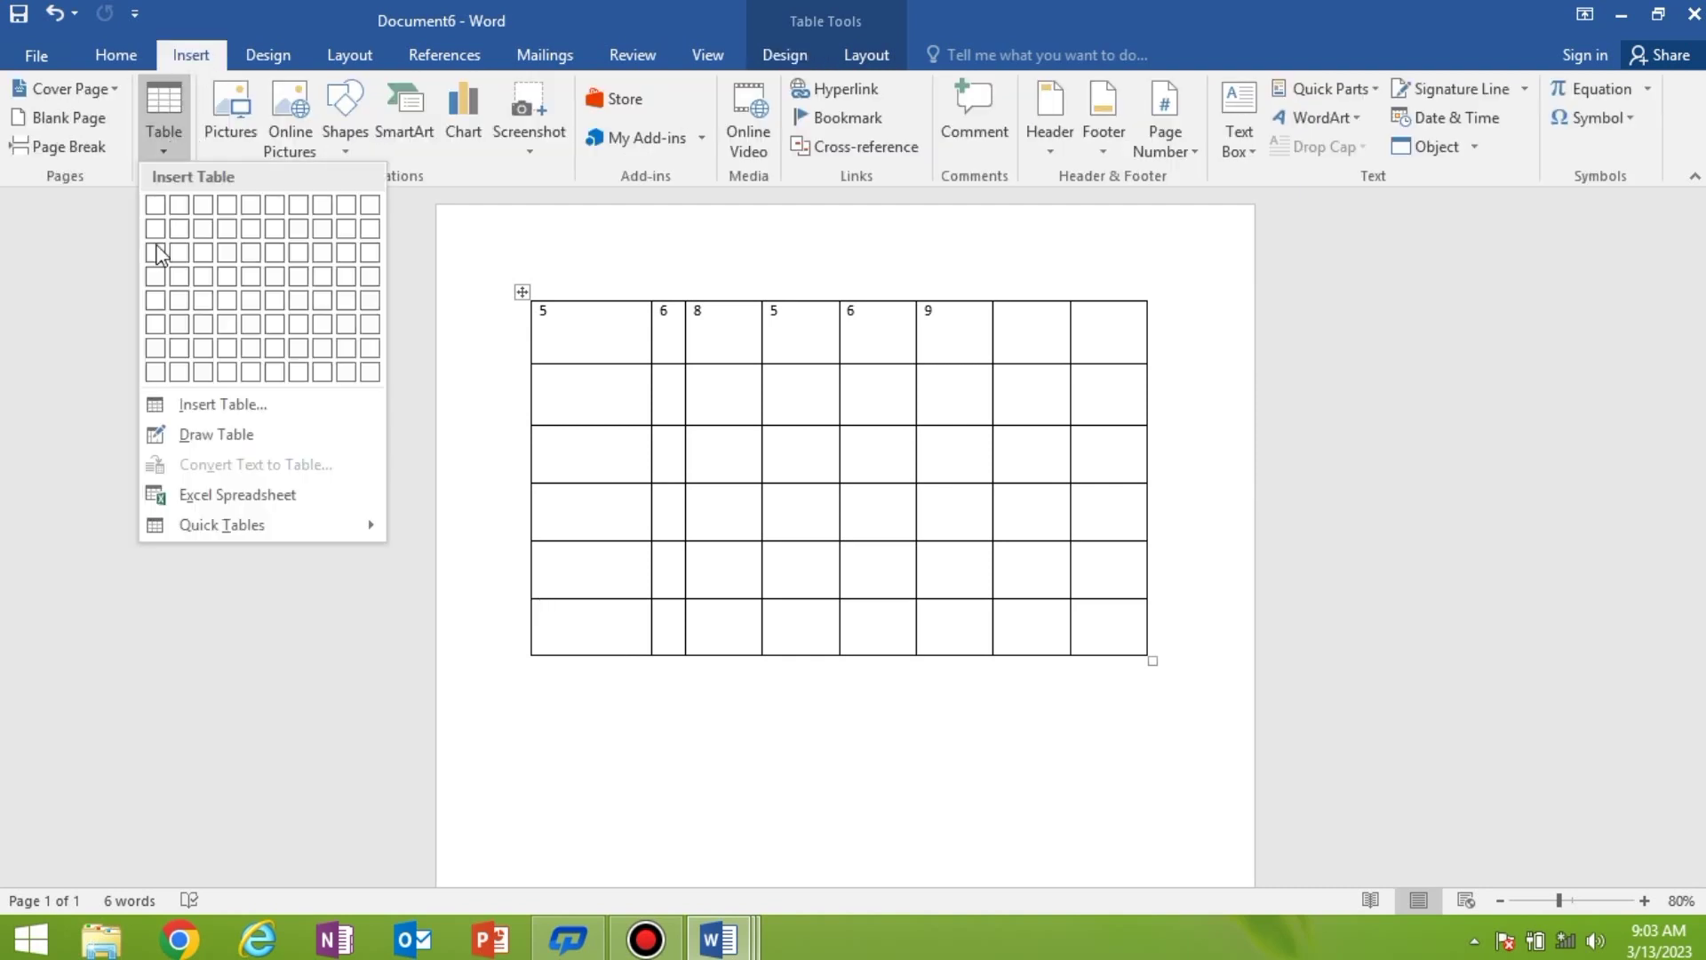
pyautogui.click(197, 435)
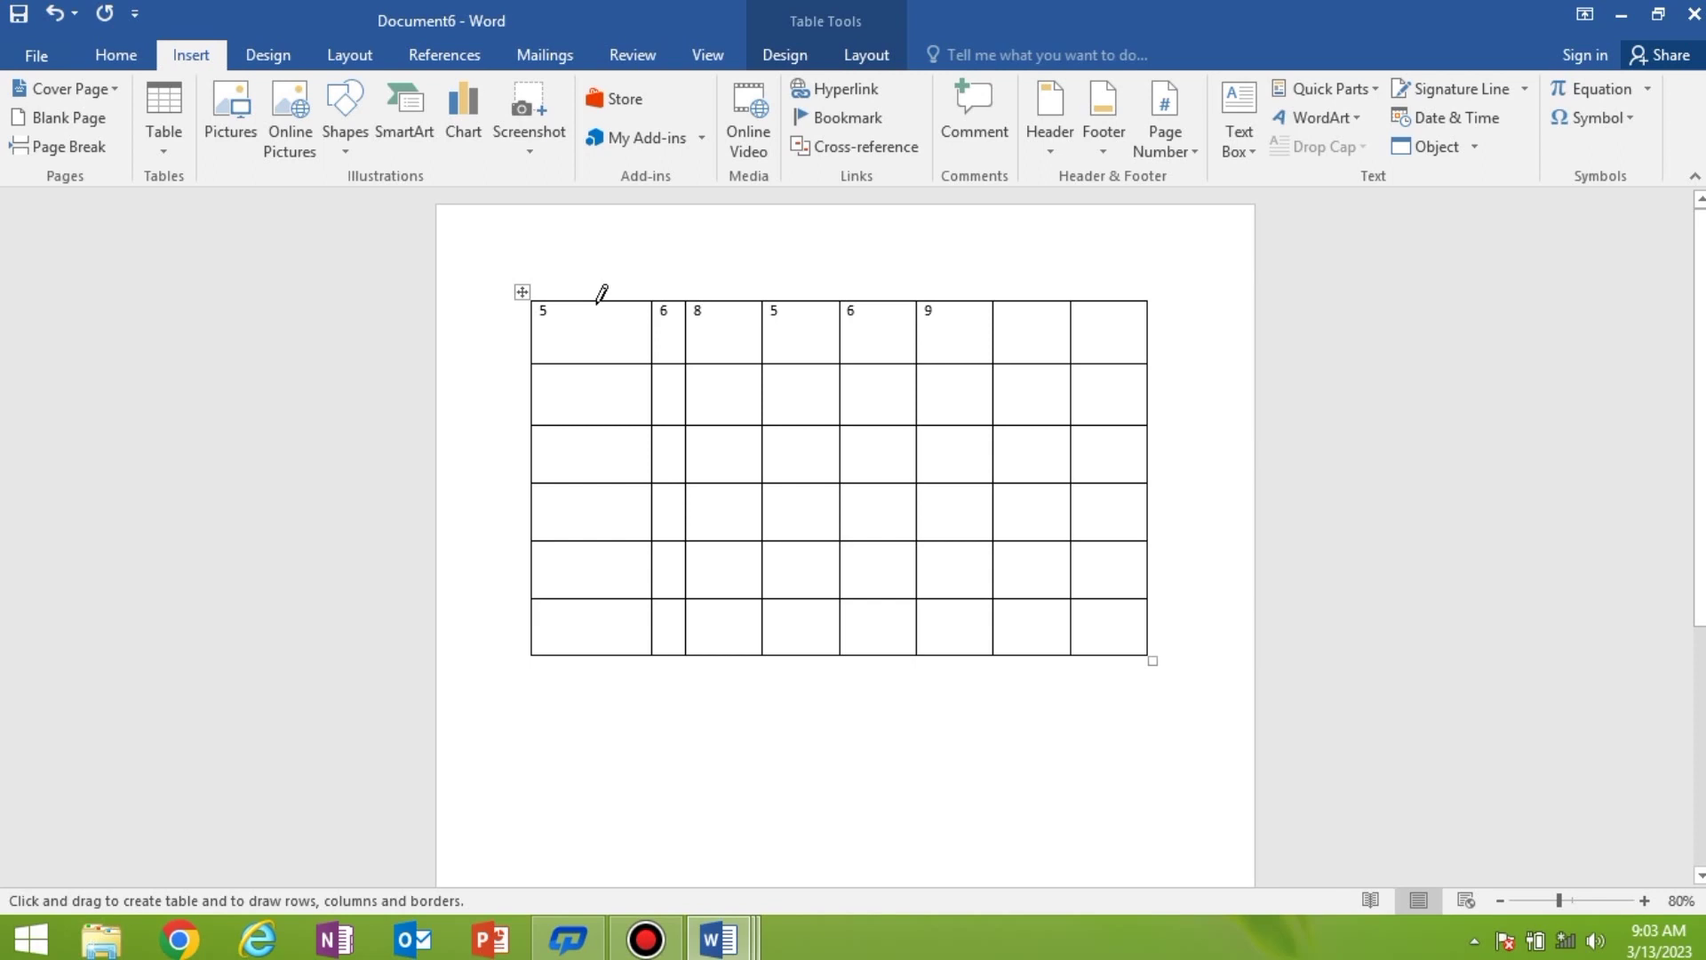
pyautogui.moveTo(602, 294); pyautogui.dragTo(594, 348)
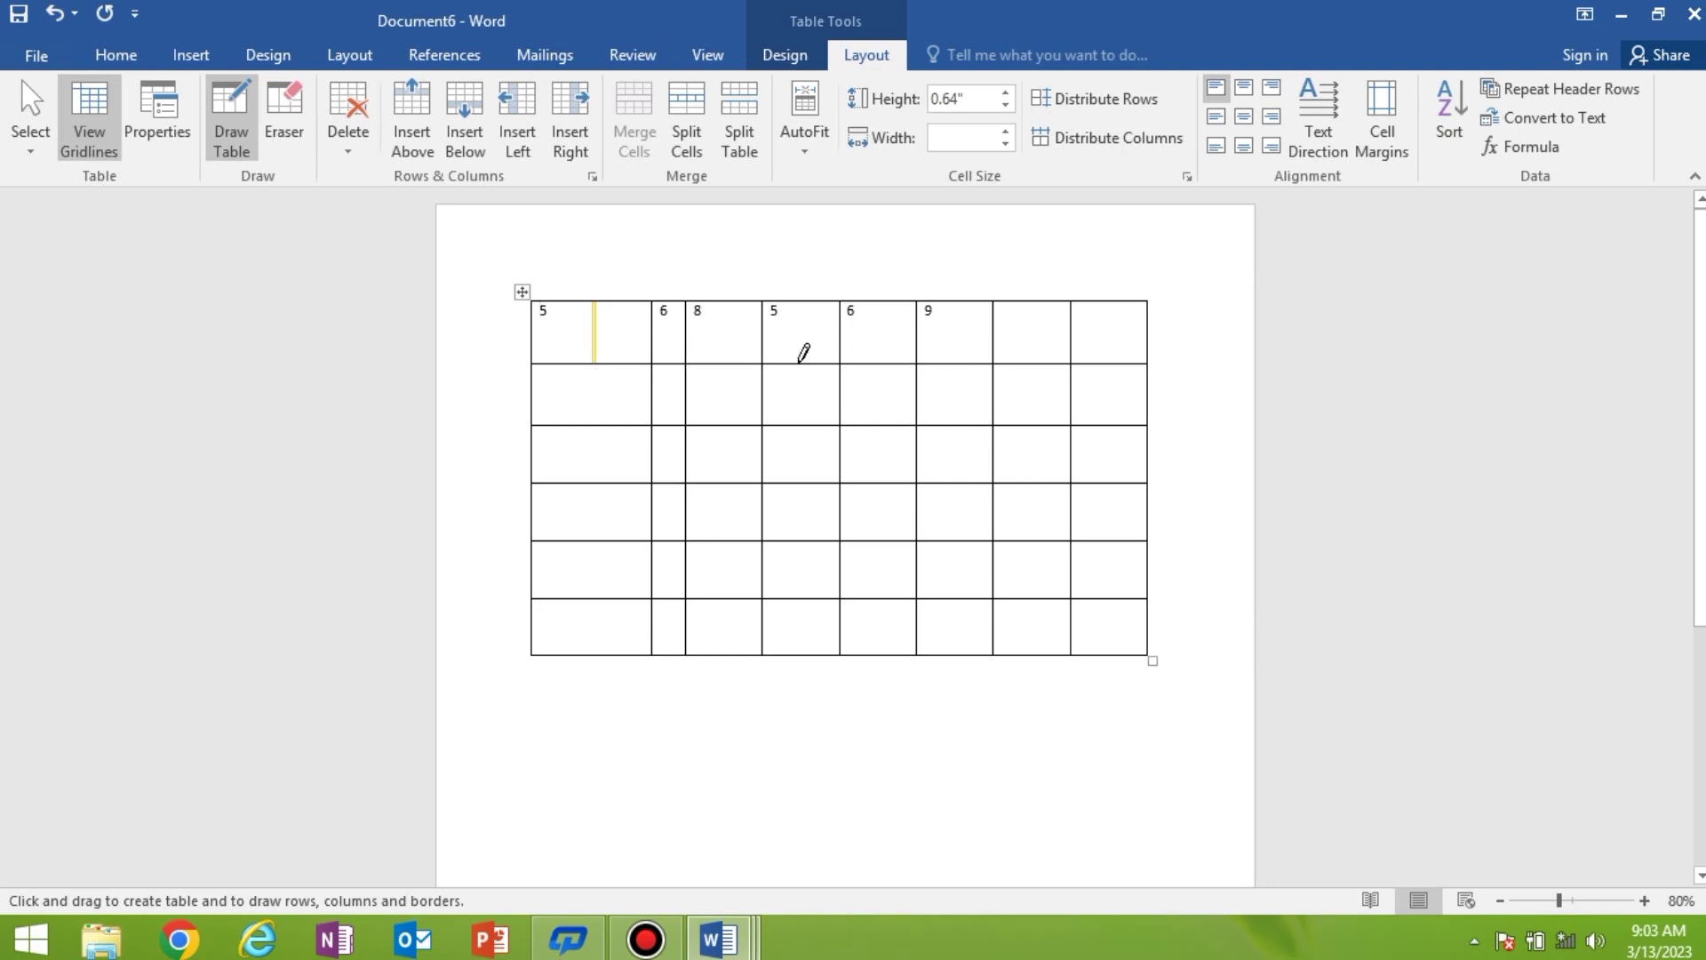
pyautogui.moveTo(796, 364); pyautogui.dragTo(797, 482)
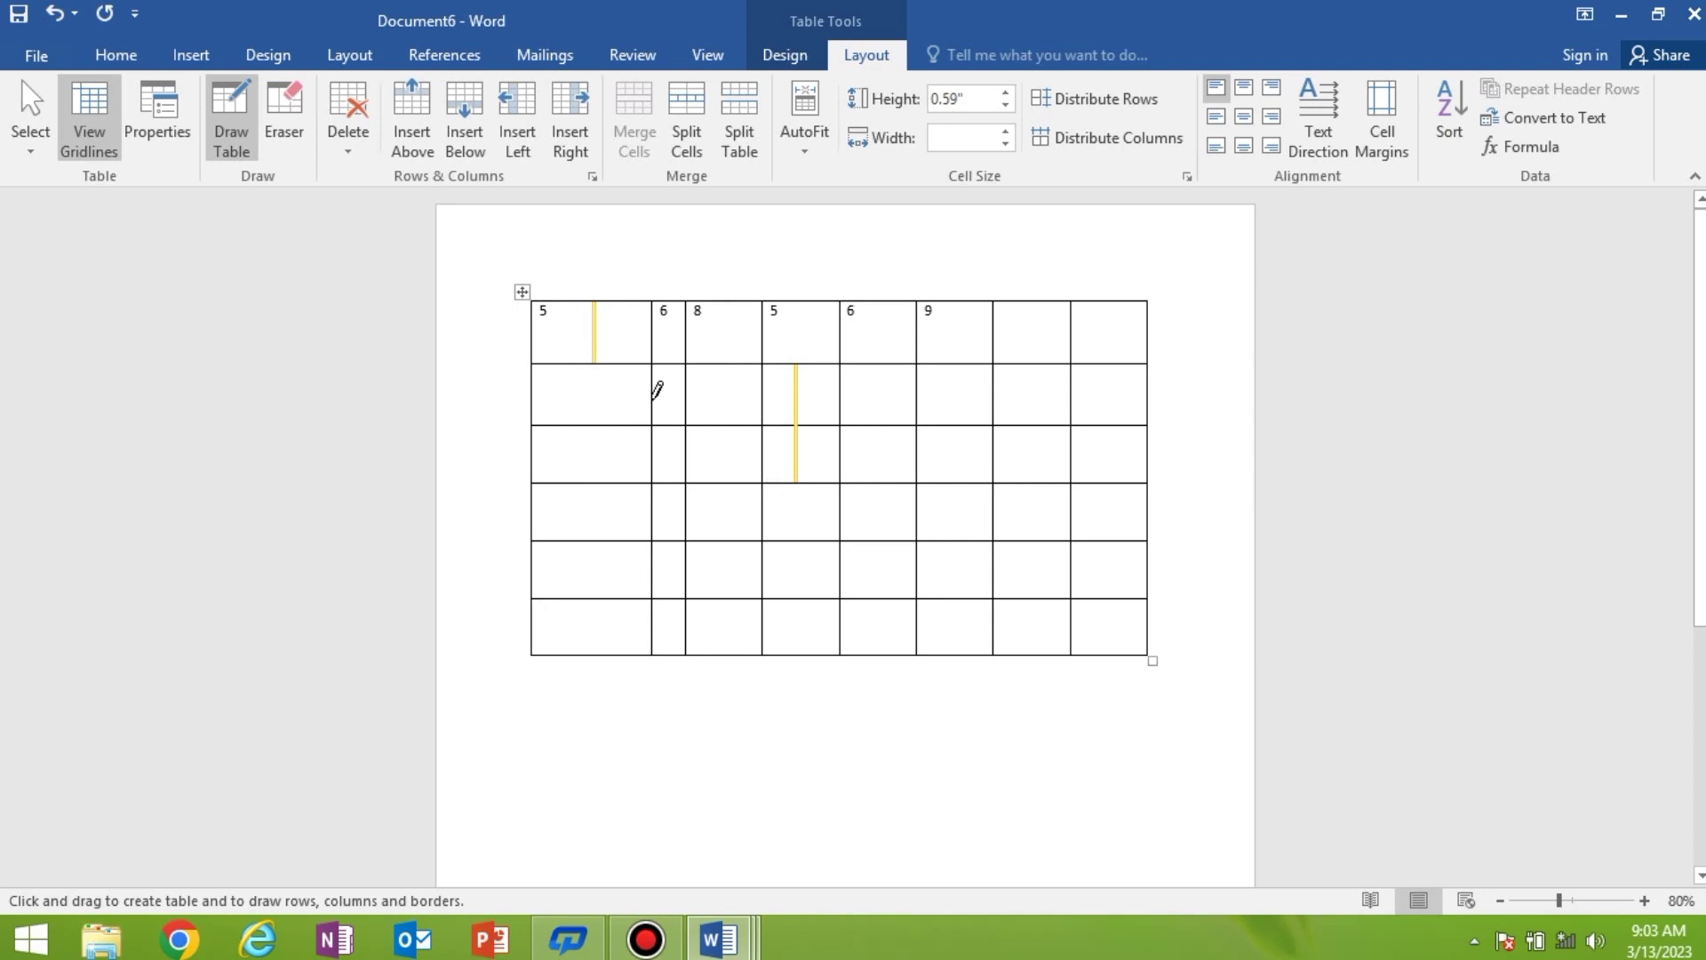
pyautogui.moveTo(653, 395); pyautogui.dragTo(565, 391)
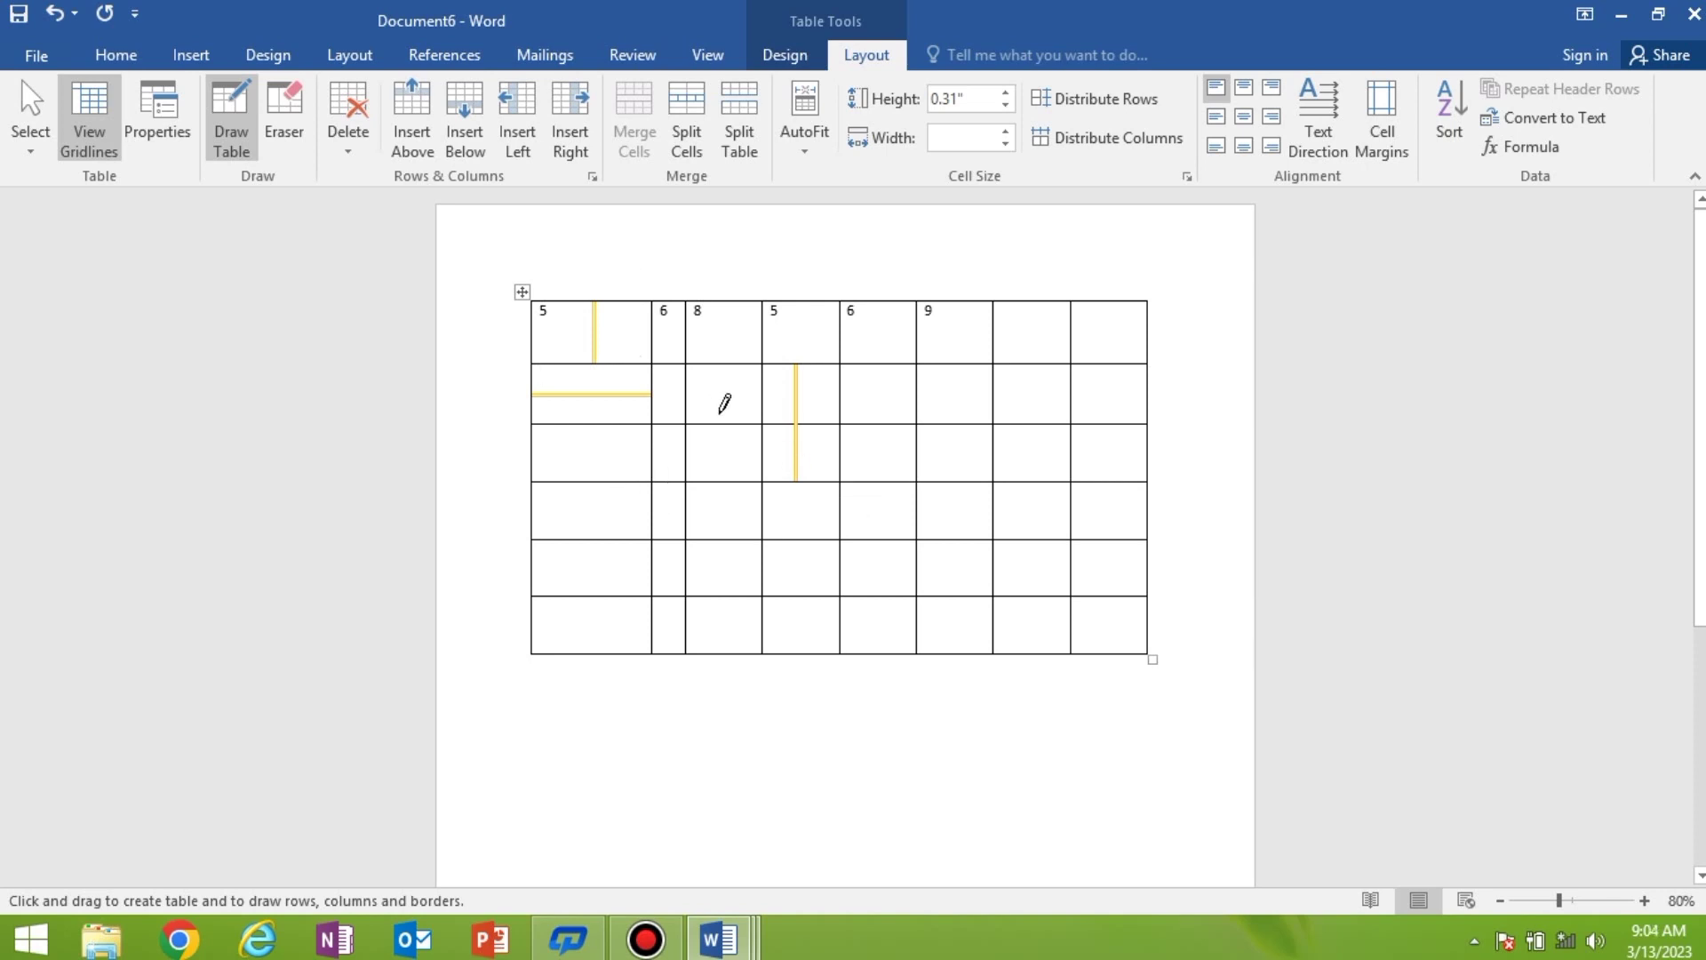
pyautogui.click(785, 55)
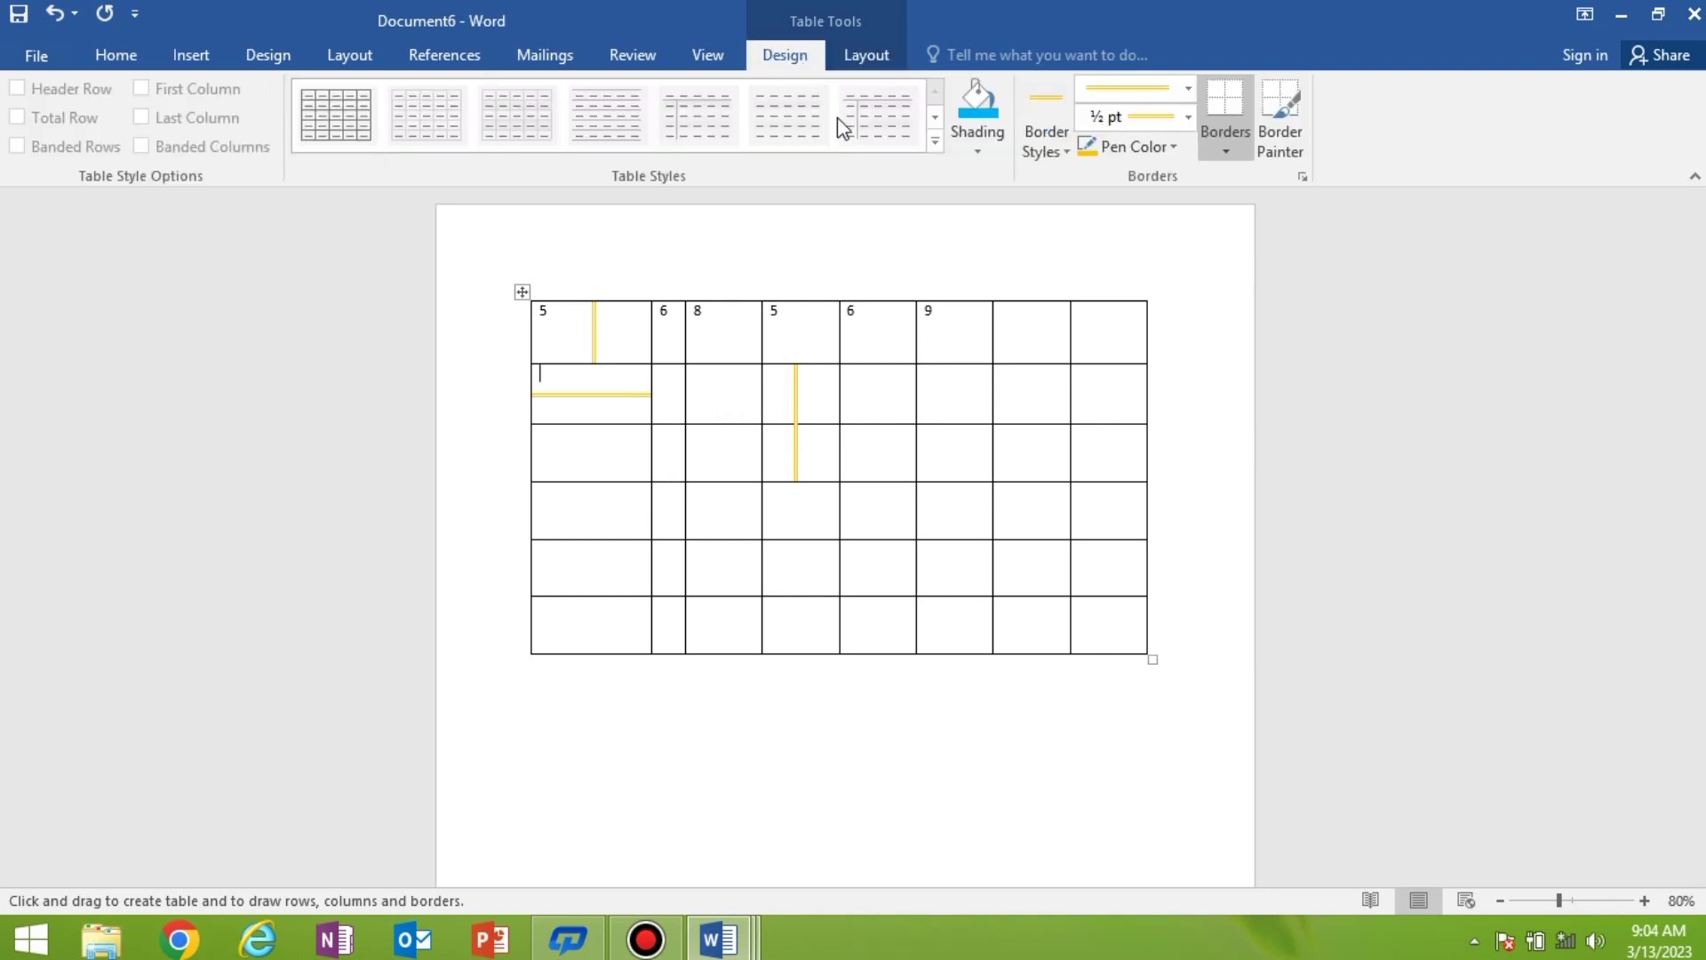
pyautogui.rightClick(1124, 690)
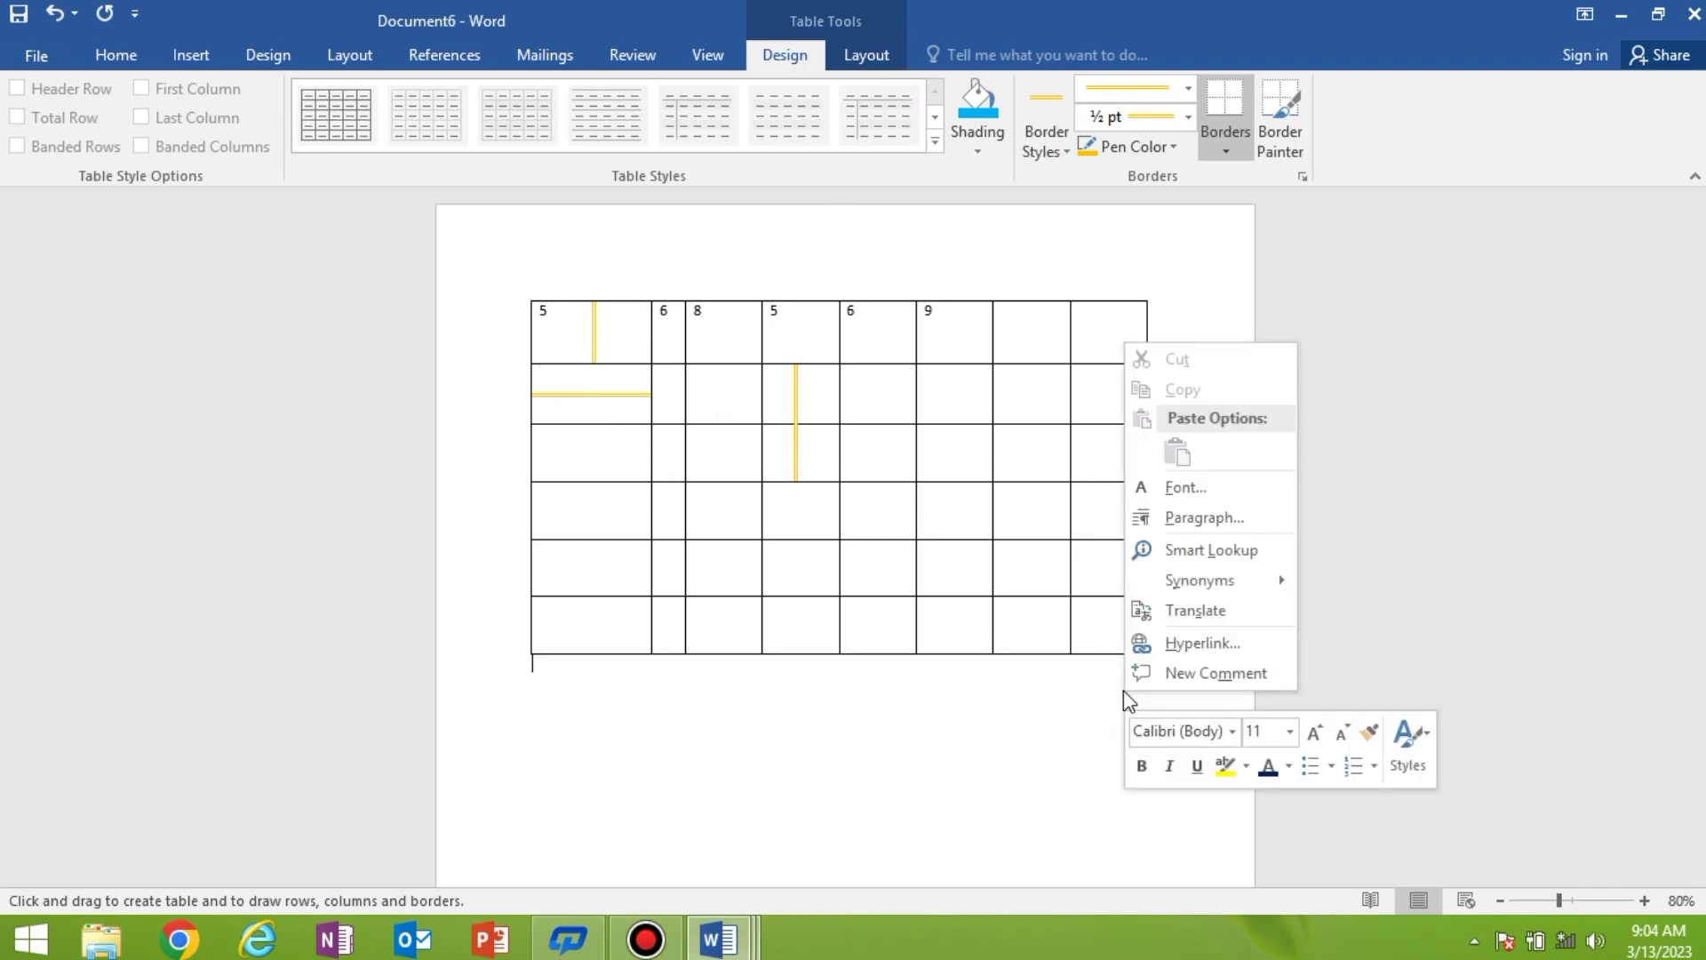
pyautogui.click(1091, 746)
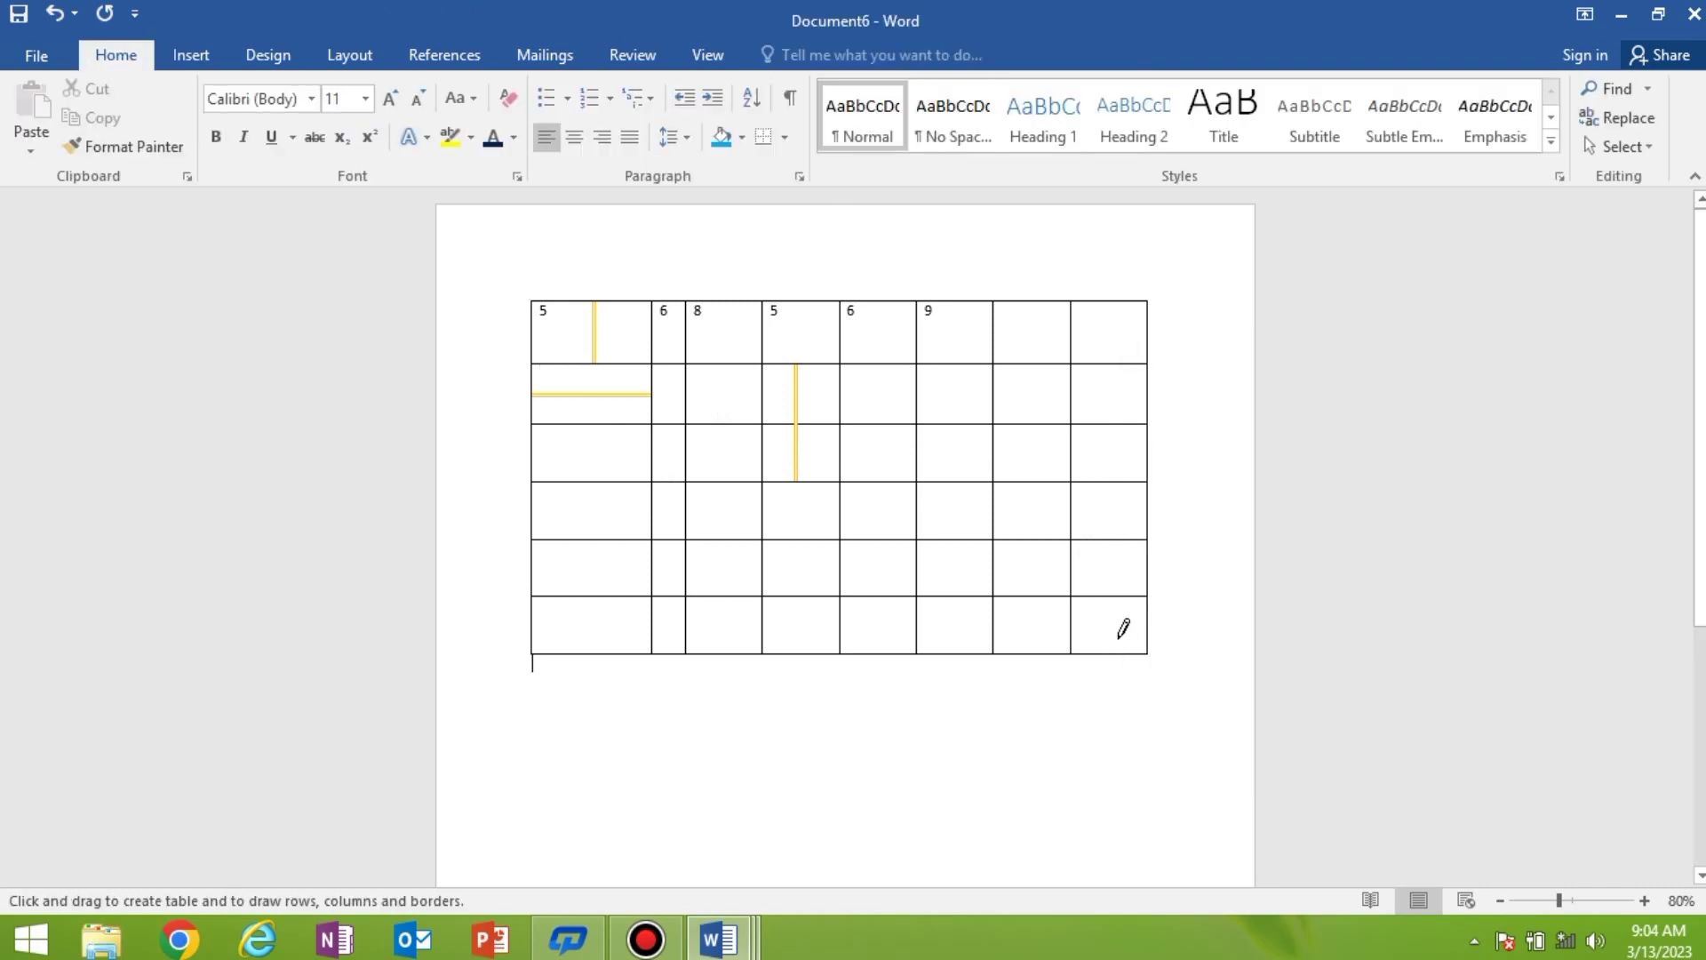
pyautogui.press('Escape')
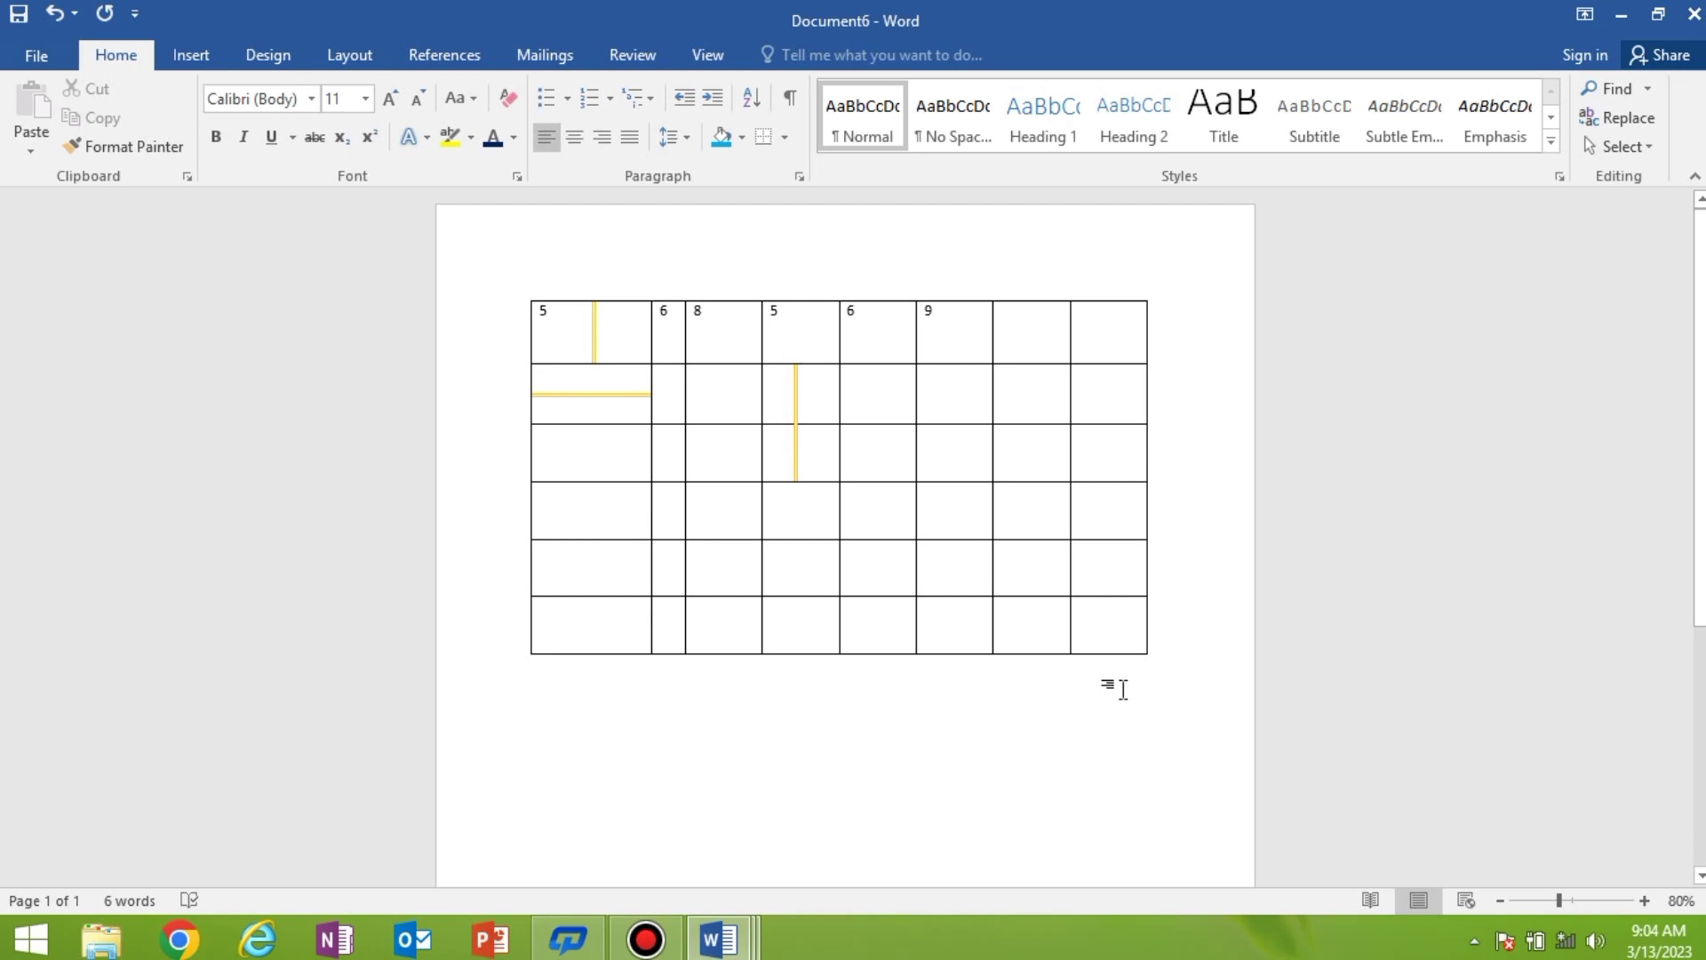
# Step: Shade all cells of the table with Blue, Accent 1, Lighter 40%
pyautogui.moveTo(1099, 633); pyautogui.dragTo(584, 352)
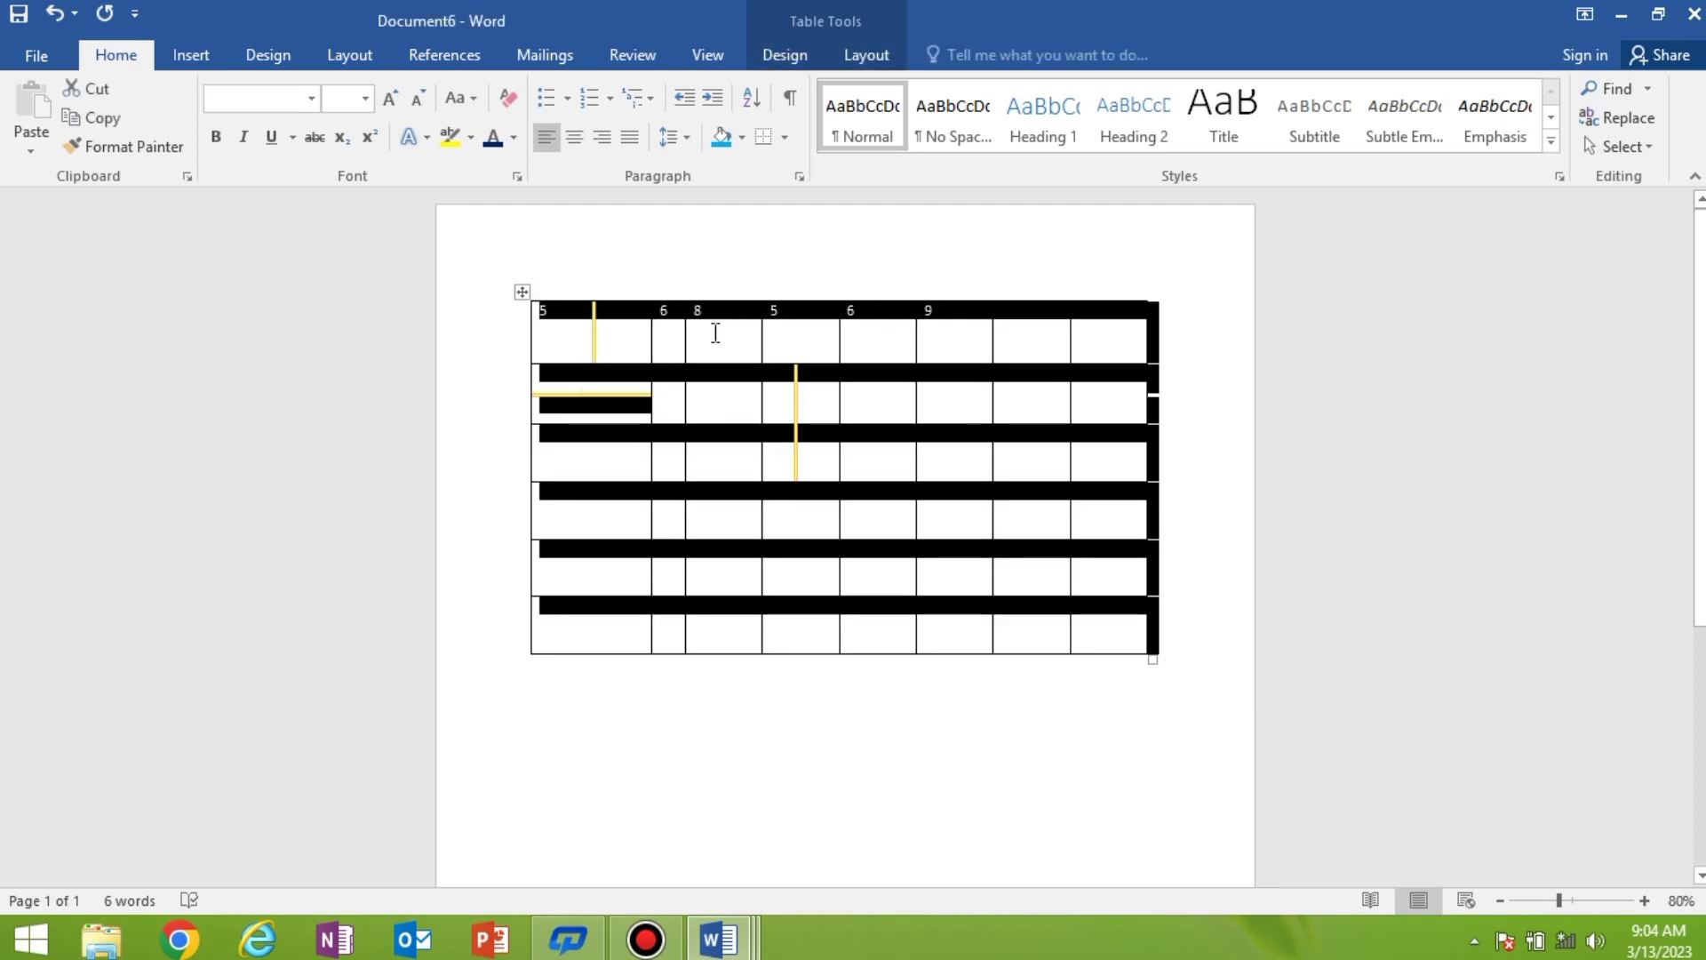
pyautogui.click(795, 61)
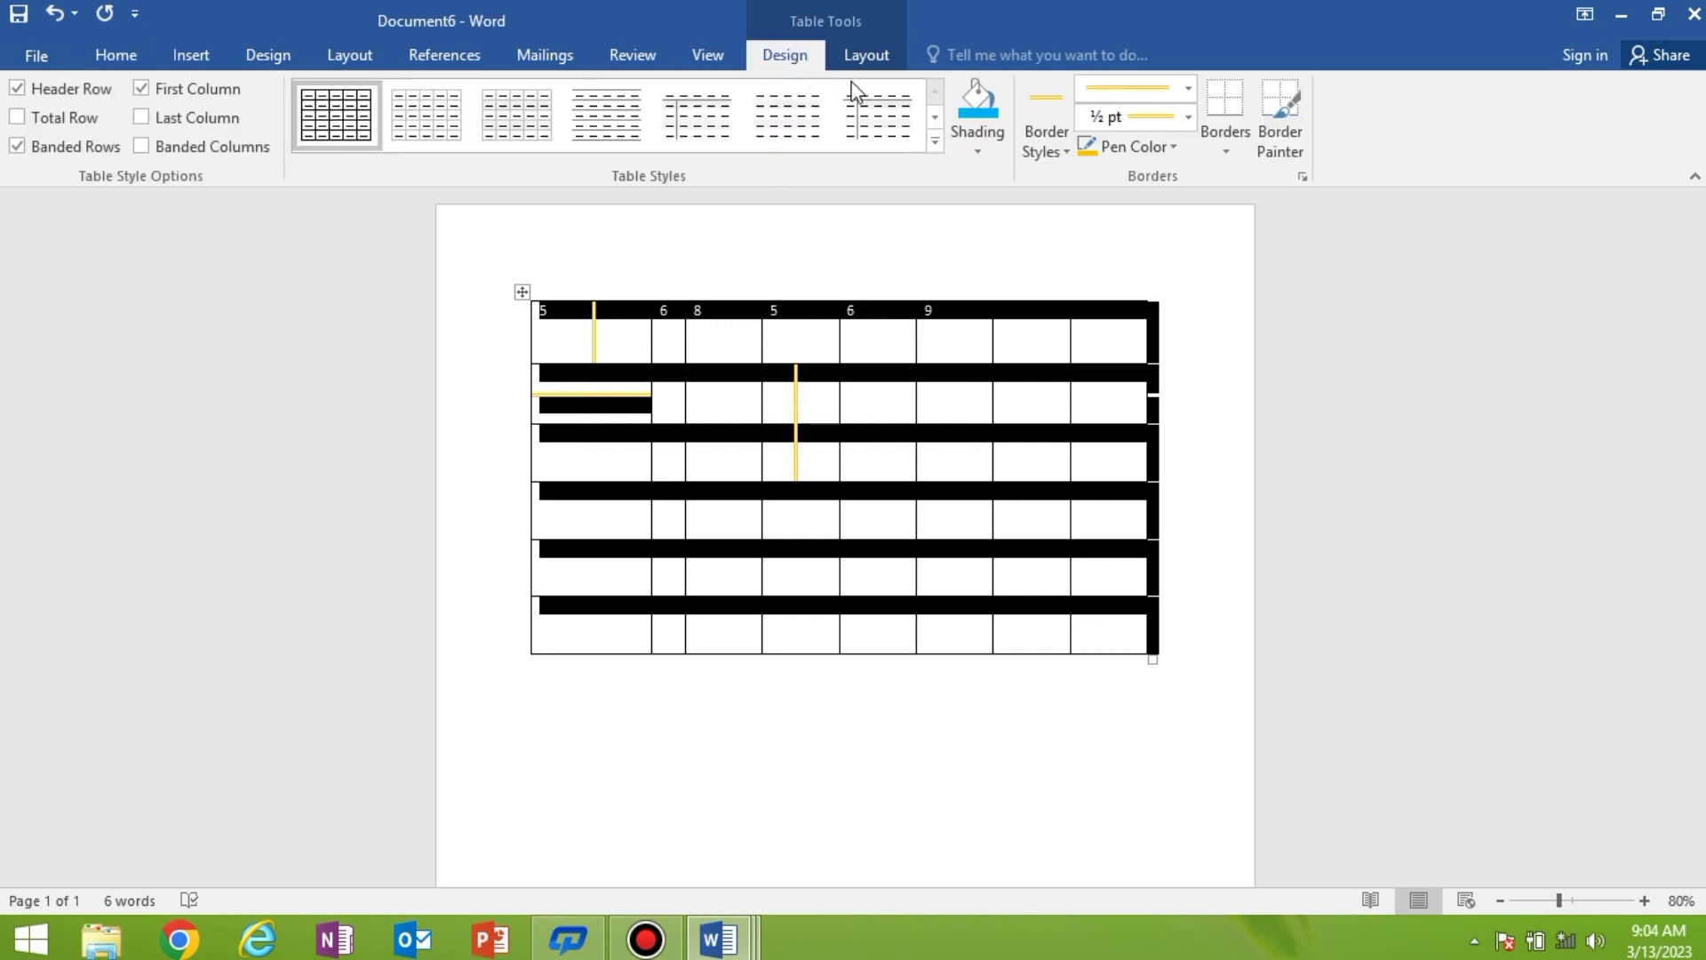
pyautogui.click(969, 128)
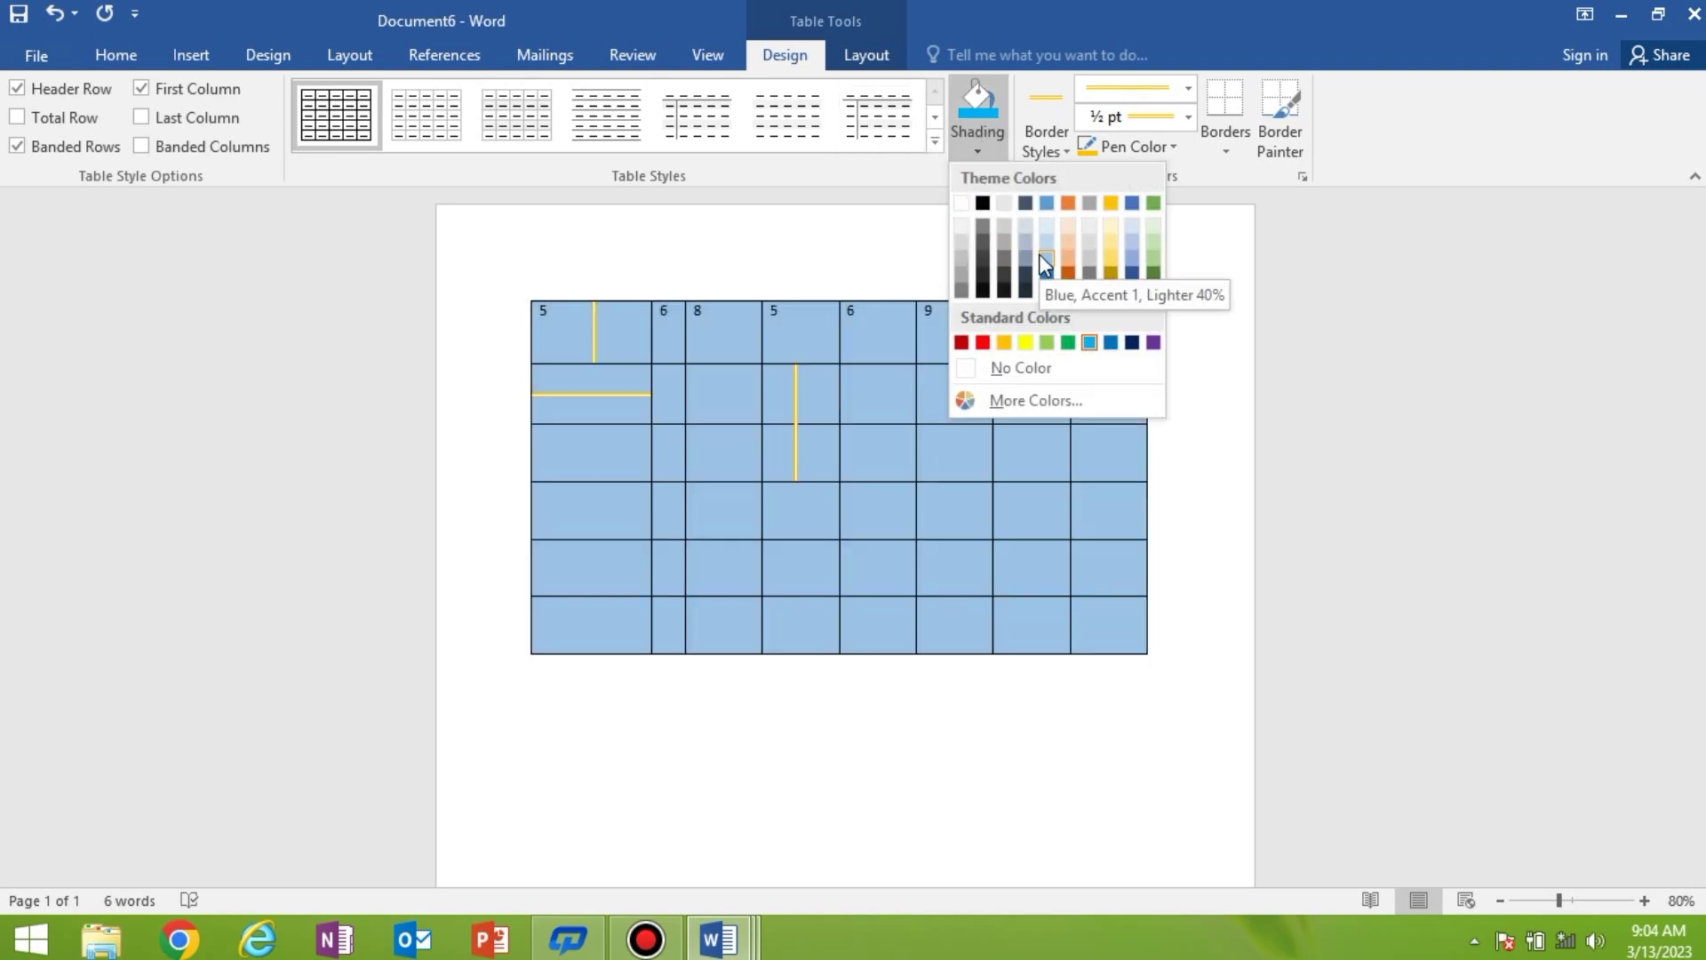
pyautogui.click(1040, 256)
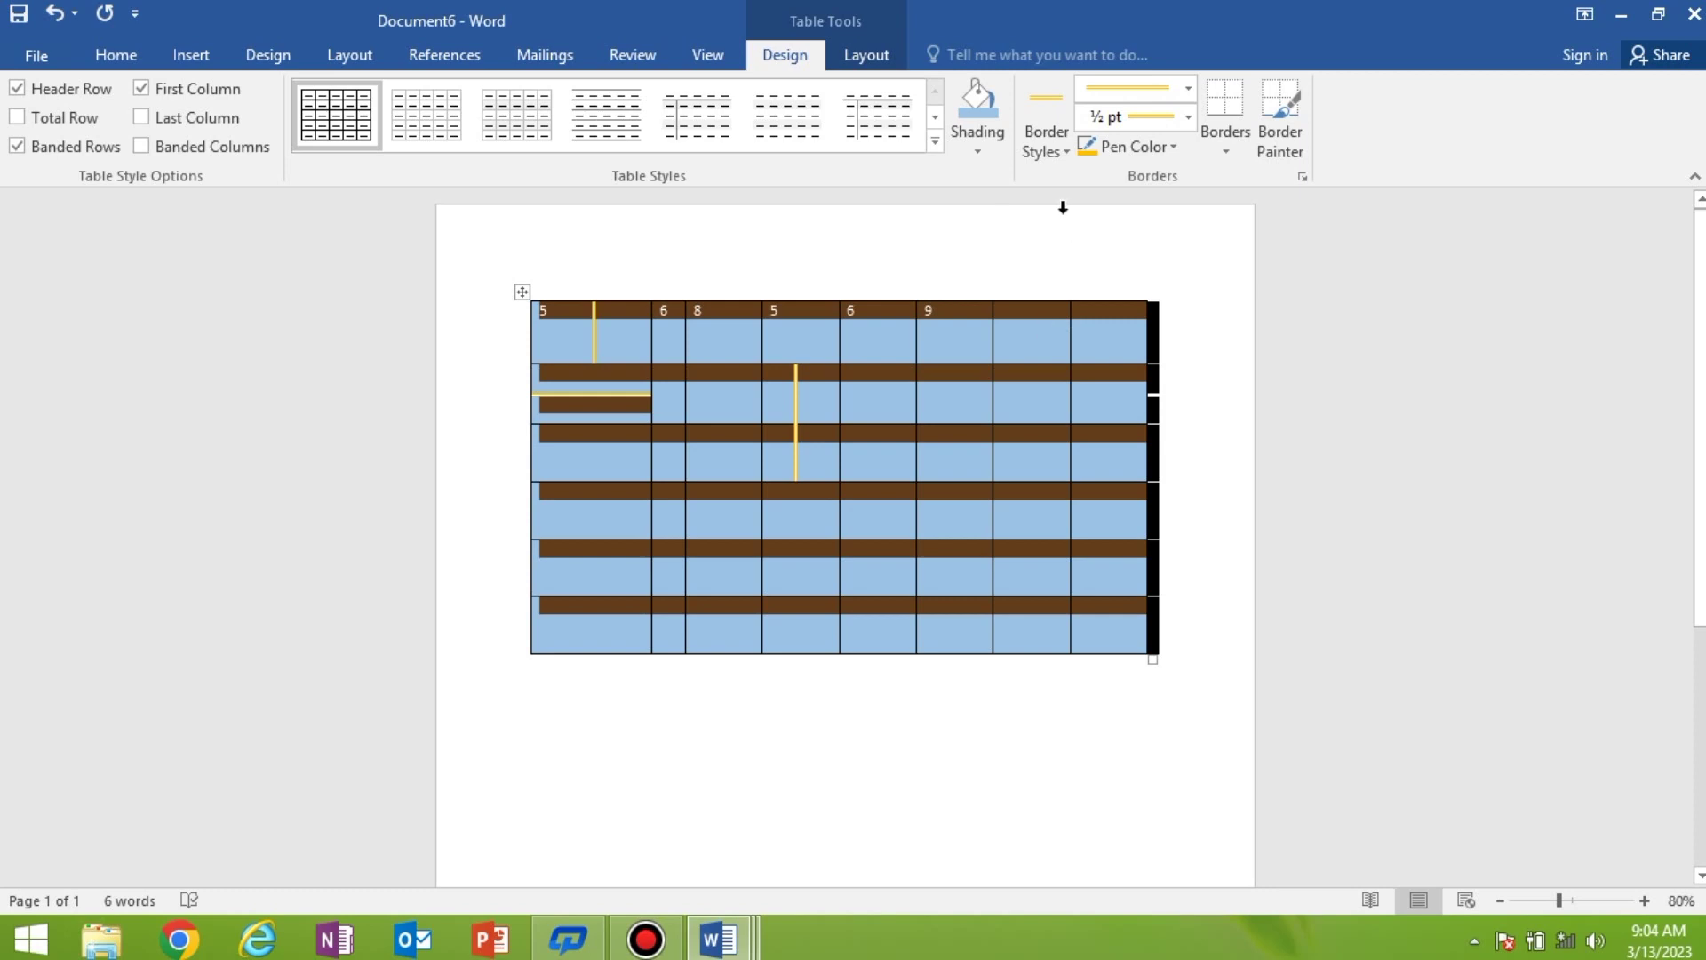
# Step: Choose the blue double-line theme border style and change the pen color to standard dark blue for the table borders
pyautogui.click(1063, 144)
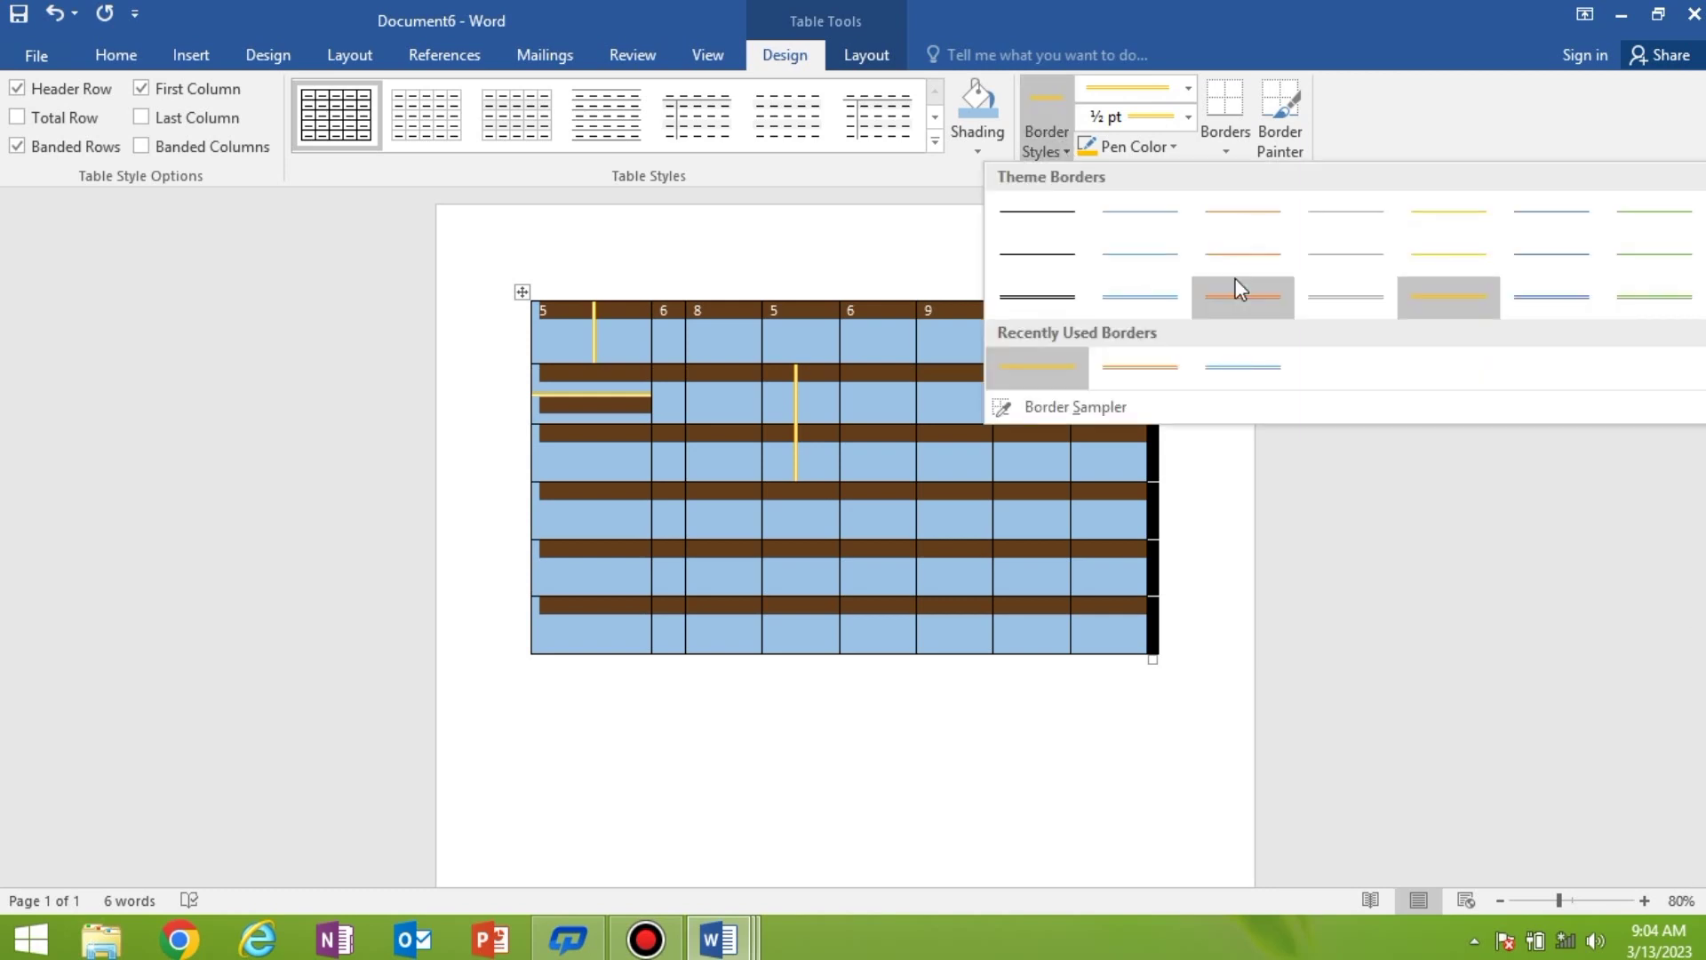
pyautogui.click(1171, 289)
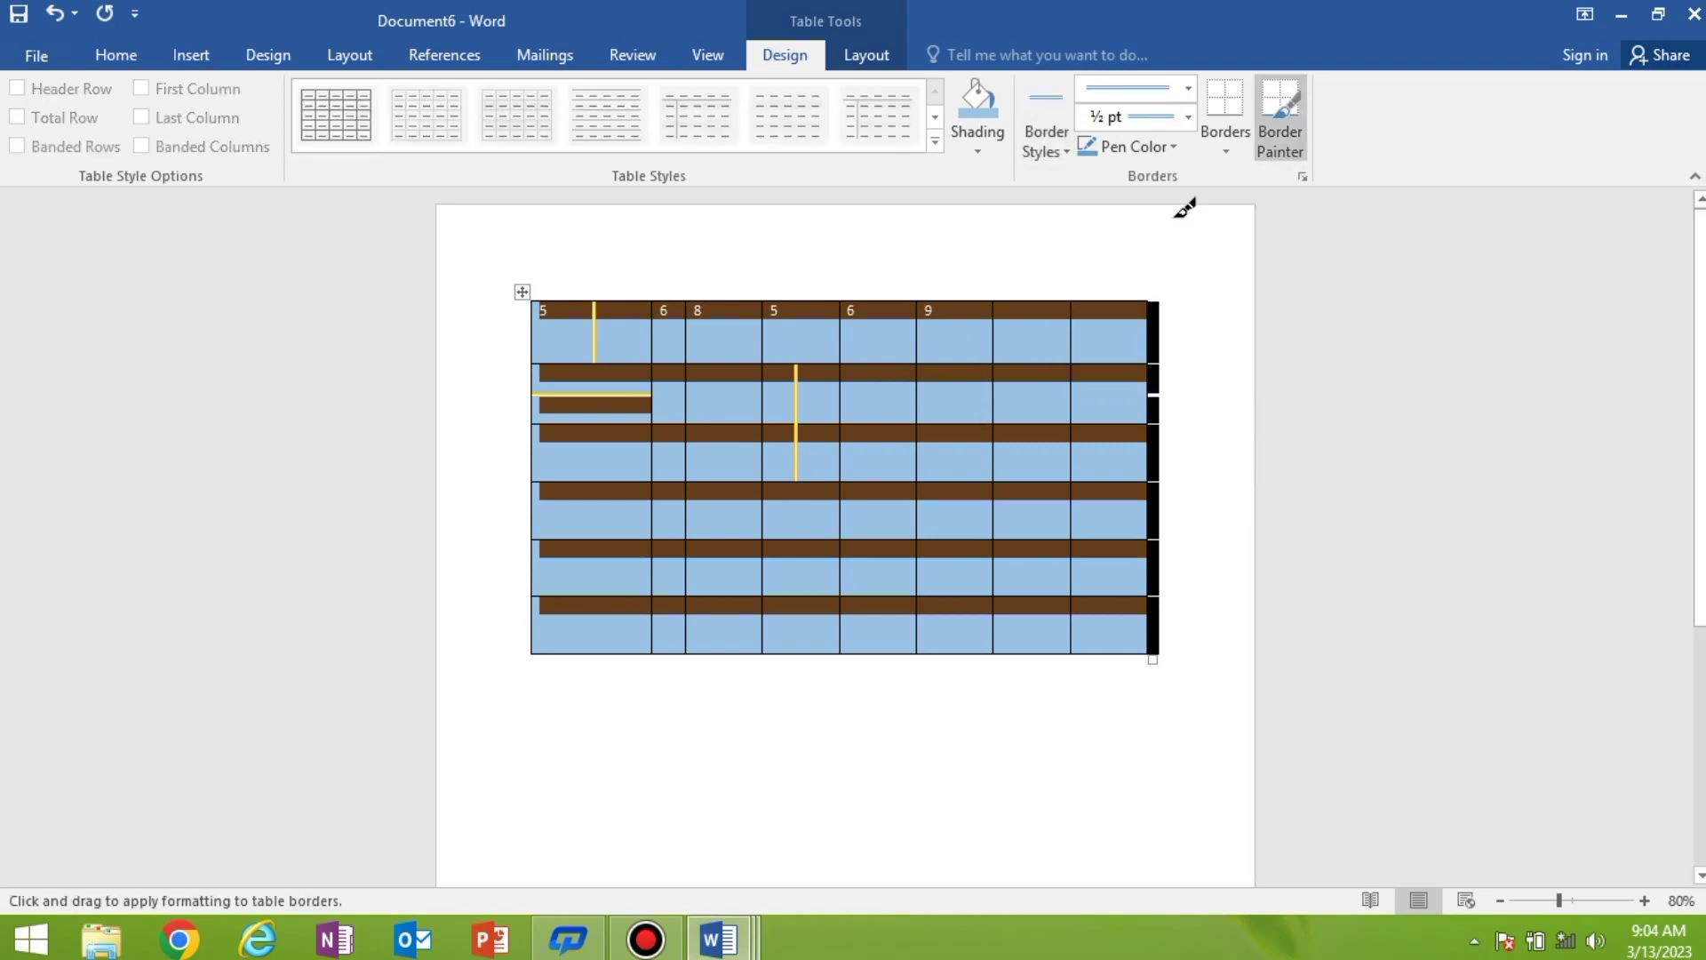
pyautogui.click(1179, 146)
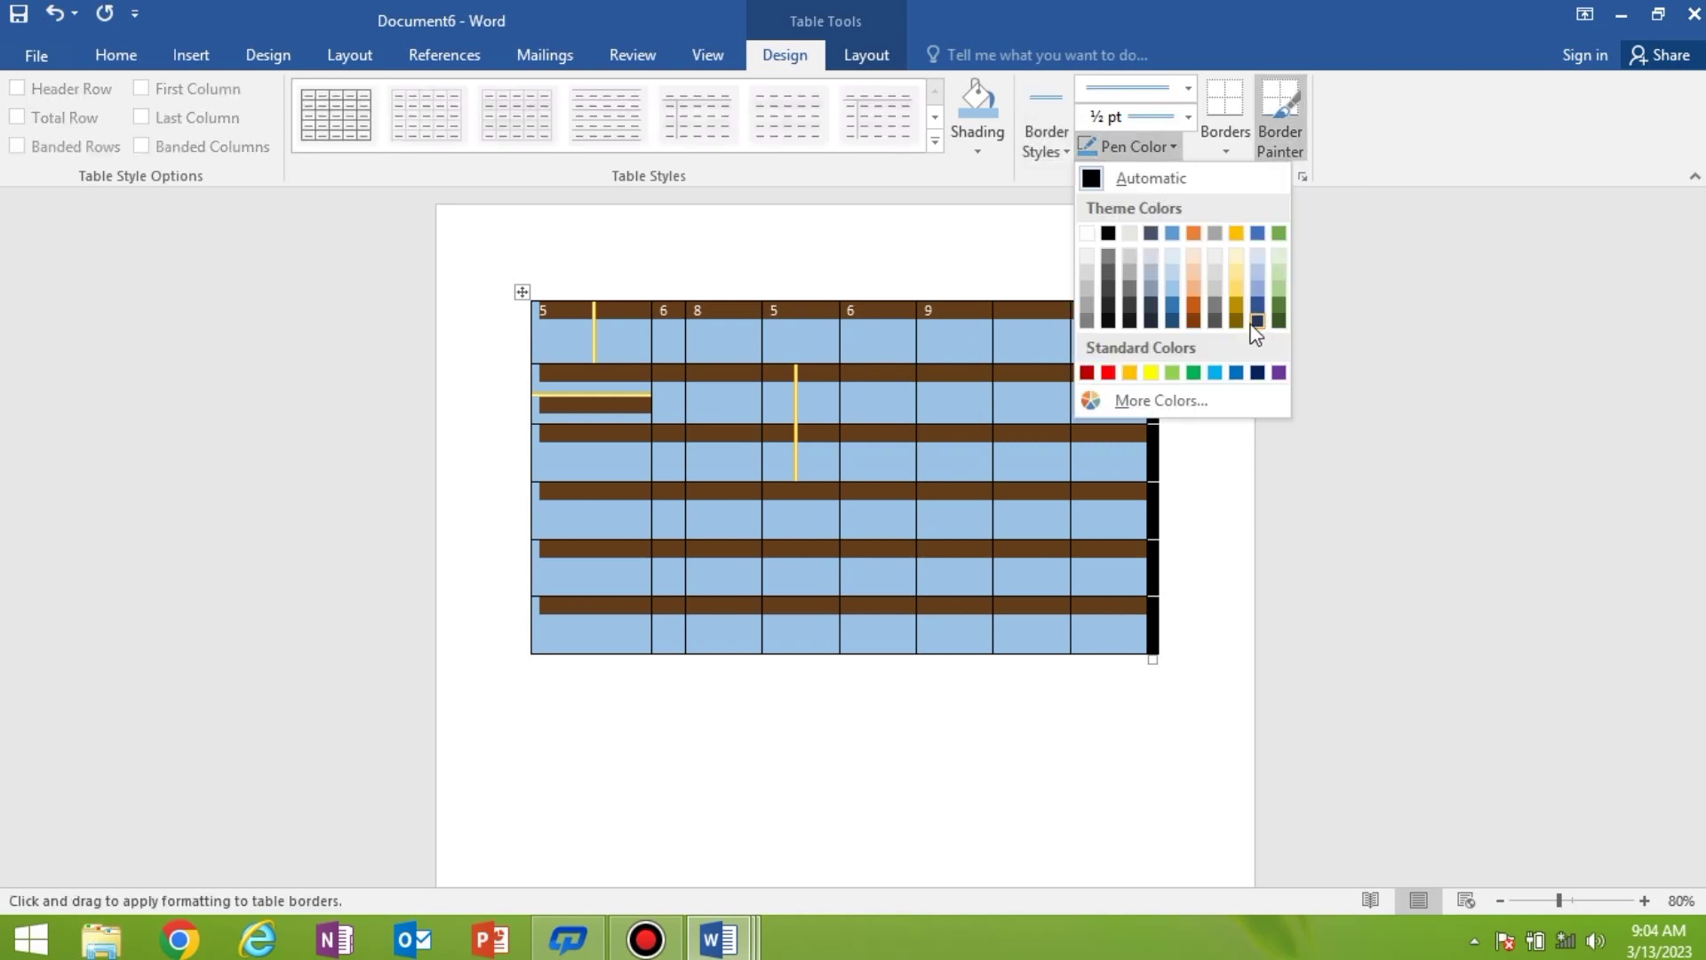
pyautogui.click(1261, 373)
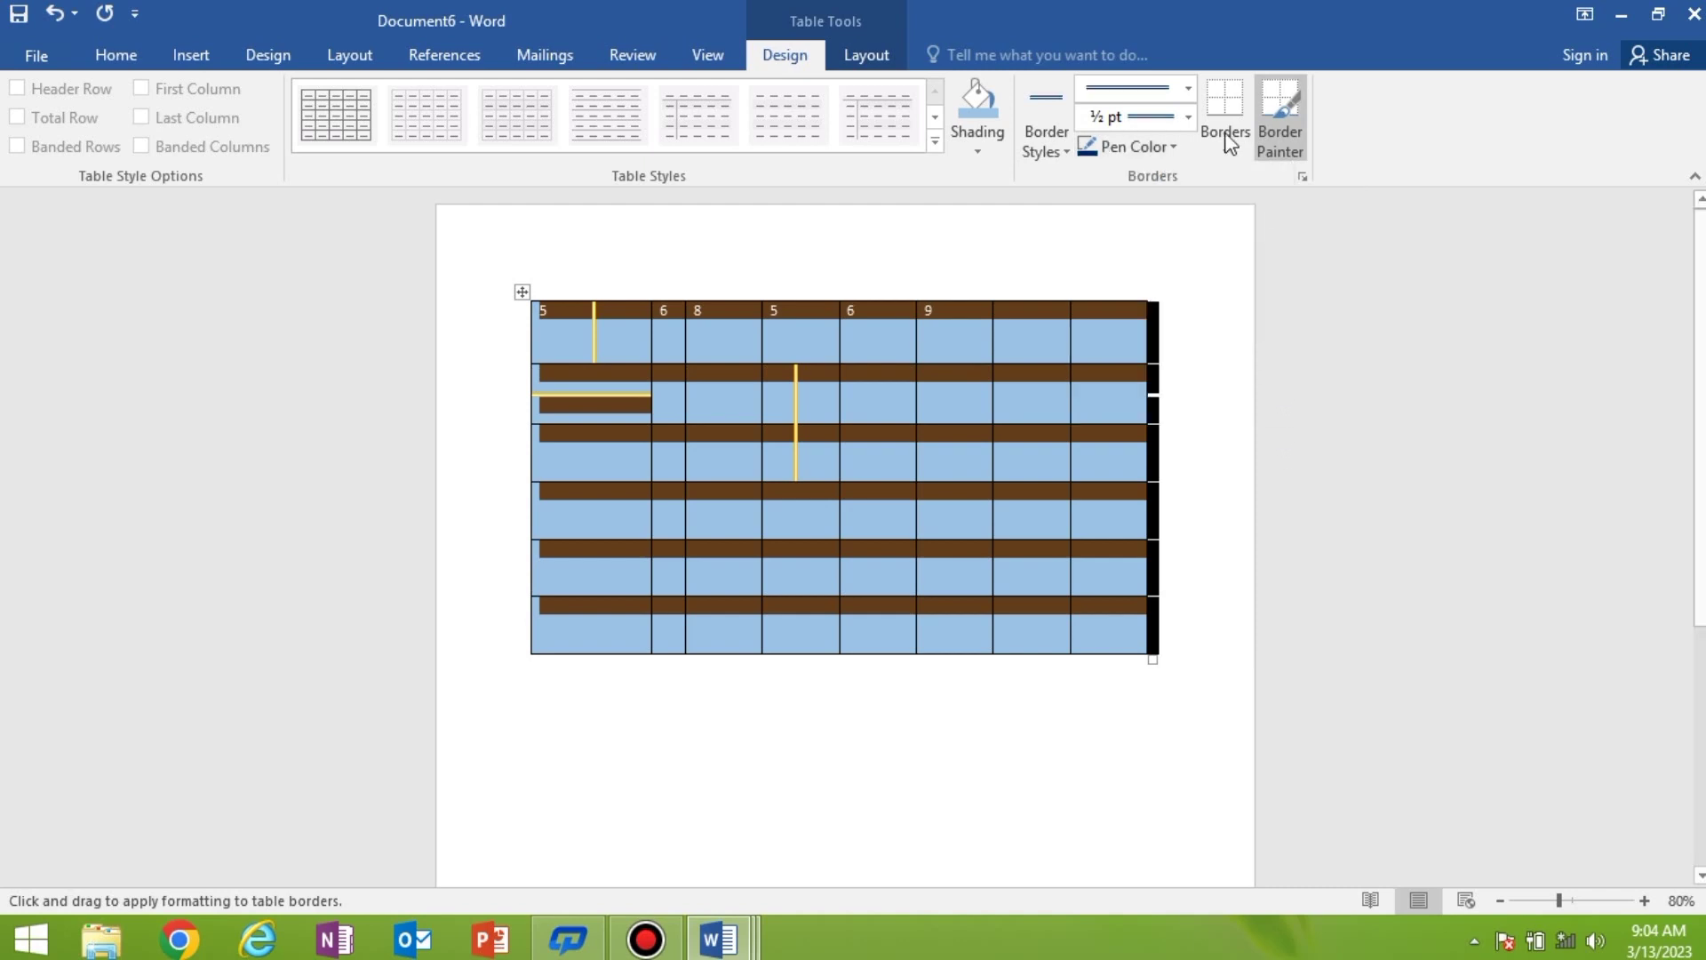
pyautogui.click(1228, 129)
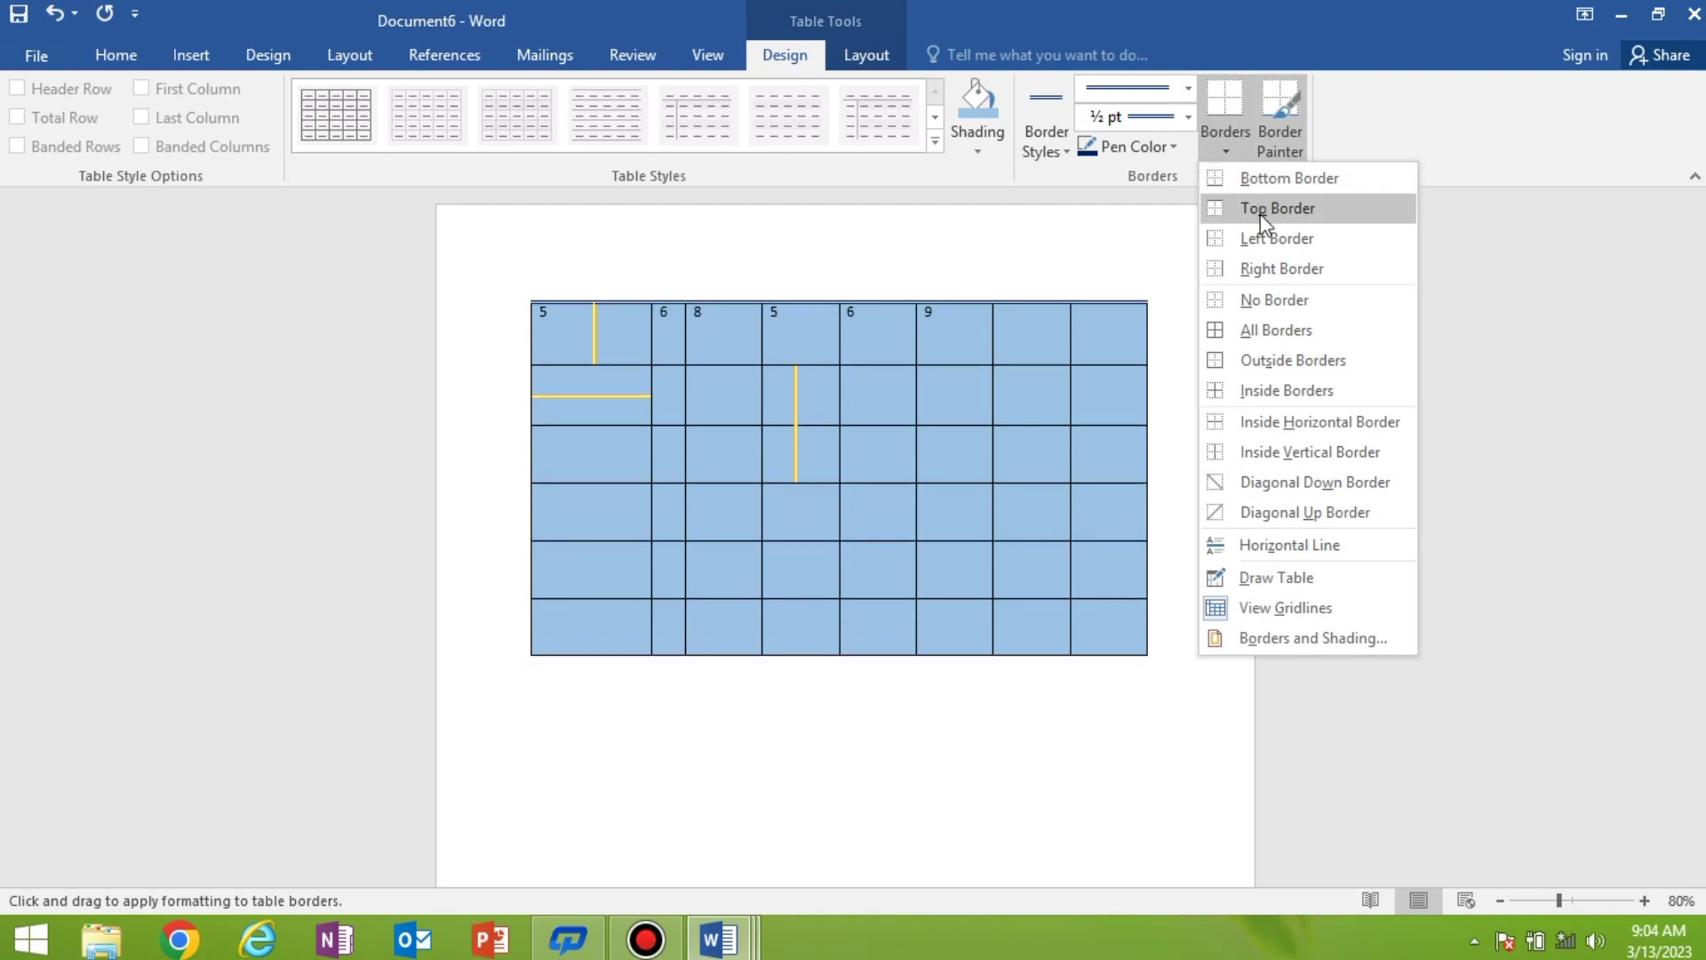
# Step: Set the pen color to standard red and apply ½ pt double-line borders to all cells of the table
pyautogui.click(1177, 146)
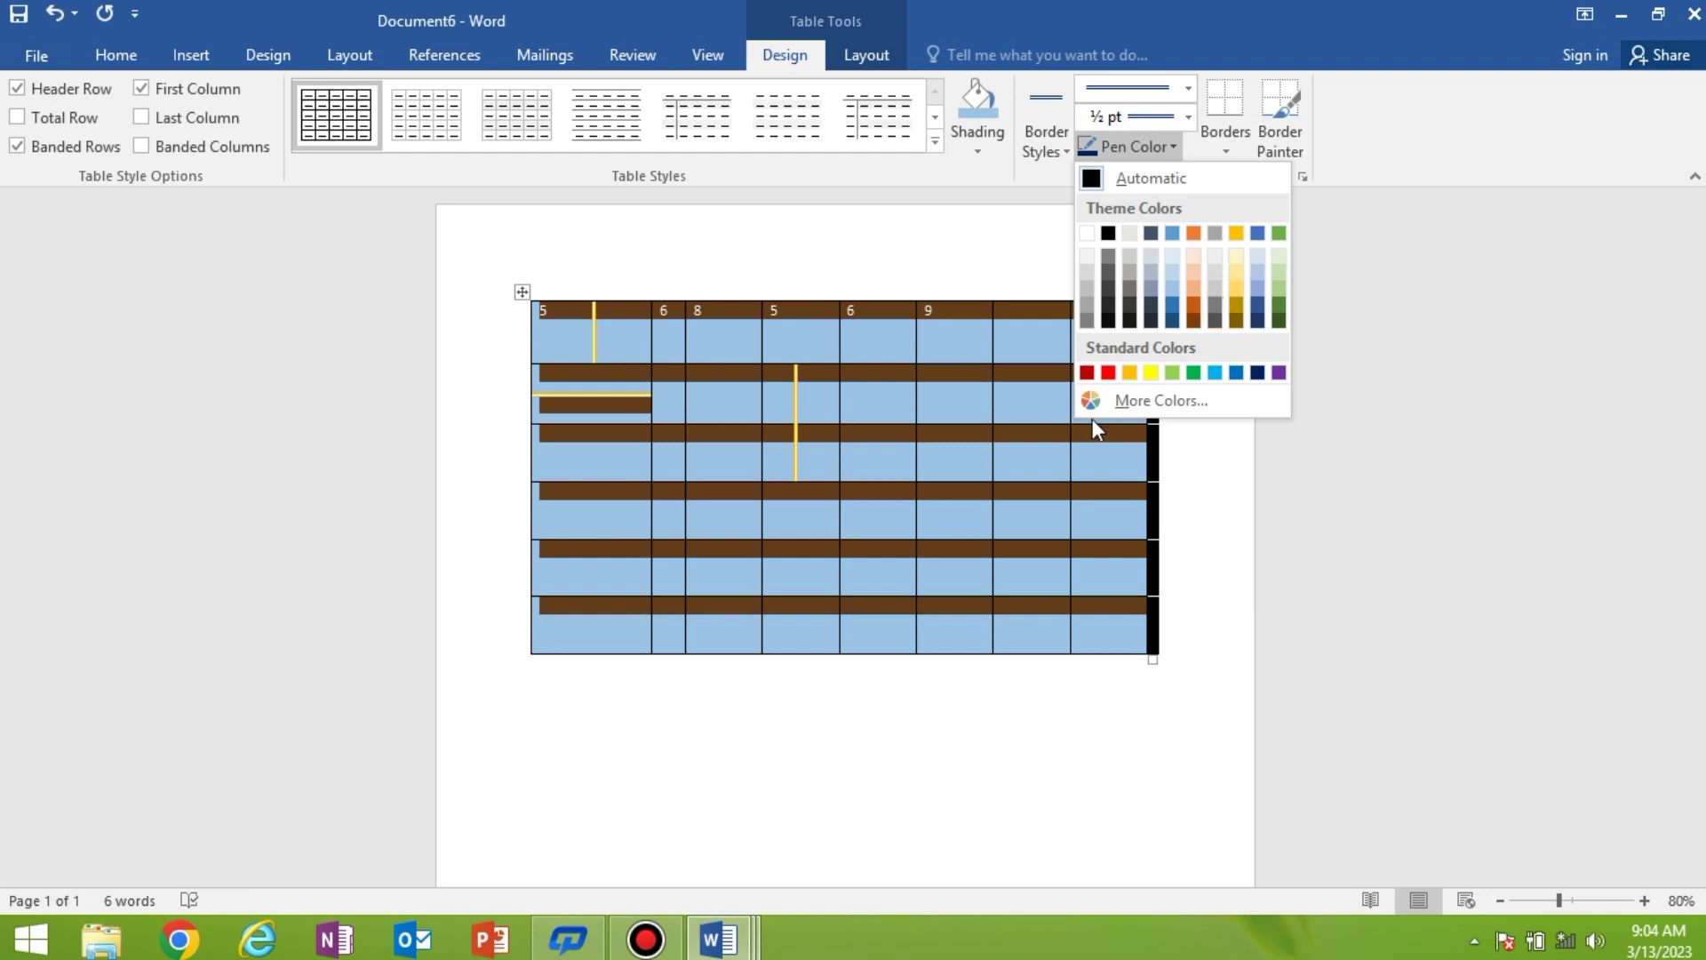
pyautogui.click(1108, 374)
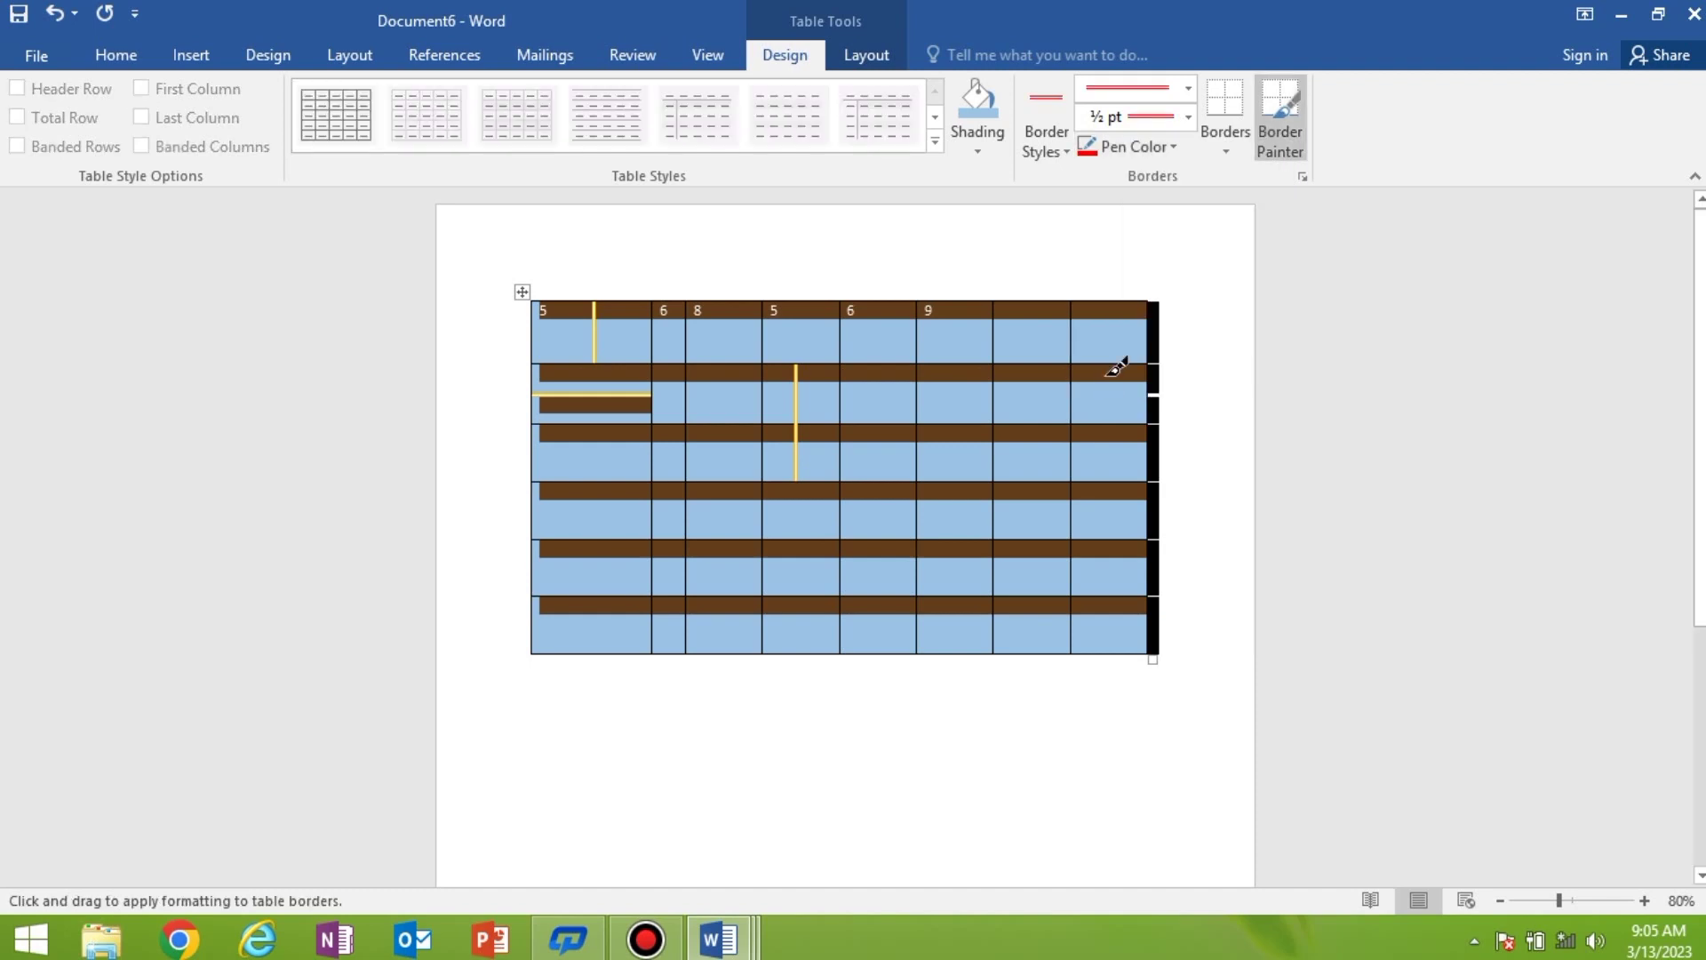
pyautogui.click(1241, 162)
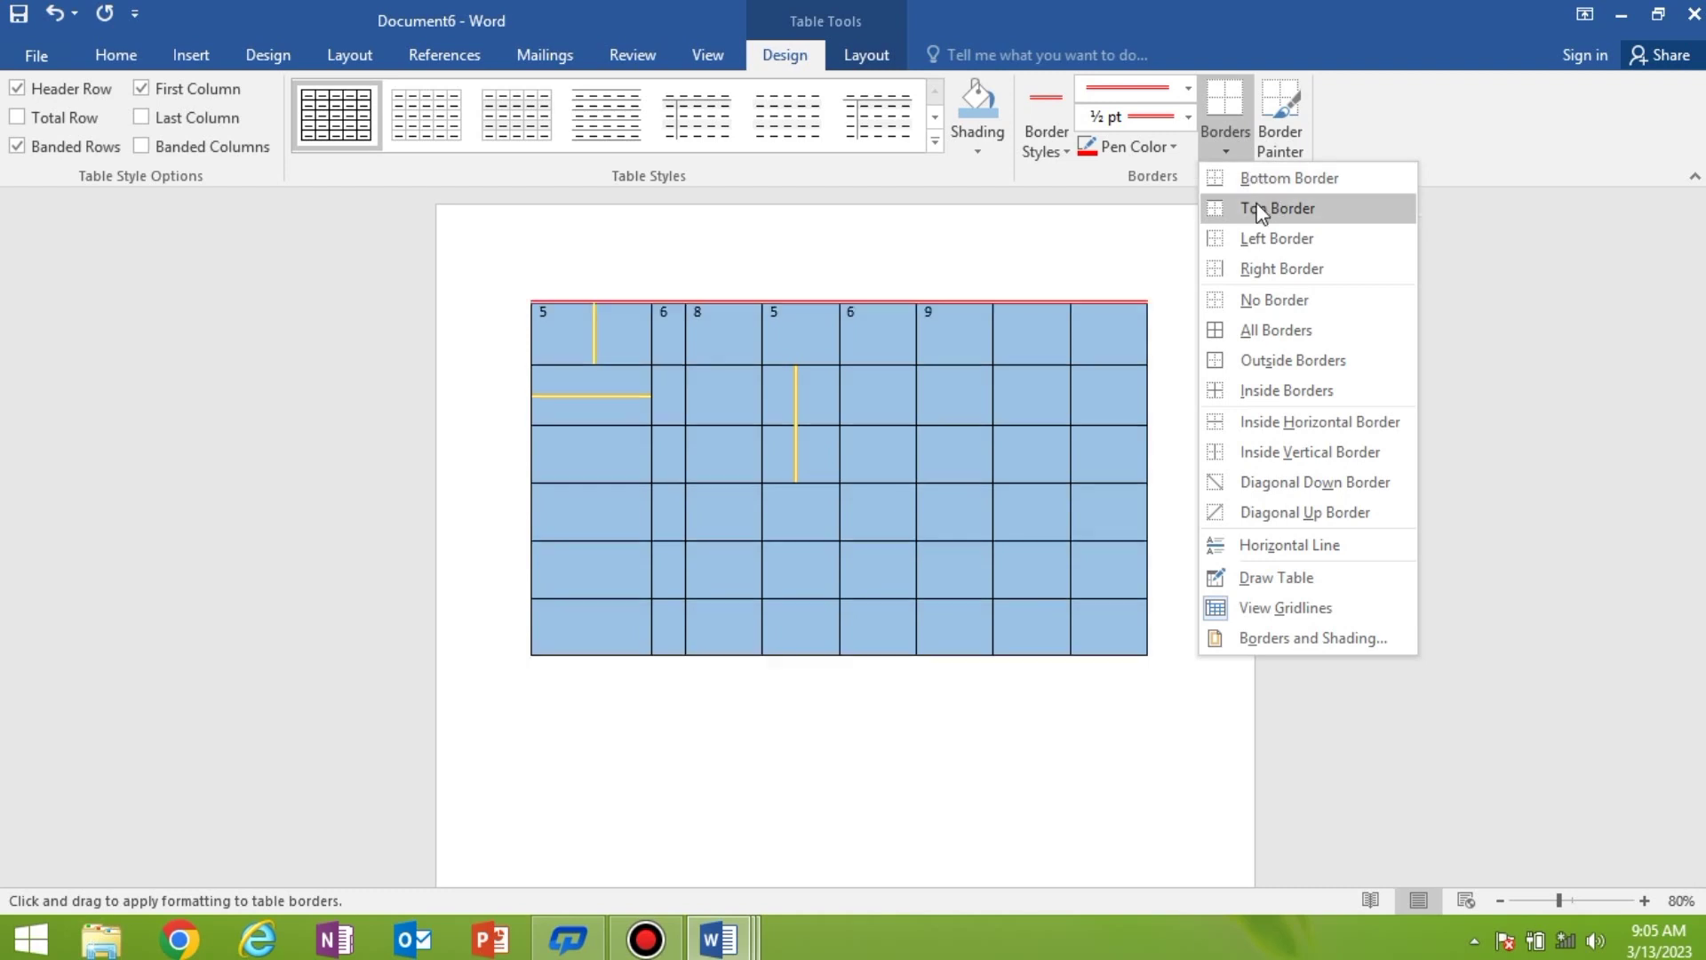
pyautogui.click(1260, 327)
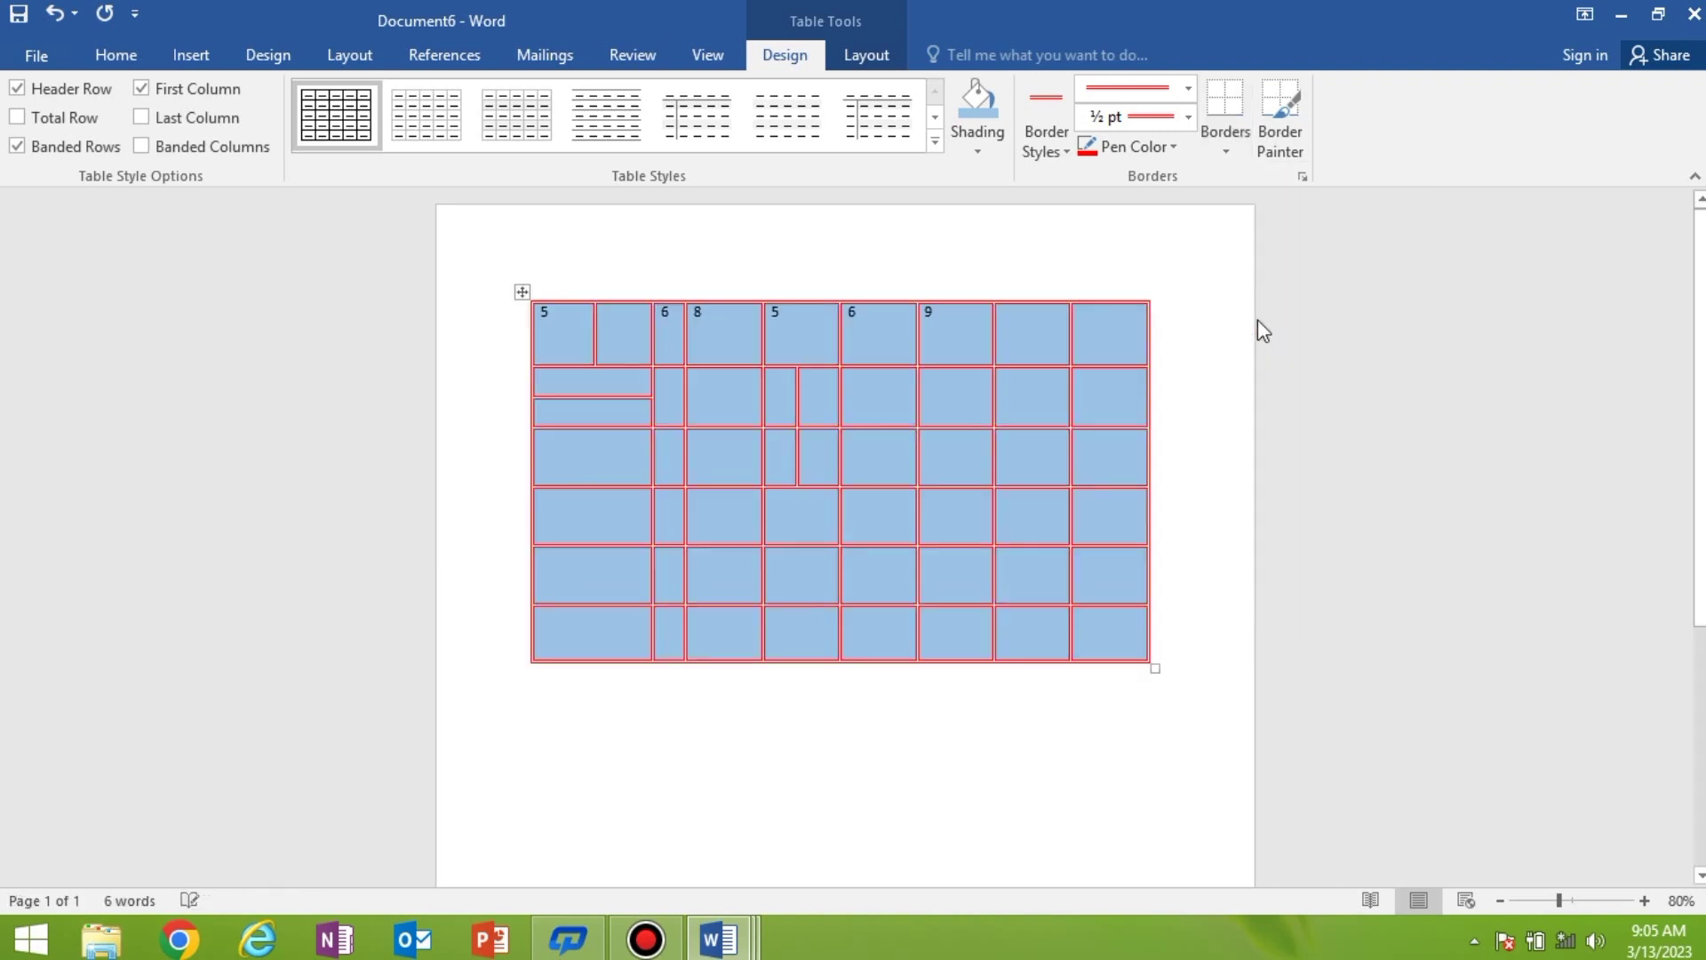
pyautogui.click(1035, 705)
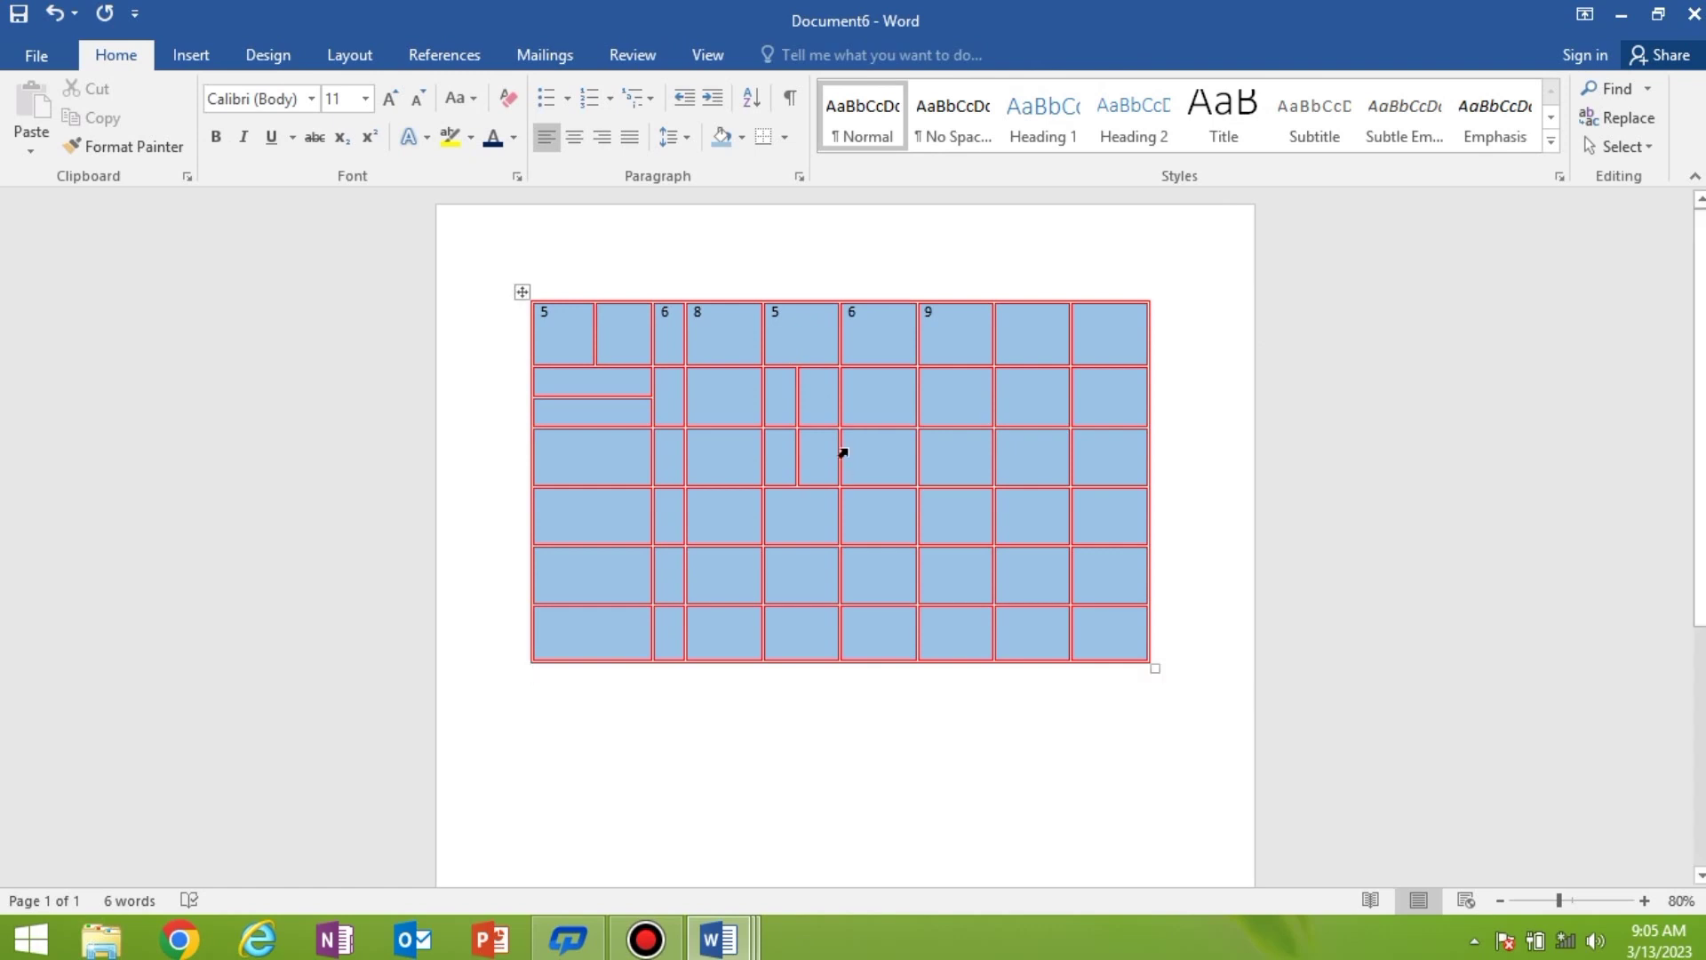
# Step: Merge all cells of the table's first row into a single cell
pyautogui.moveTo(842, 453); pyautogui.dragTo(828, 430)
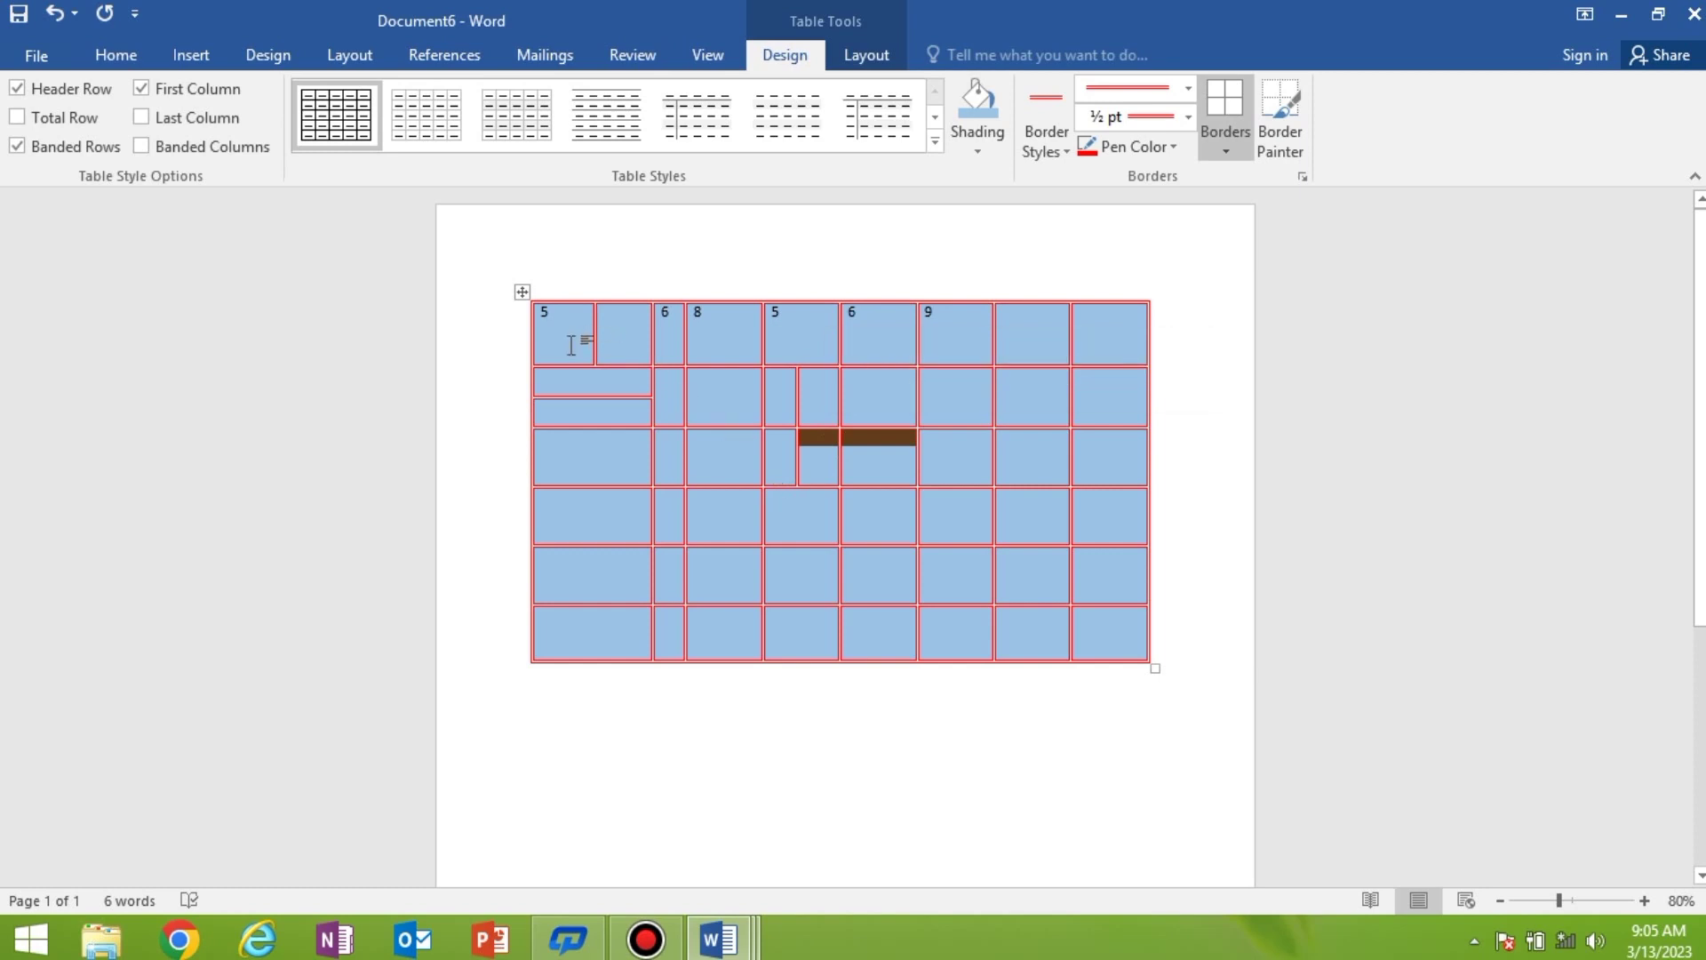
pyautogui.moveTo(592, 336); pyautogui.dragTo(1094, 343)
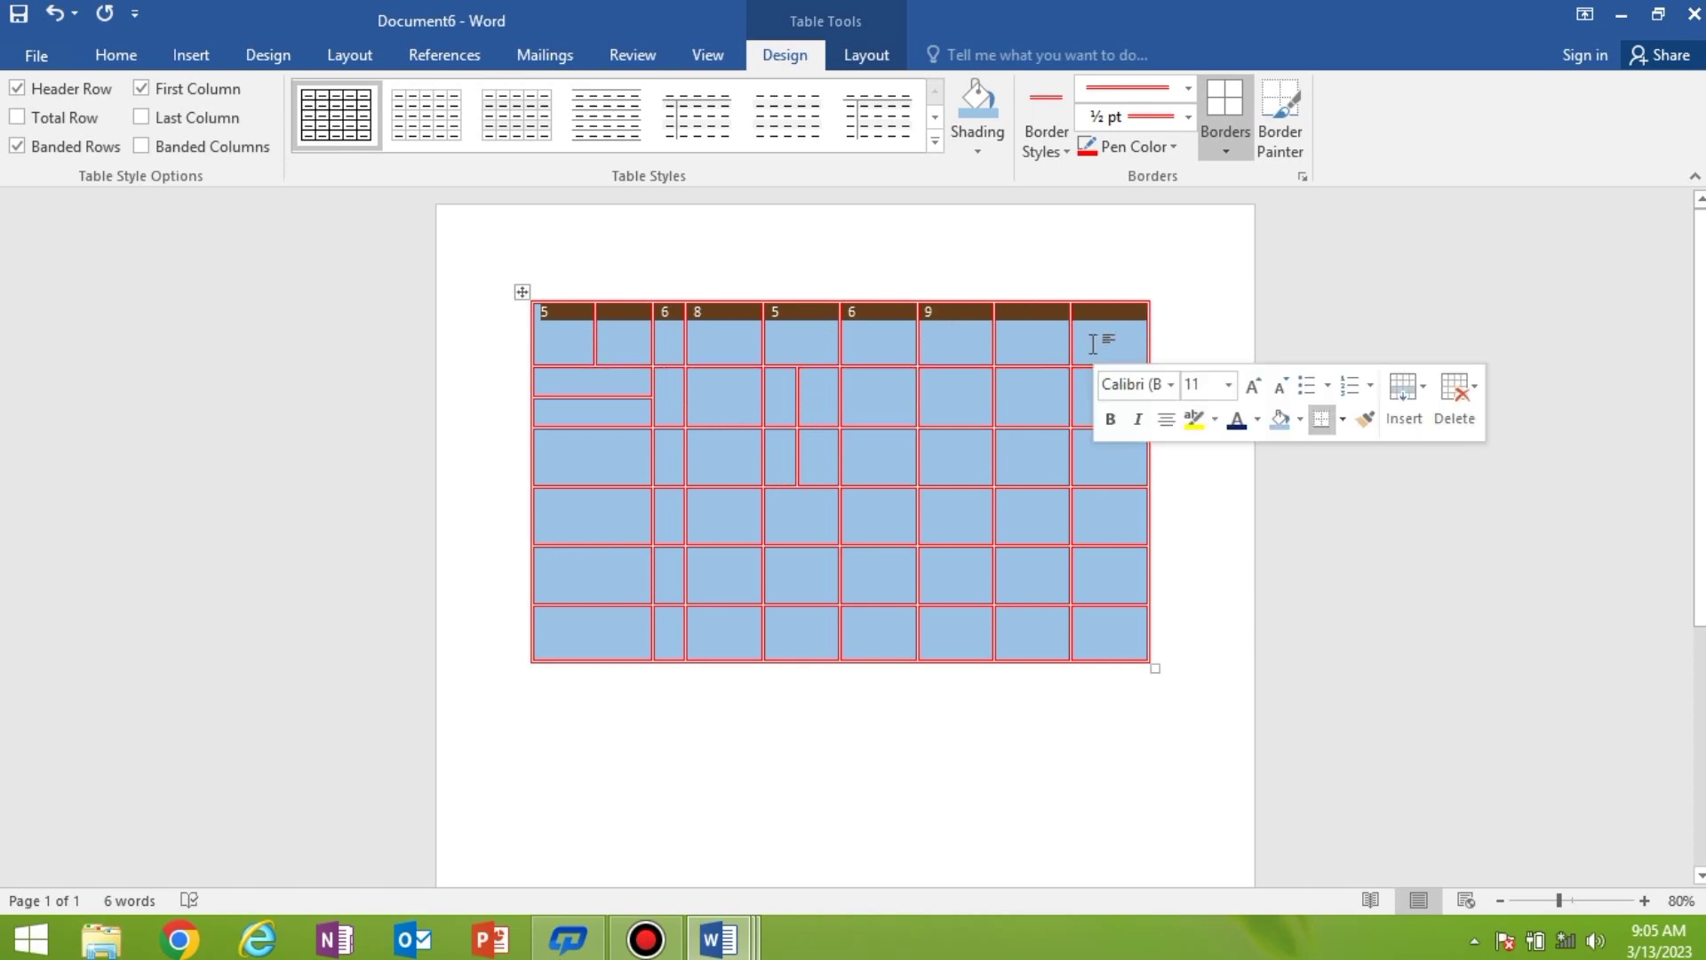
pyautogui.click(858, 57)
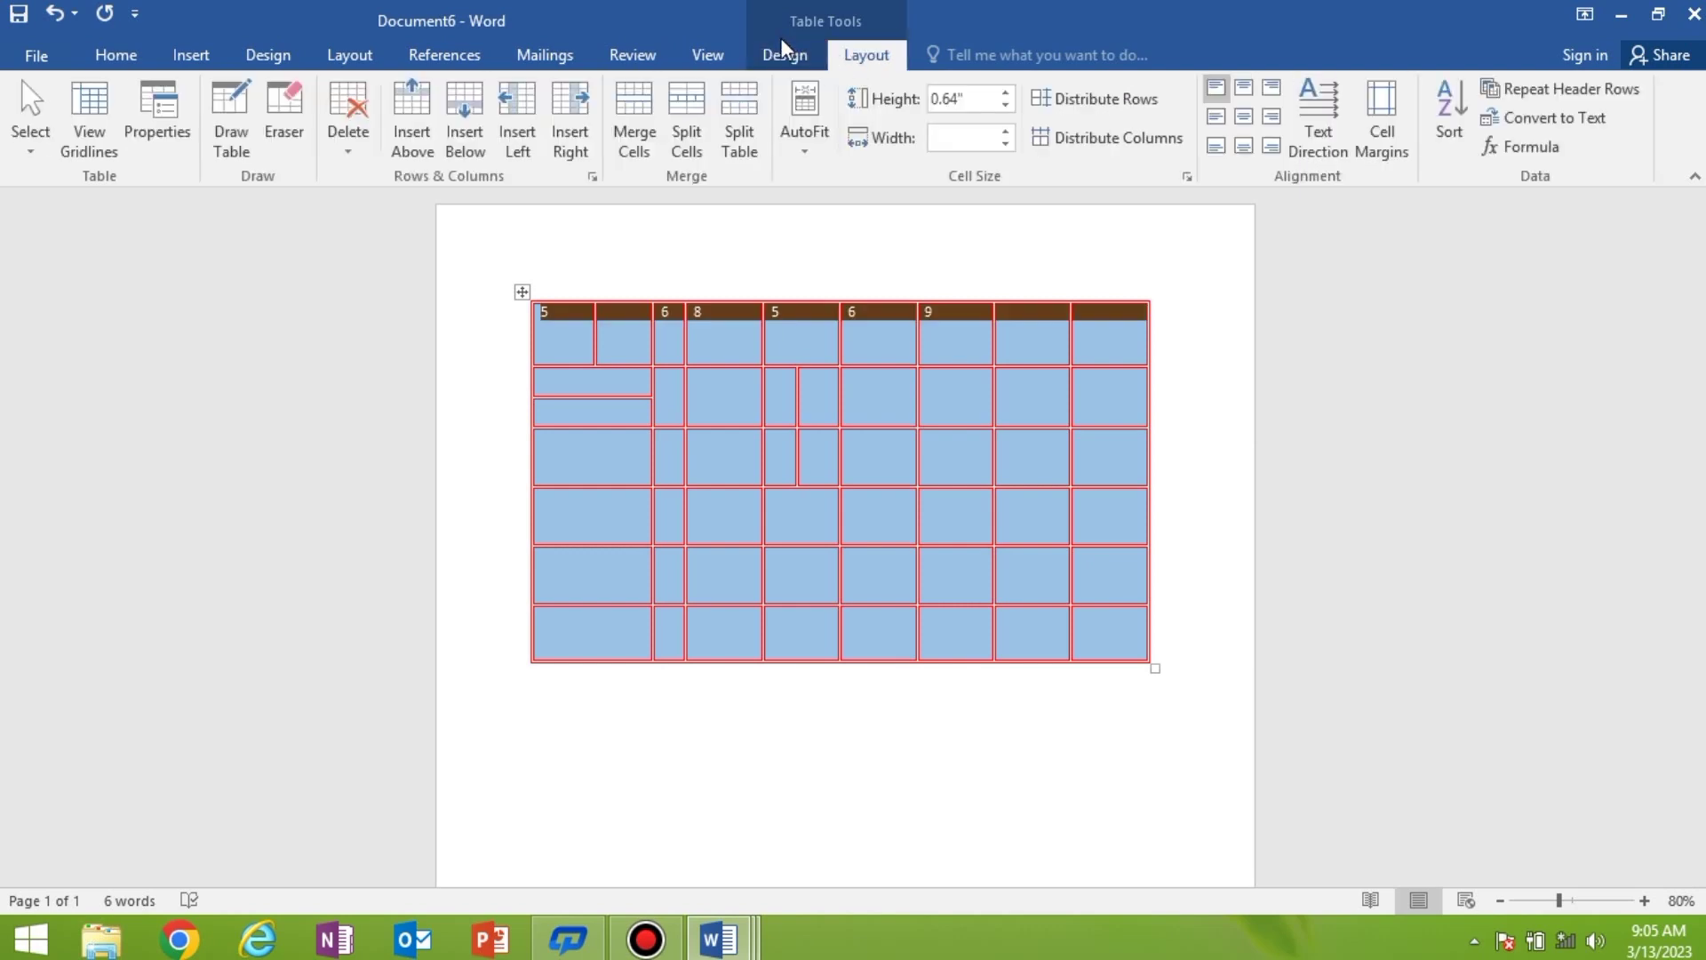
pyautogui.click(645, 131)
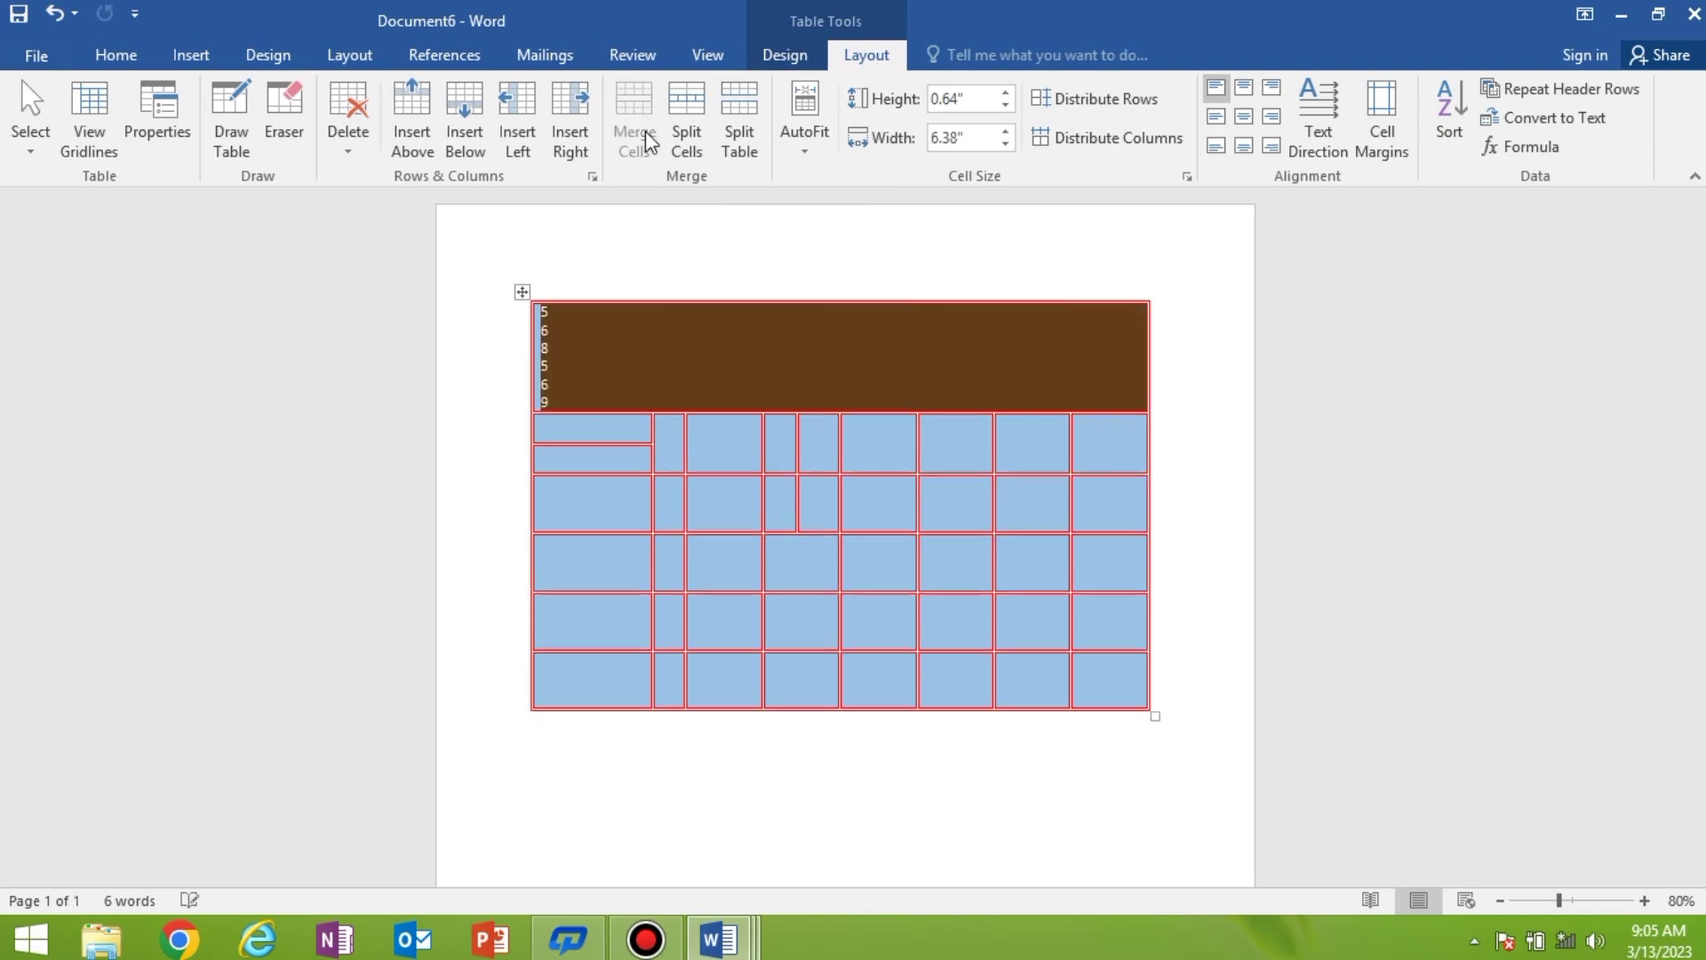
# Step: Merge the cells under columns five and six in row two, and split the table above row three
pyautogui.click(678, 464)
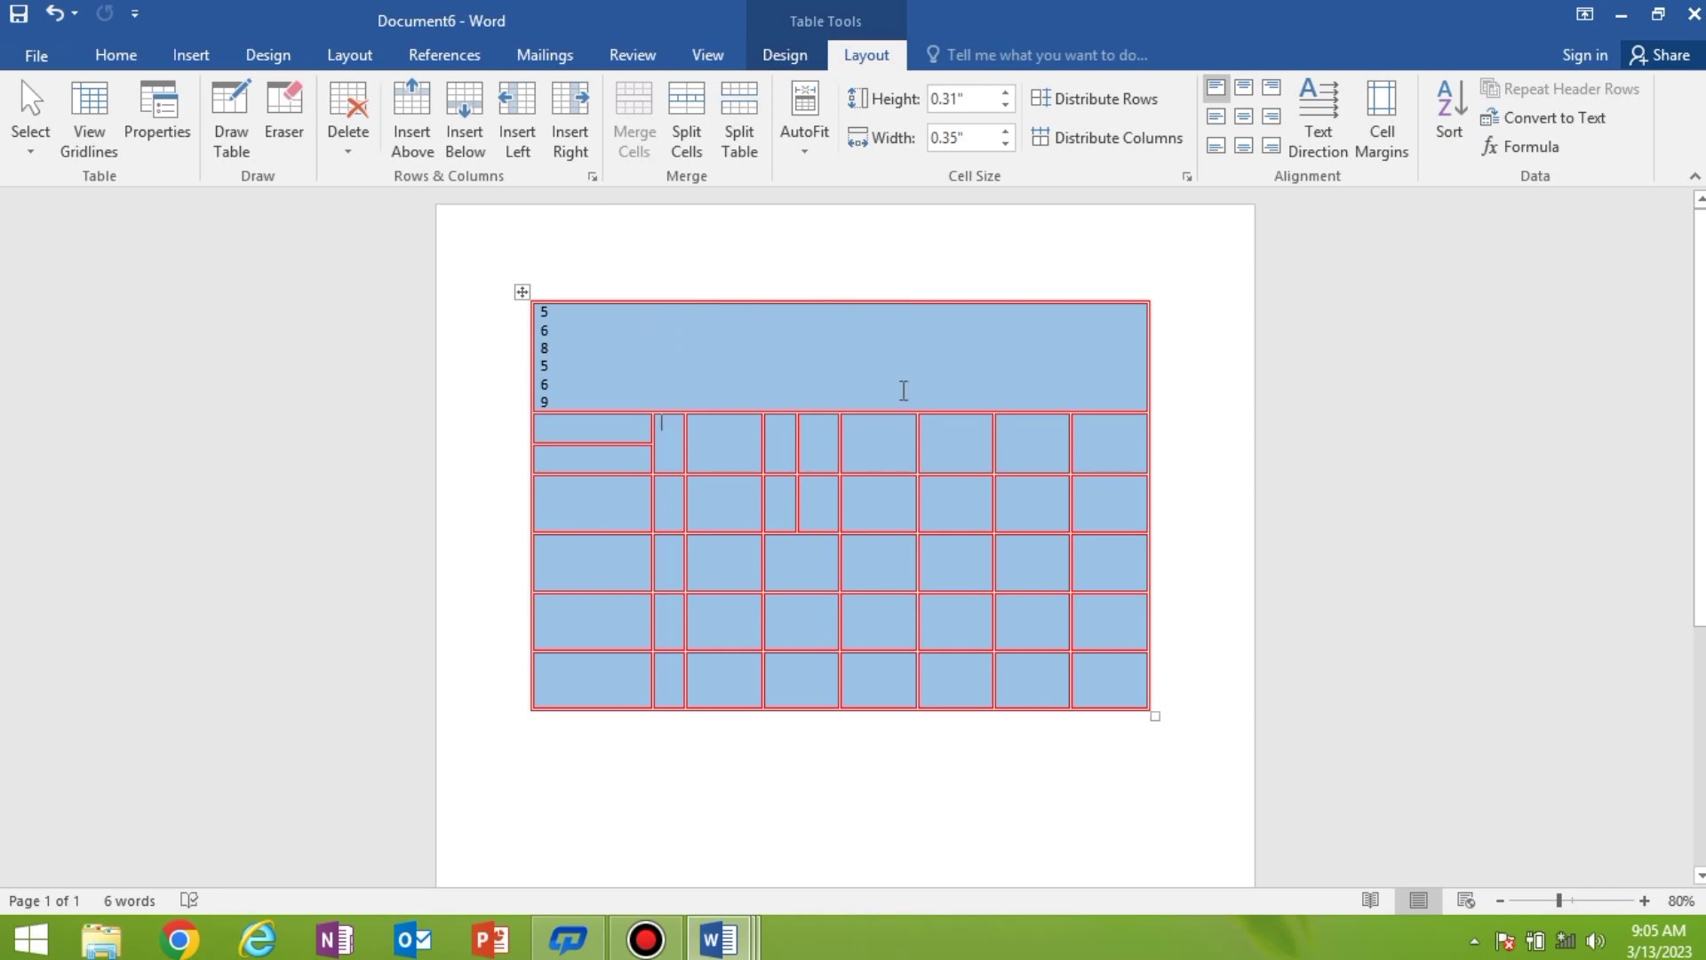
pyautogui.moveTo(895, 466); pyautogui.dragTo(955, 461)
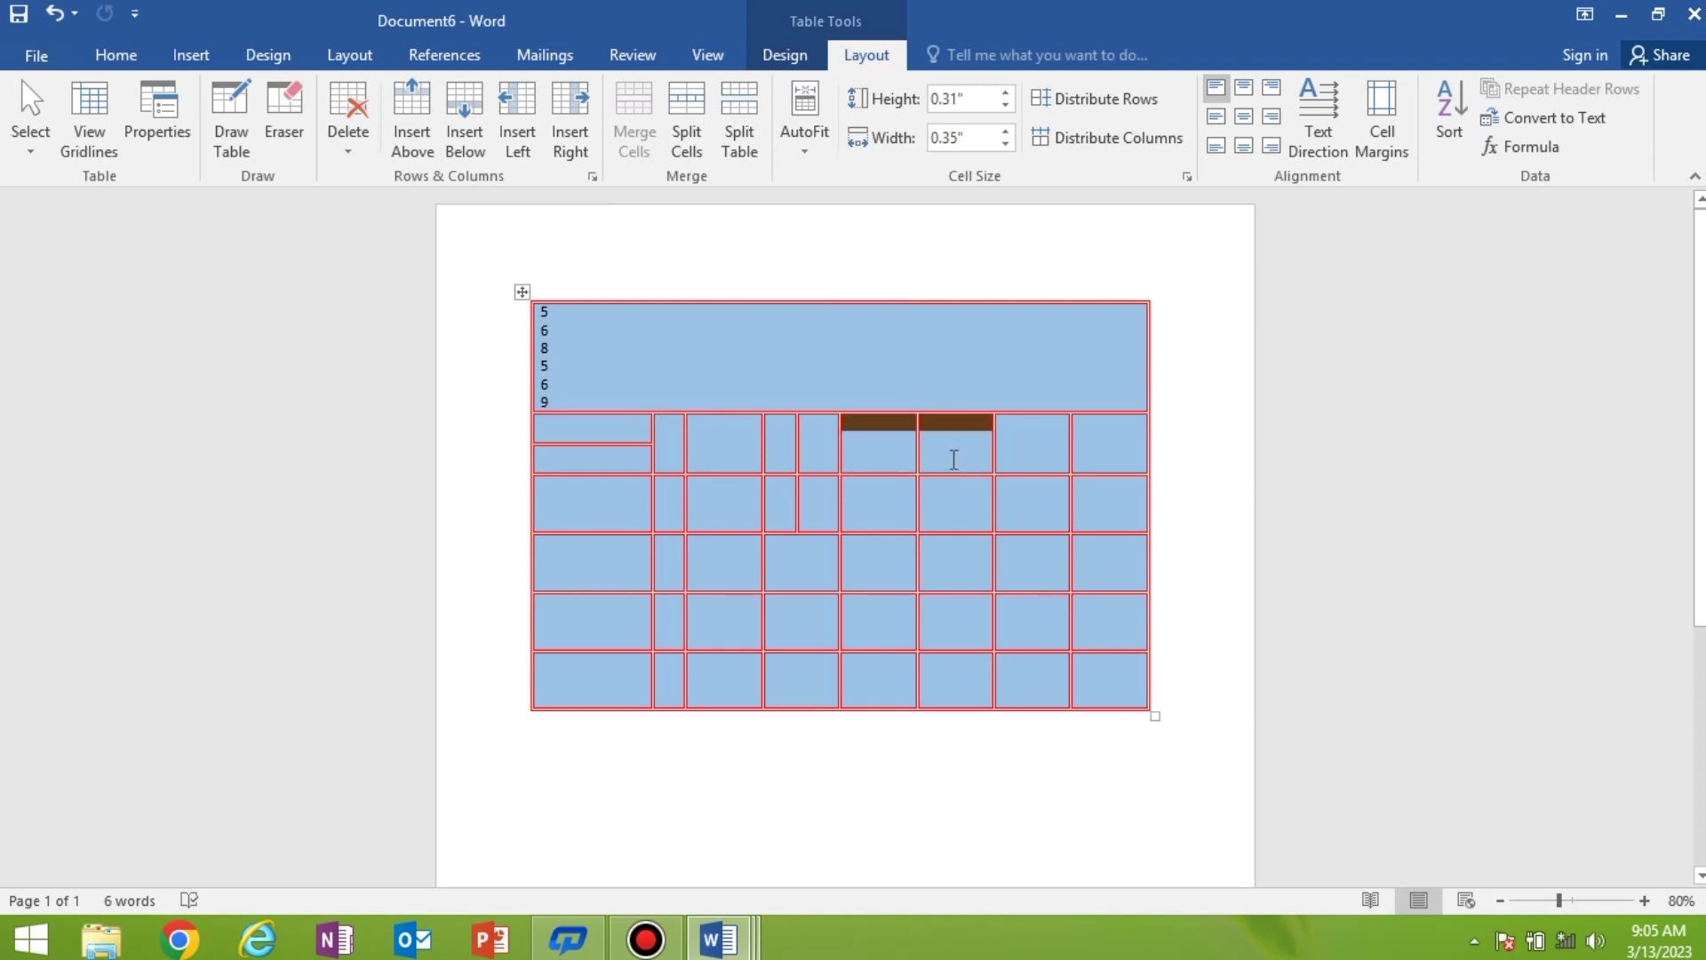
pyautogui.click(636, 127)
pyautogui.click(1098, 516)
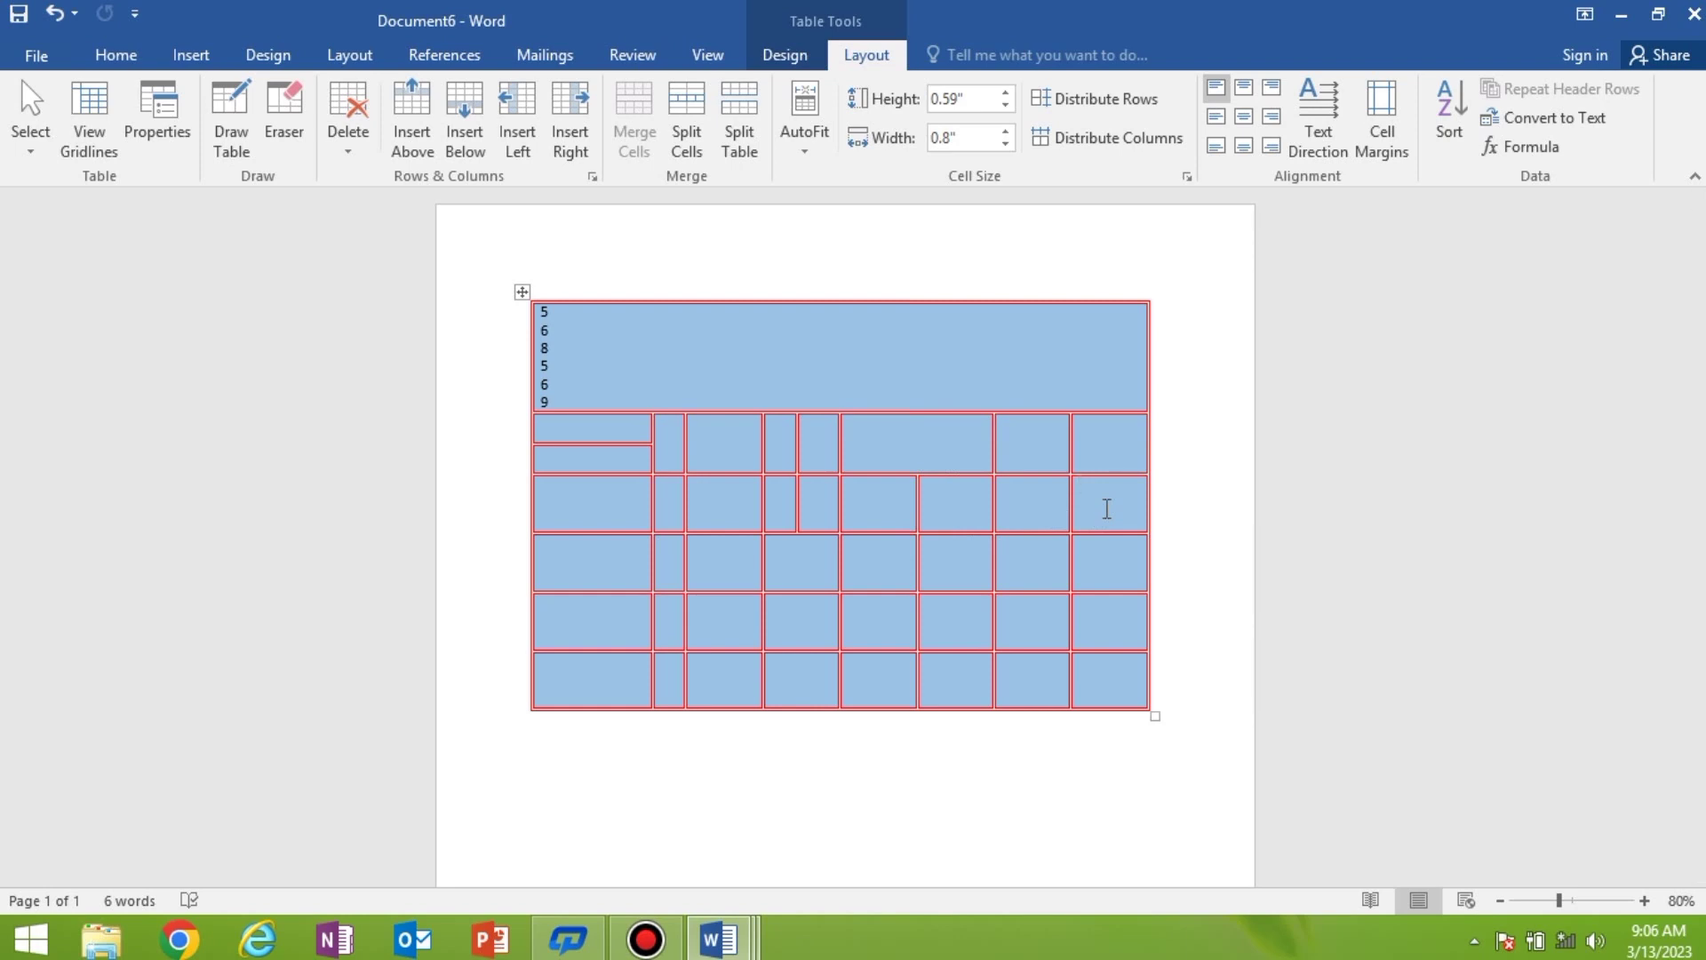
pyautogui.click(736, 148)
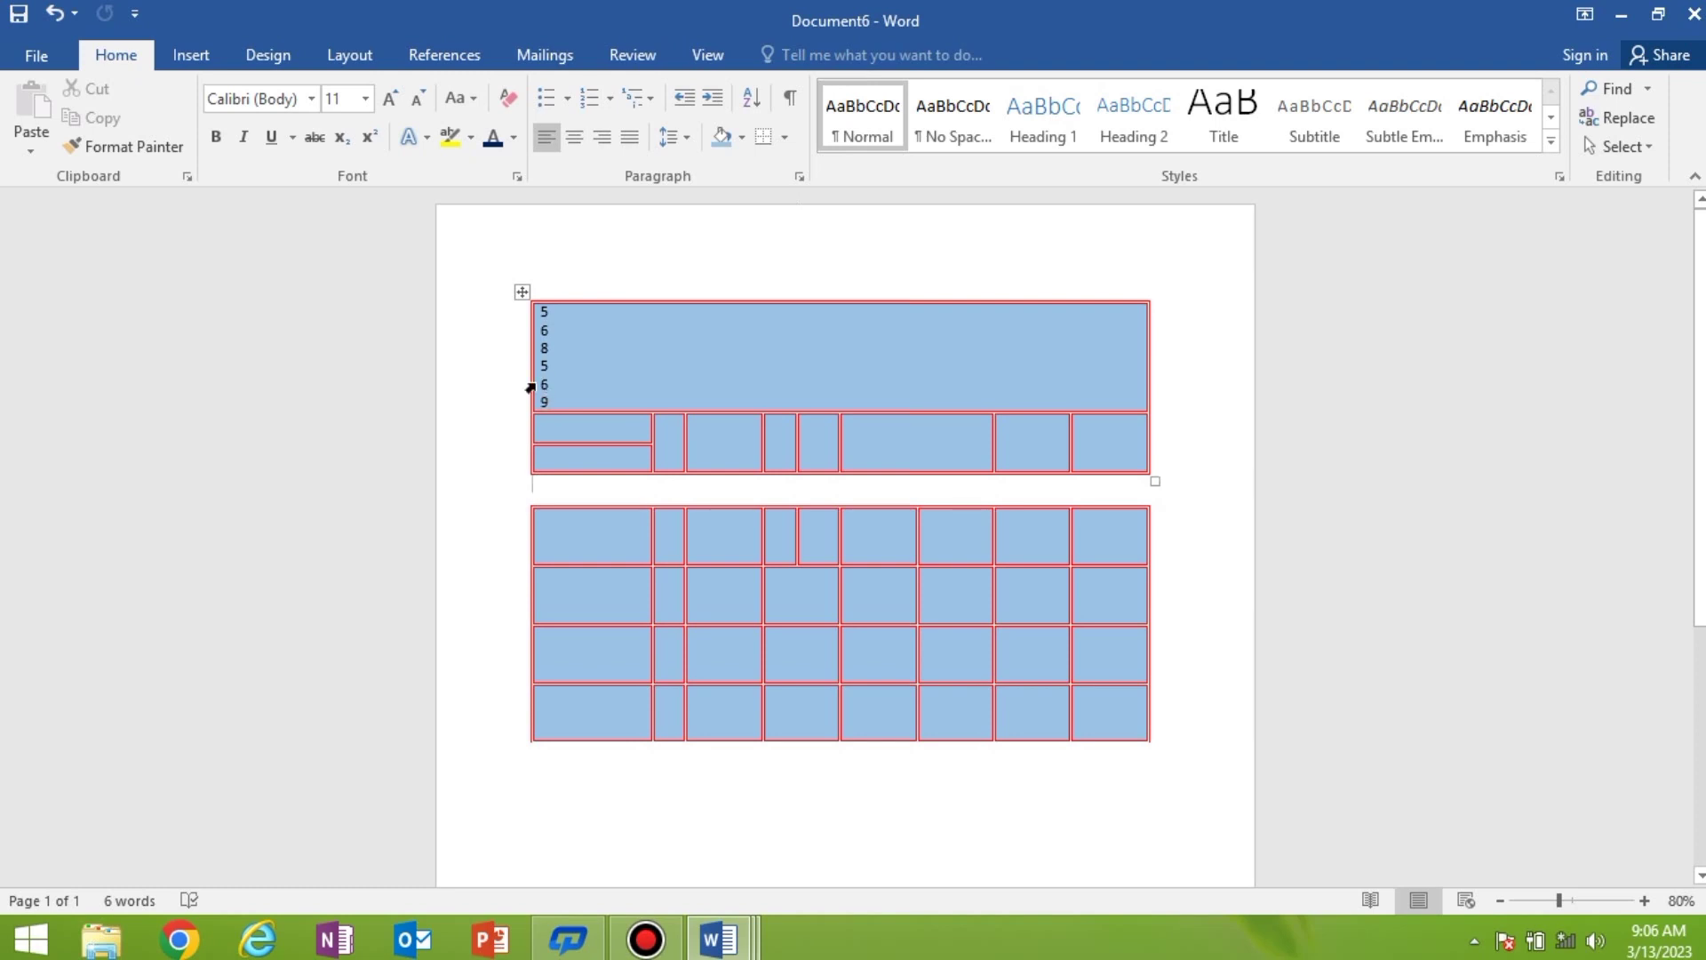
# Step: Erase the second row of the lower table with the Eraser
pyautogui.click(524, 295)
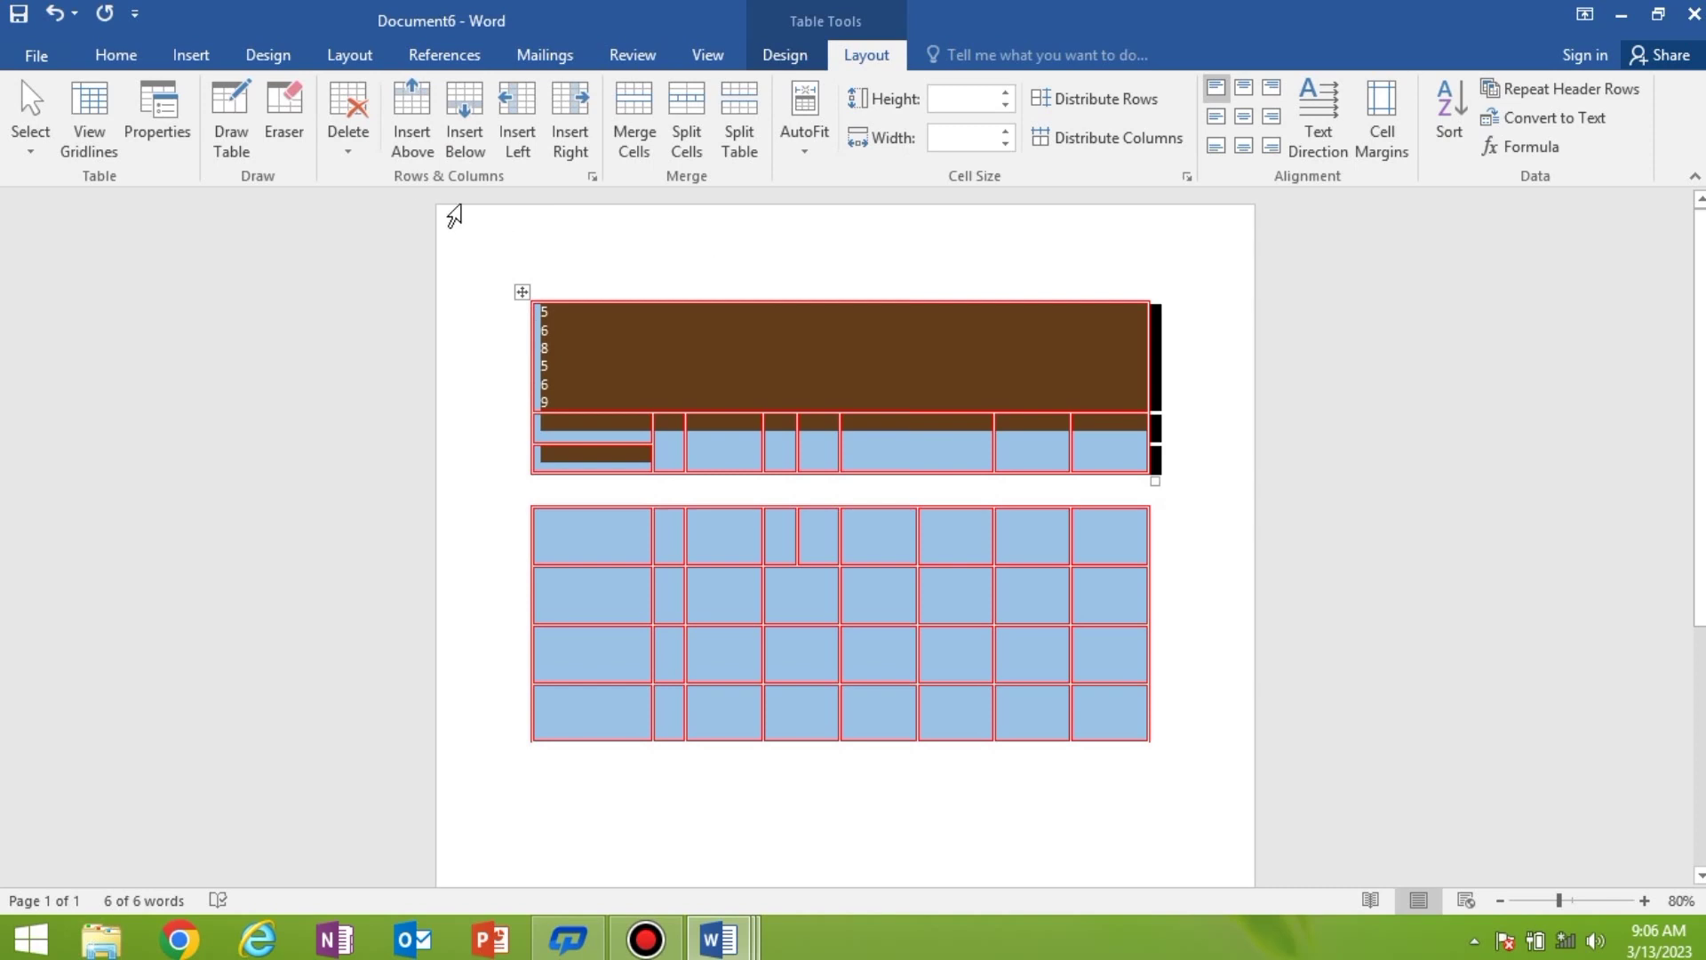
pyautogui.click(280, 134)
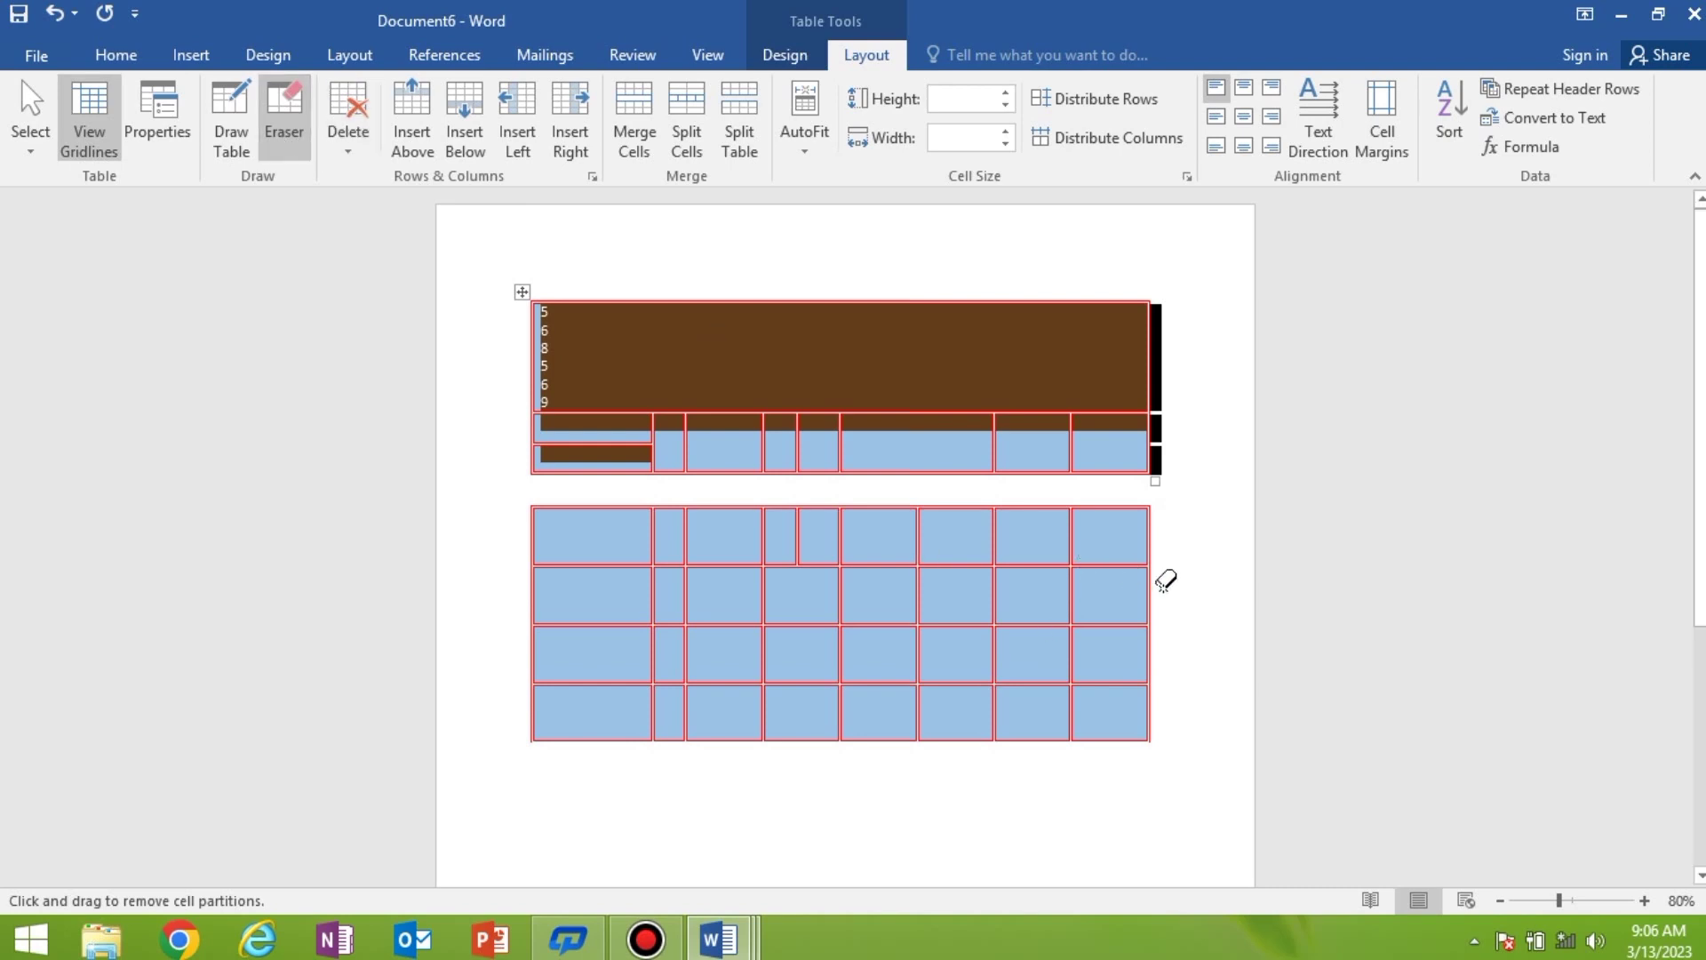
pyautogui.moveTo(1143, 583)
pyautogui.mouseDown()
pyautogui.moveTo(1017, 648)
pyautogui.moveTo(916, 576)
pyautogui.moveTo(582, 599)
pyautogui.moveTo(521, 587)
pyautogui.mouseUp()
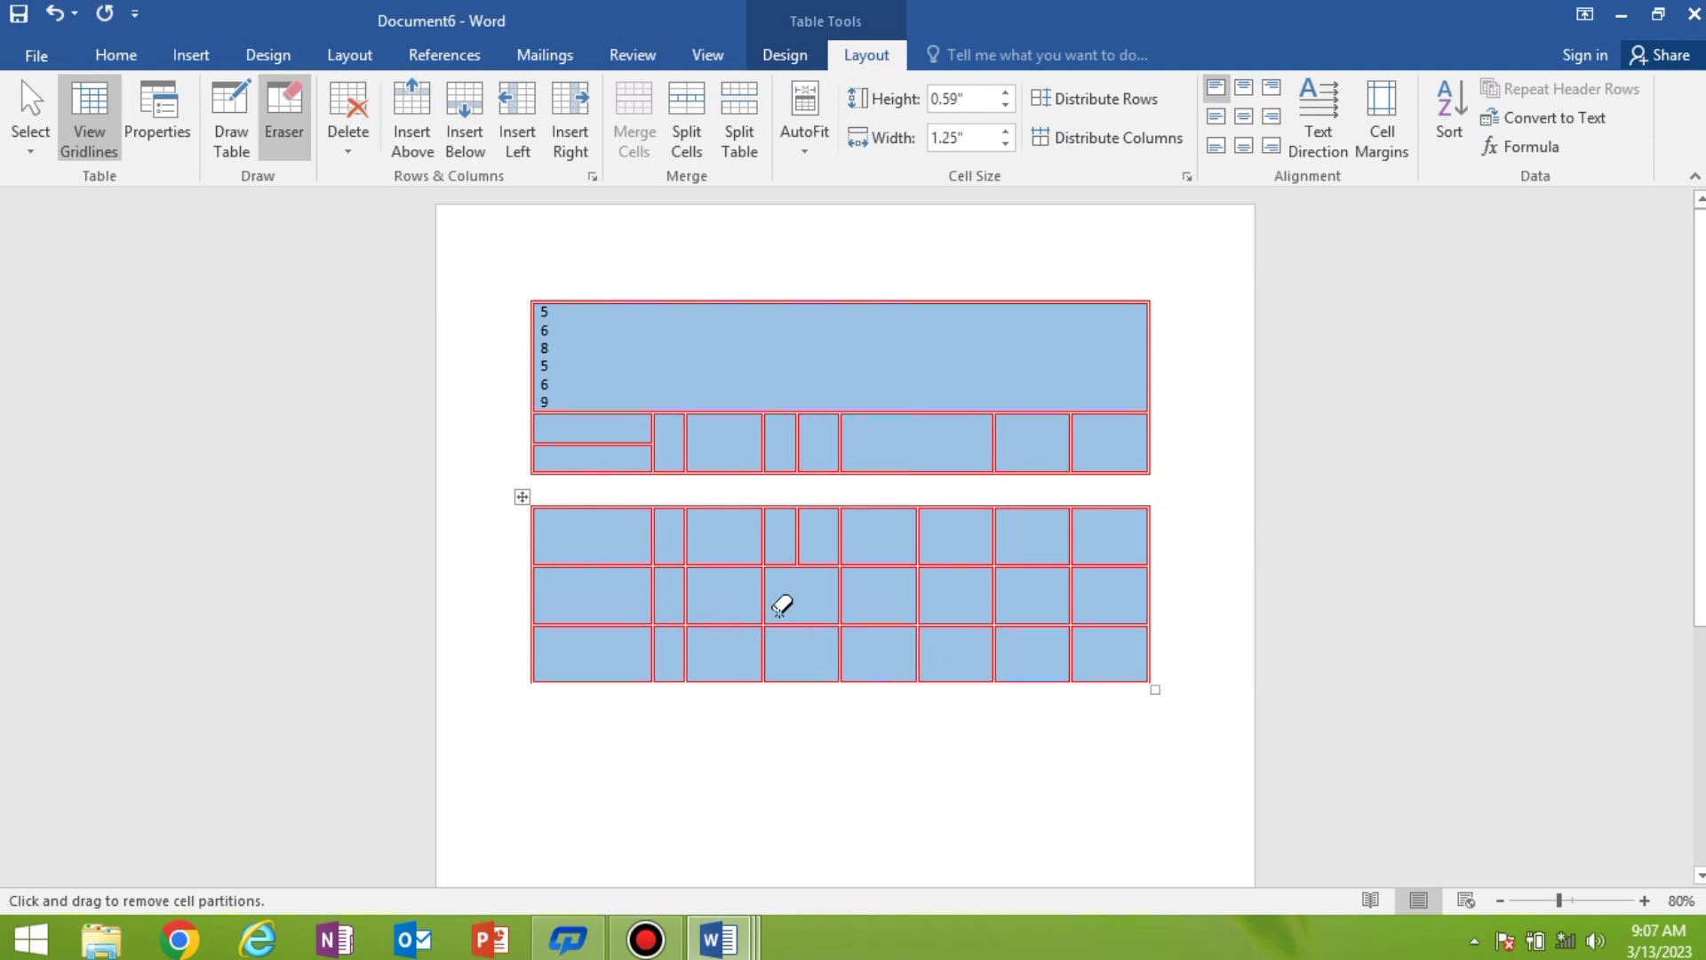
pyautogui.press('Escape')
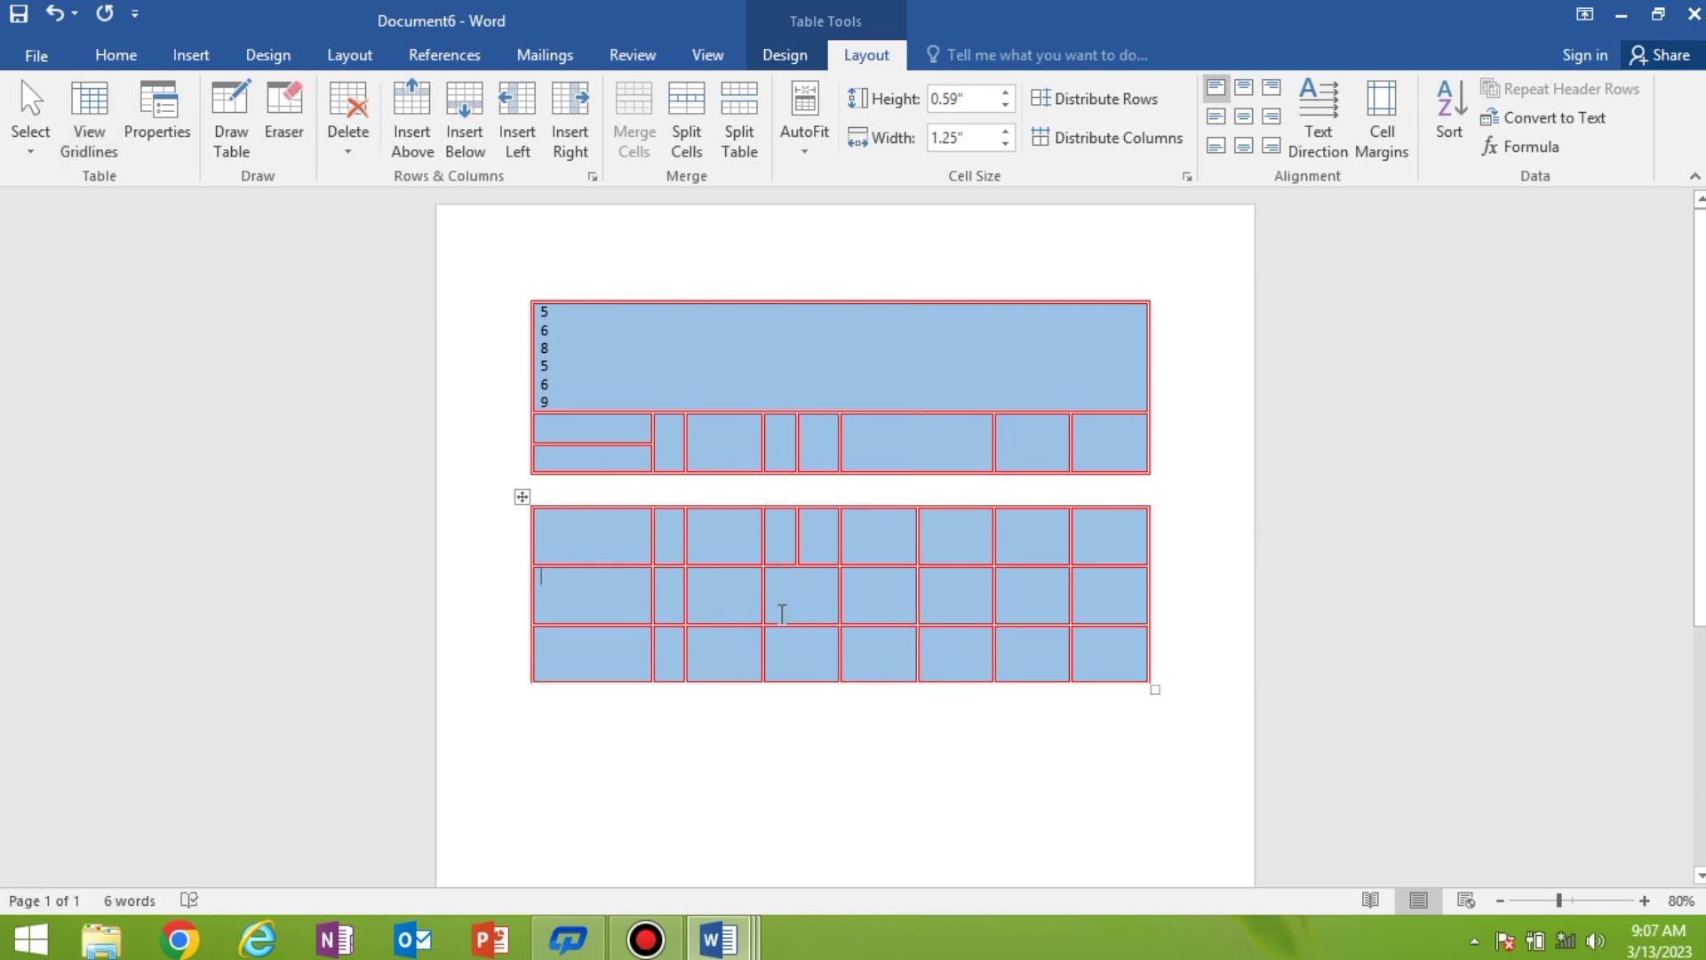
# Step: Delete the middle row of the lower table
pyautogui.click(897, 589)
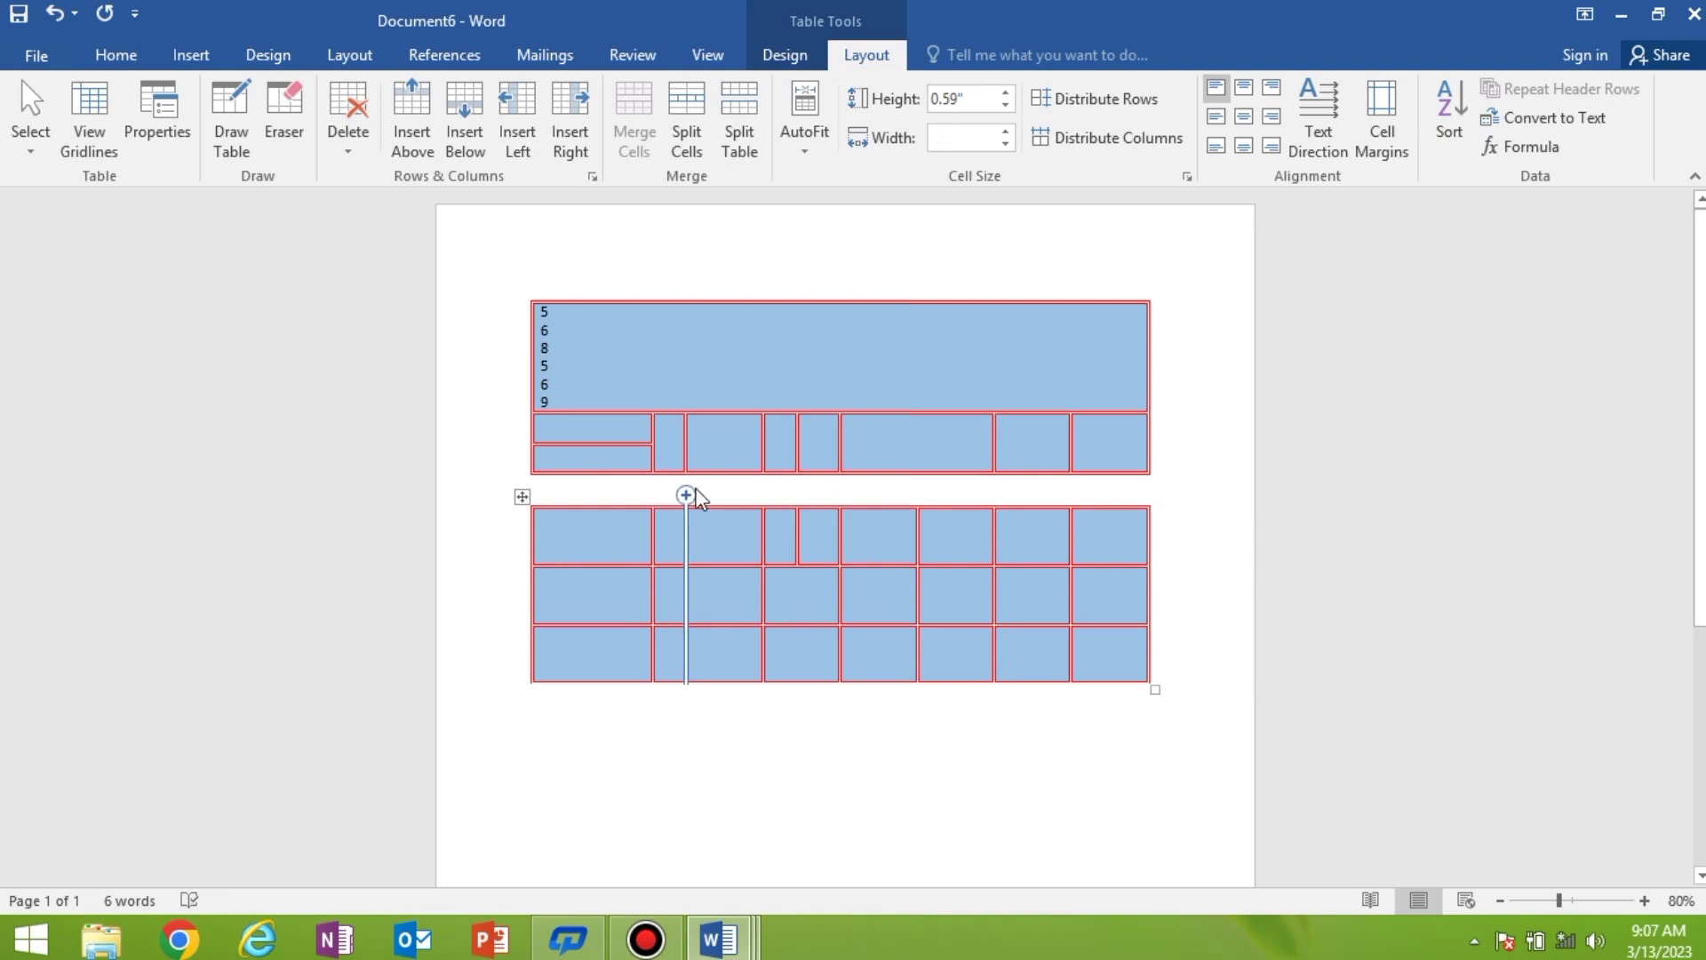
pyautogui.click(368, 162)
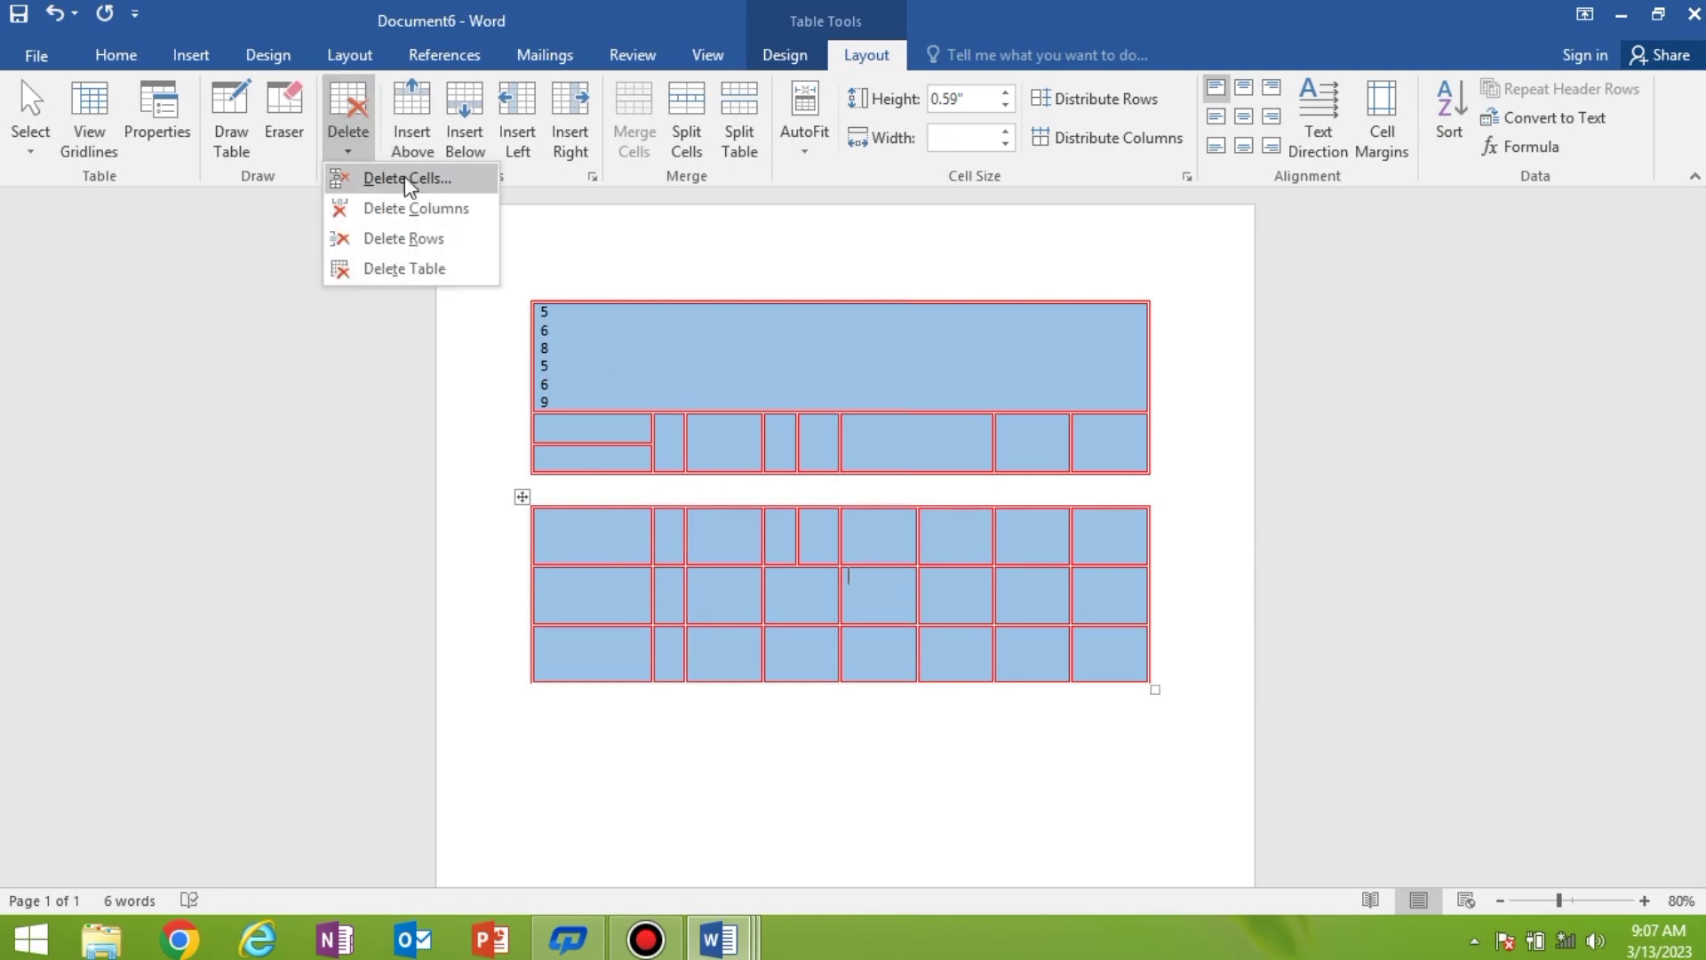
pyautogui.click(408, 238)
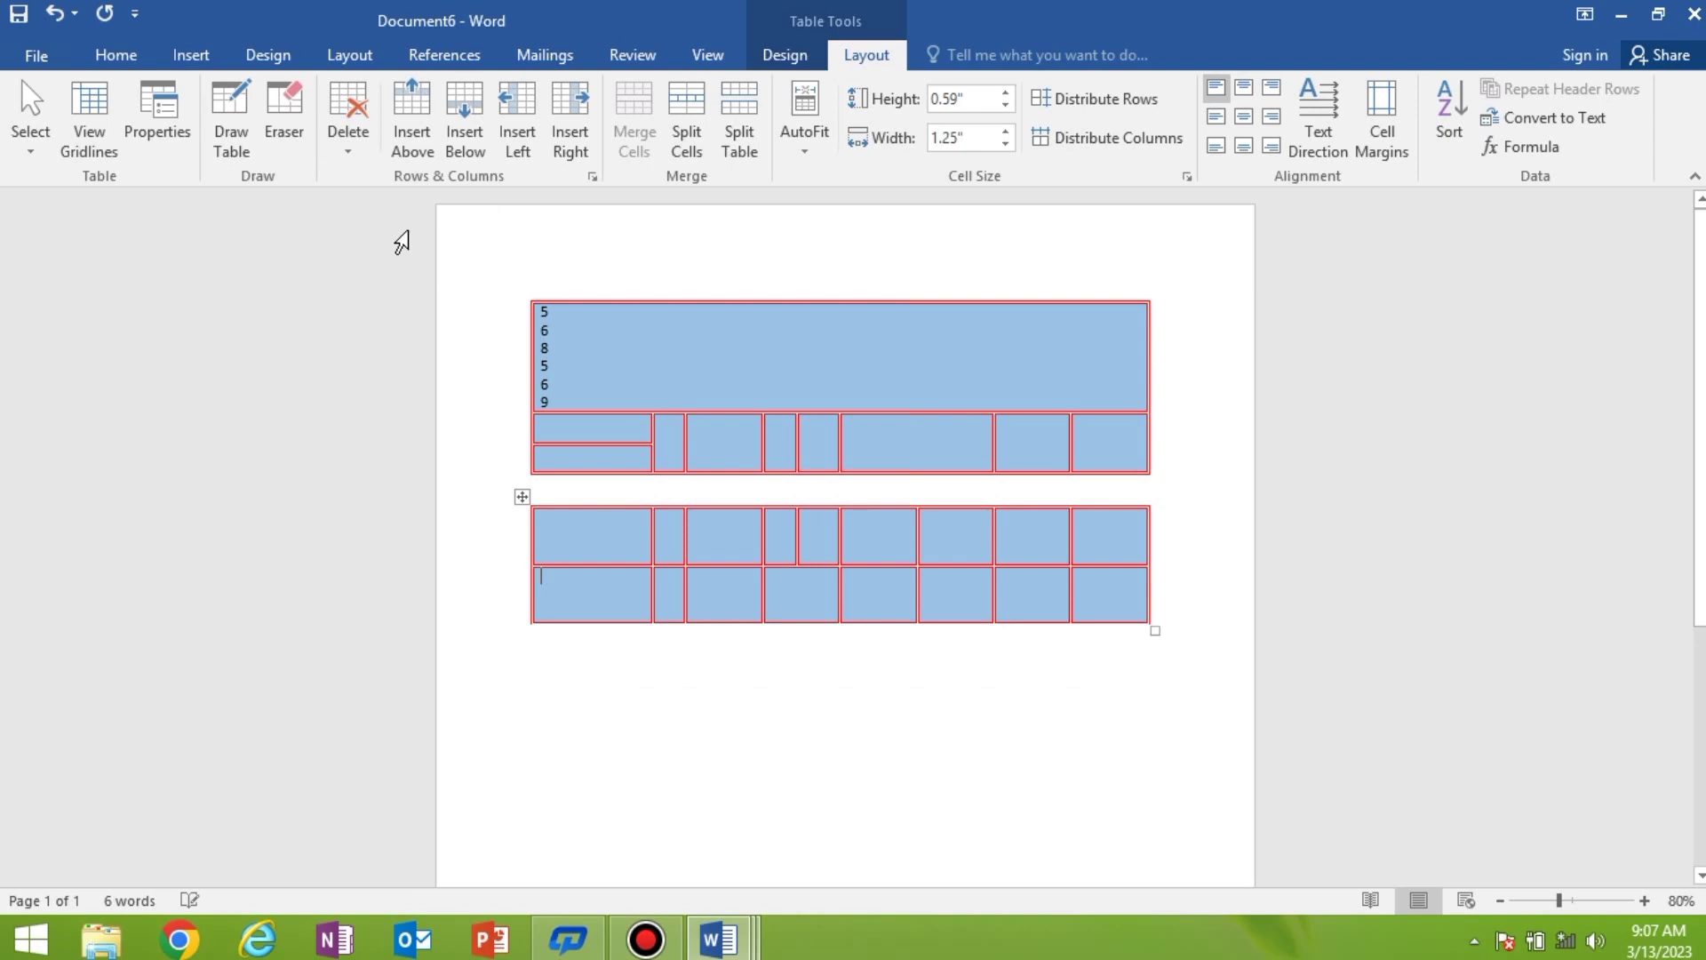